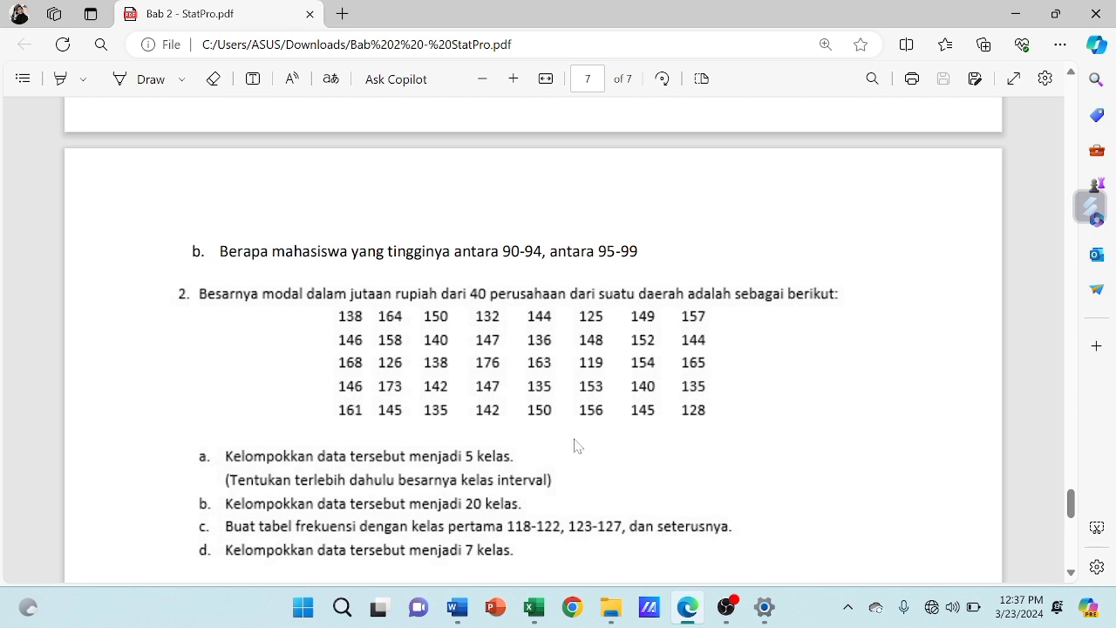
# Switch to the Book1 workbook in Excel and enter the label "Data urut" in Q11 below the data table
pyautogui.moveTo(543, 611)
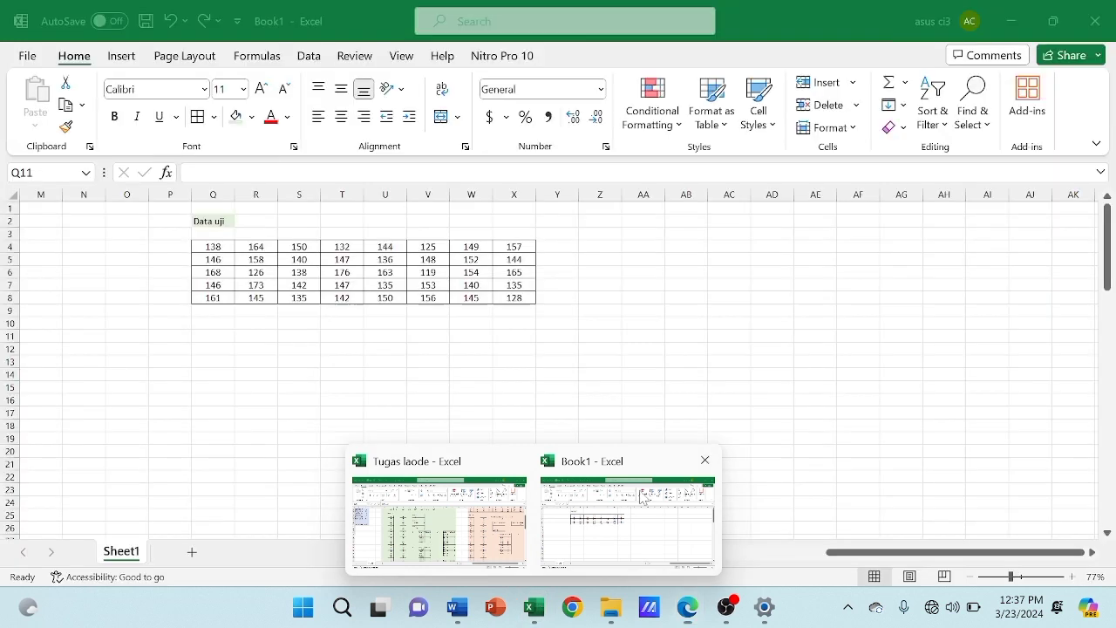
pyautogui.click(644, 499)
pyautogui.moveTo(202, 247); pyautogui.dragTo(502, 298)
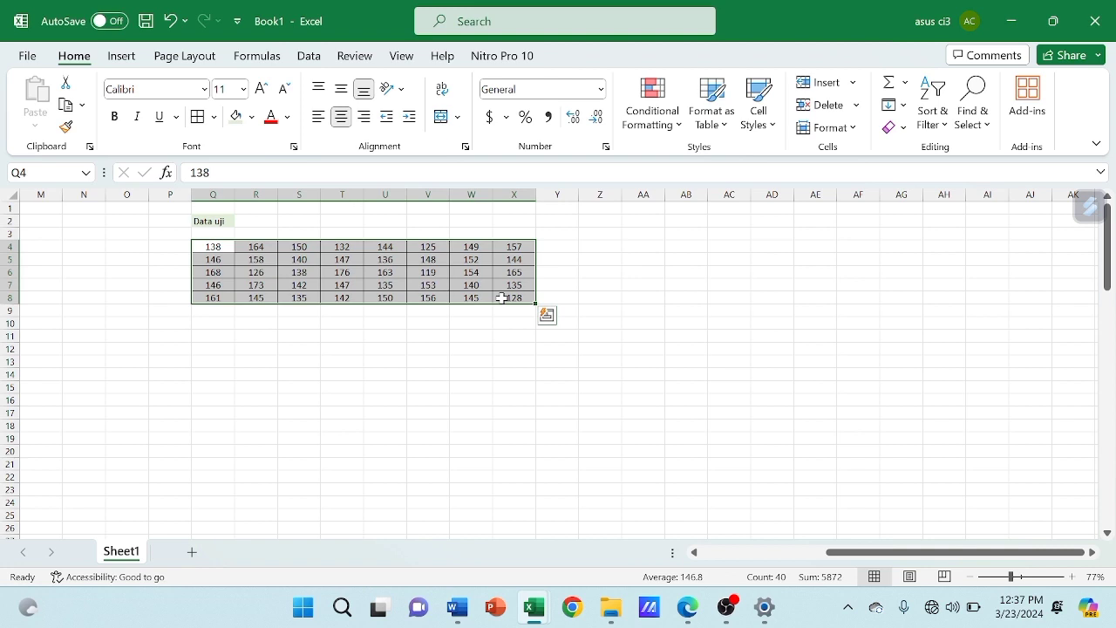
pyautogui.click(223, 331)
pyautogui.write('data')
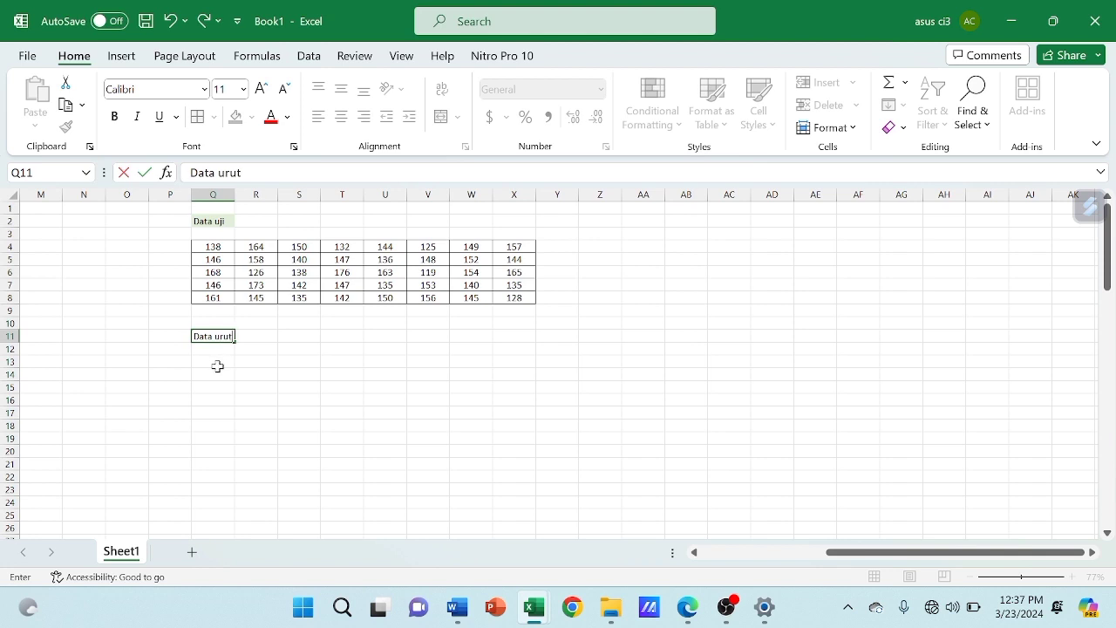
pyautogui.click(214, 361)
# Copy the table's first two columns, Q4:Q8 and R4:R8, one below the other into Q12:Q21
pyautogui.moveTo(214, 248); pyautogui.dragTo(226, 294)
pyautogui.hotkey('ctrl', 'c')
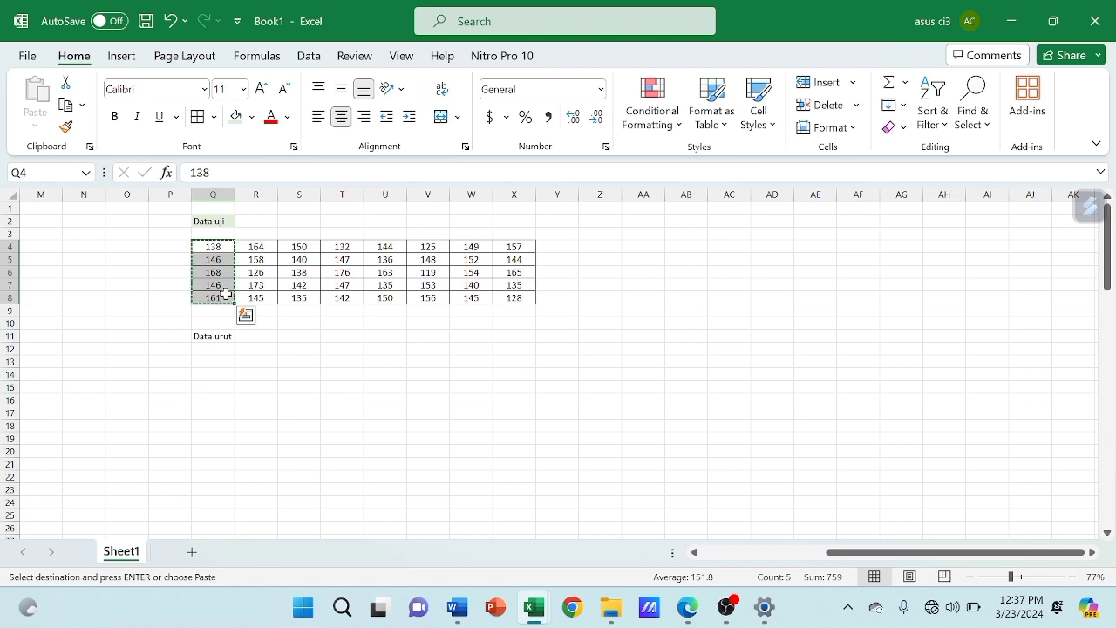
pyautogui.click(217, 350)
pyautogui.hotkey('ctrl', 'v')
pyautogui.moveTo(256, 247); pyautogui.dragTo(257, 297)
pyautogui.hotkey('ctrl', 'c')
pyautogui.click(206, 416)
pyautogui.hotkey('ctrl', 'v')
# Append the table's third and fourth columns, S4:S8 and T4:T8, to the single-column list in Q22:Q31
pyautogui.moveTo(299, 247); pyautogui.dragTo(299, 295)
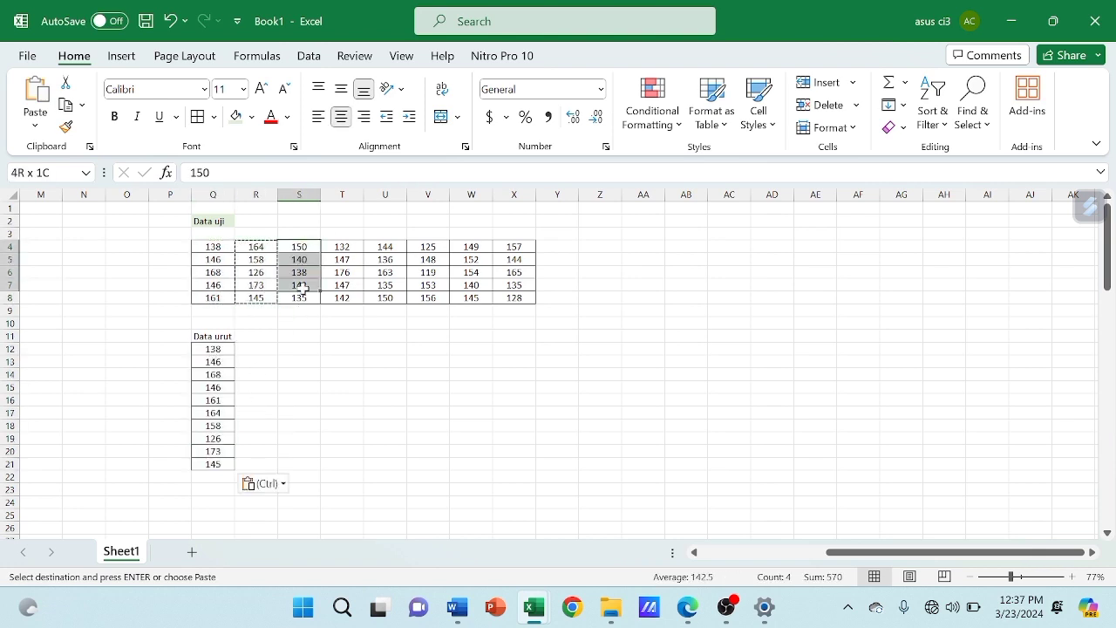
pyautogui.hotkey('ctrl', 'c')
pyautogui.click(217, 477)
pyautogui.hotkey('ctrl', 'v')
pyautogui.moveTo(342, 247); pyautogui.dragTo(344, 297)
pyautogui.scroll(-3, 228, 399)
pyautogui.click(216, 426)
pyautogui.hotkey('ctrl', 'v')
# Append the table's fifth and sixth columns, U4:U8 and V4:V8, to the list in Q32:Q41
pyautogui.scroll(3, 431, 302)
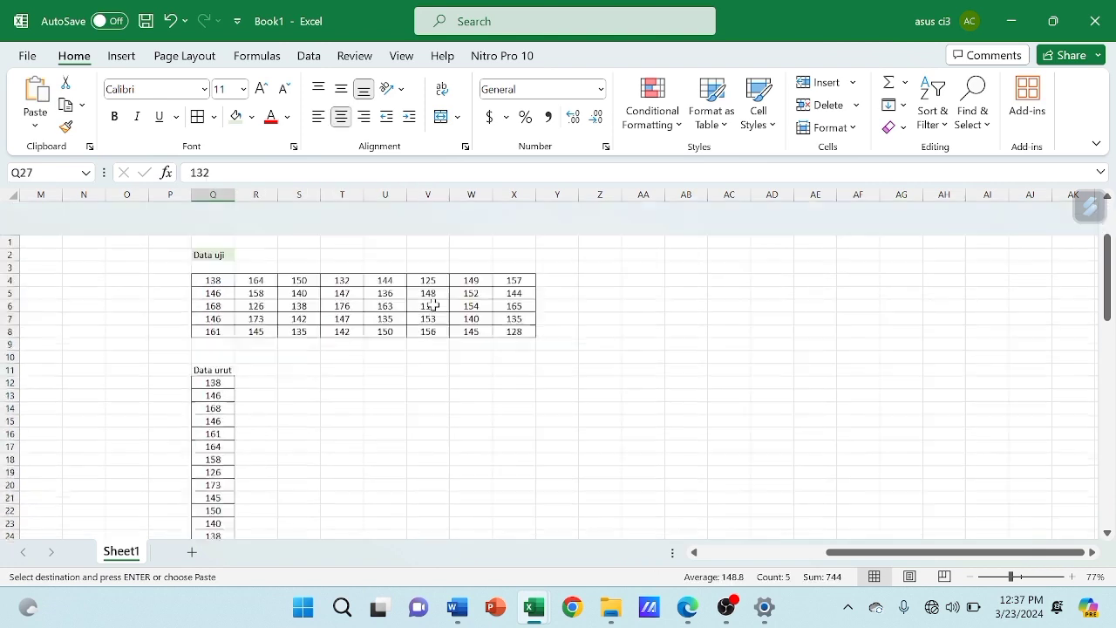
pyautogui.click(385, 247)
pyautogui.moveTo(386, 247); pyautogui.dragTo(385, 297)
pyautogui.hotkey('ctrl', 'c')
pyautogui.scroll(-5, 252, 400)
pyautogui.click(216, 425)
pyautogui.hotkey('ctrl', 'v')
pyautogui.scroll(5, 419, 261)
pyautogui.moveTo(428, 247); pyautogui.dragTo(429, 297)
pyautogui.scroll(-5, 304, 409)
pyautogui.click(222, 464)
pyautogui.hotkey('ctrl', 'v')
# Append the table's last two columns, W4:W8 and X4:X8, to the list in Q42:Q51
pyautogui.scroll(5, 222, 464)
pyautogui.moveTo(471, 247); pyautogui.dragTo(471, 297)
pyautogui.hotkey('ctrl', 'c')
pyautogui.scroll(-5, 474, 261)
pyautogui.click(219, 473)
pyautogui.hotkey('ctrl', 'v')
pyautogui.scroll(5, 511, 237)
pyautogui.moveTo(513, 246); pyautogui.dragTo(514, 298)
pyautogui.hotkey('ctrl', 'c')
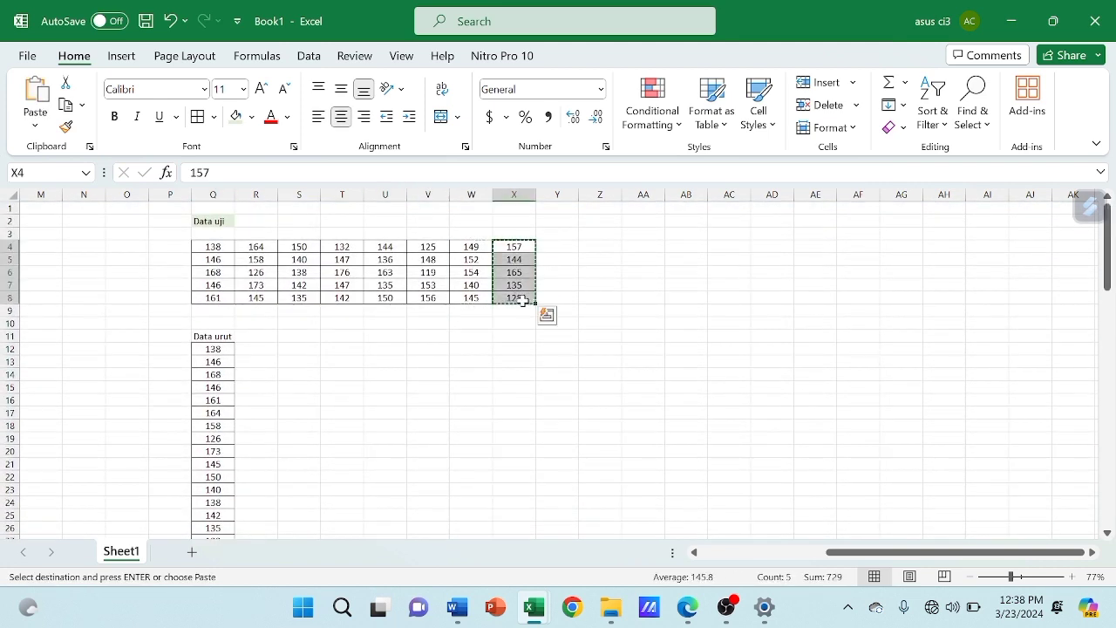
pyautogui.scroll(-5, 514, 297)
pyautogui.click(316, 374)
pyautogui.hotkey('ctrl', 'v')
# Copy the complete list Q12:Q51 into column S, starting at S12
pyautogui.scroll(5, 432, 331)
pyautogui.scroll(2, 433, 331)
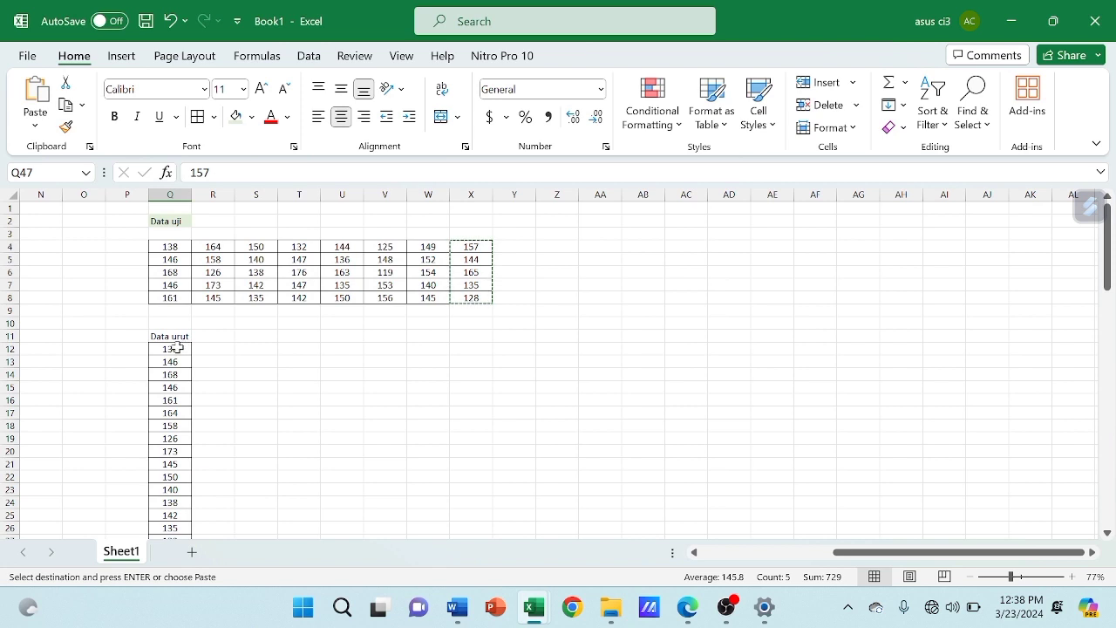
pyautogui.scroll(-10, 177, 348)
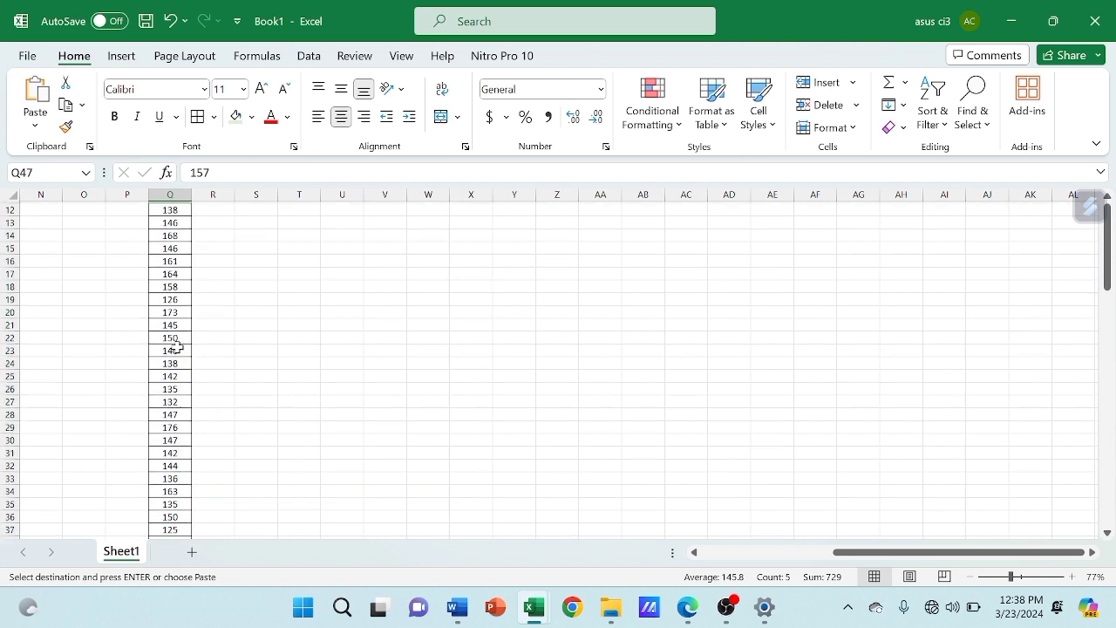
pyautogui.scroll(5, 177, 348)
pyautogui.scroll(5, 177, 348)
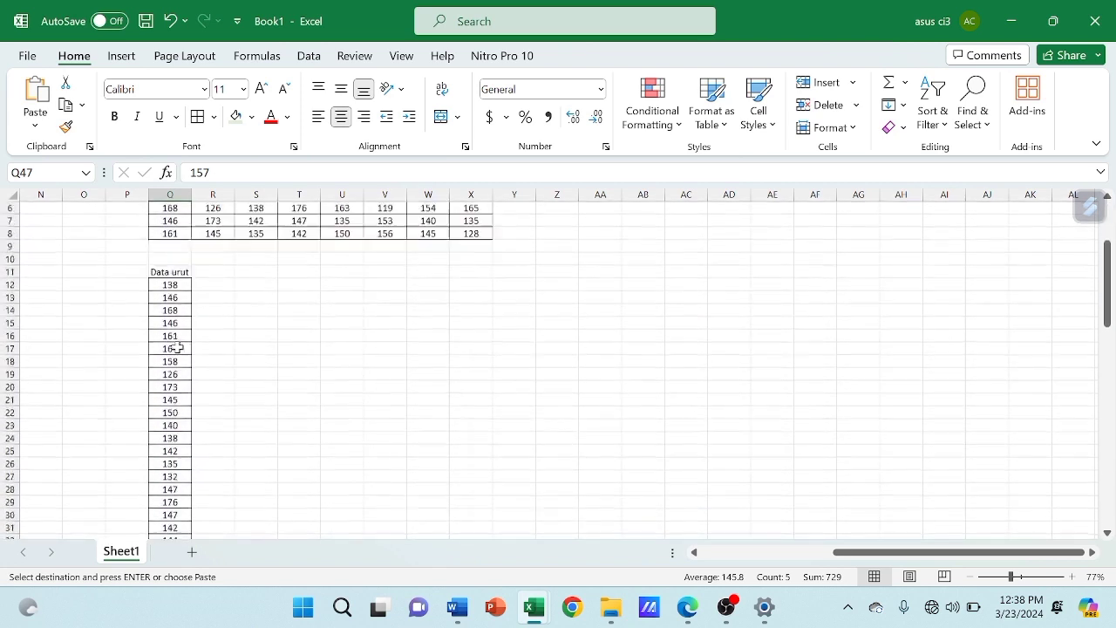
pyautogui.moveTo(170, 349); pyautogui.dragTo(182, 517)
pyautogui.scroll(9, 436, 319)
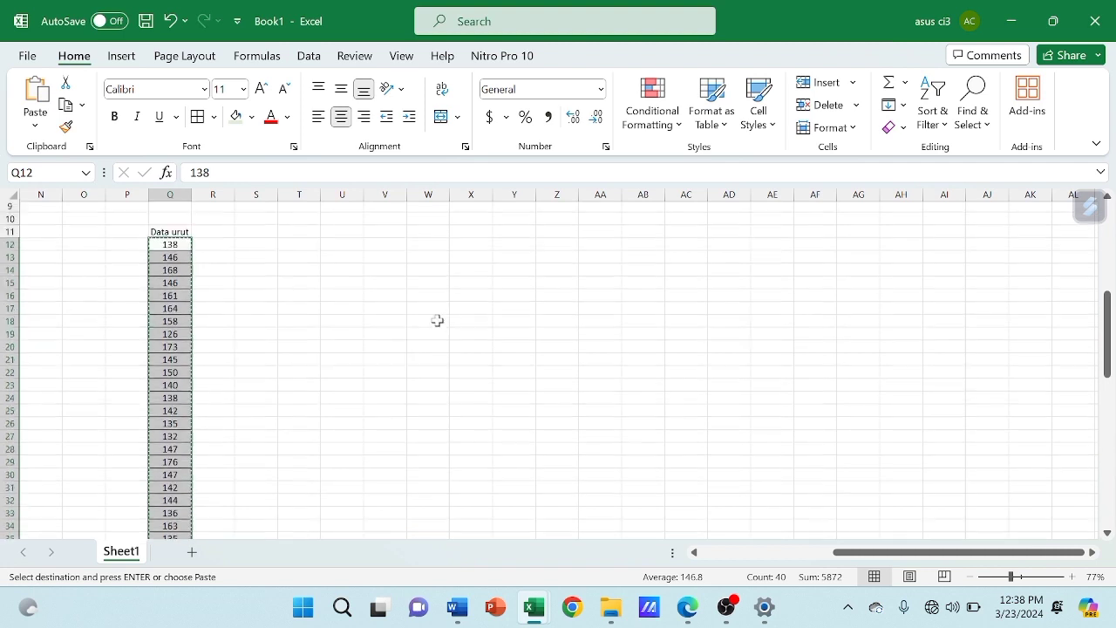
pyautogui.click(256, 349)
pyautogui.hotkey('ctrl', 'v')
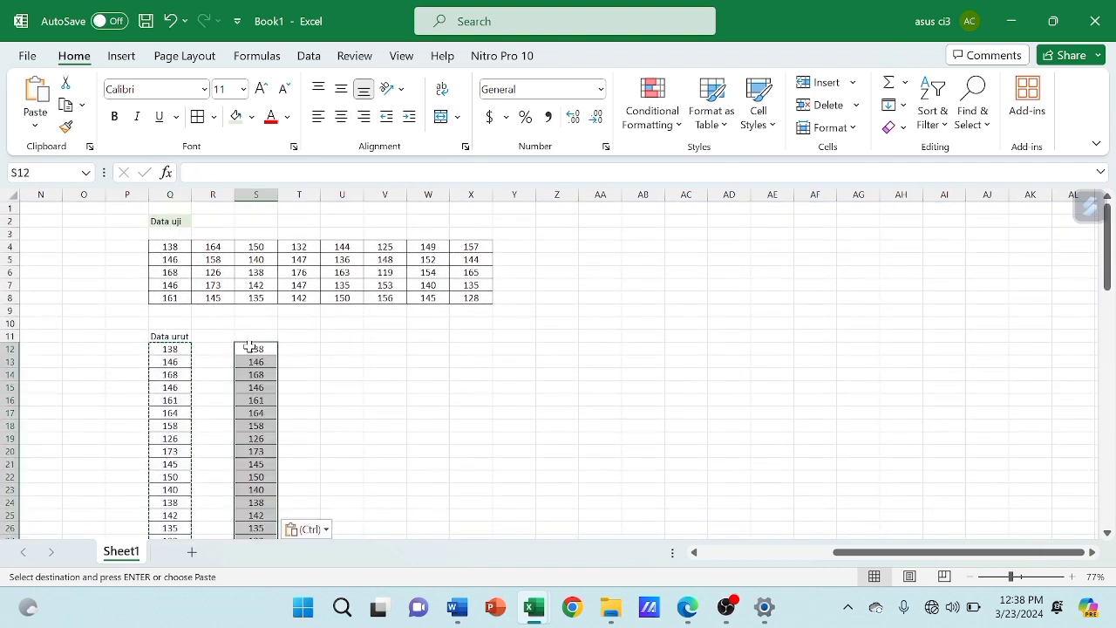
# Sort the copied list in column S from smallest to largest
pyautogui.click(932, 87)
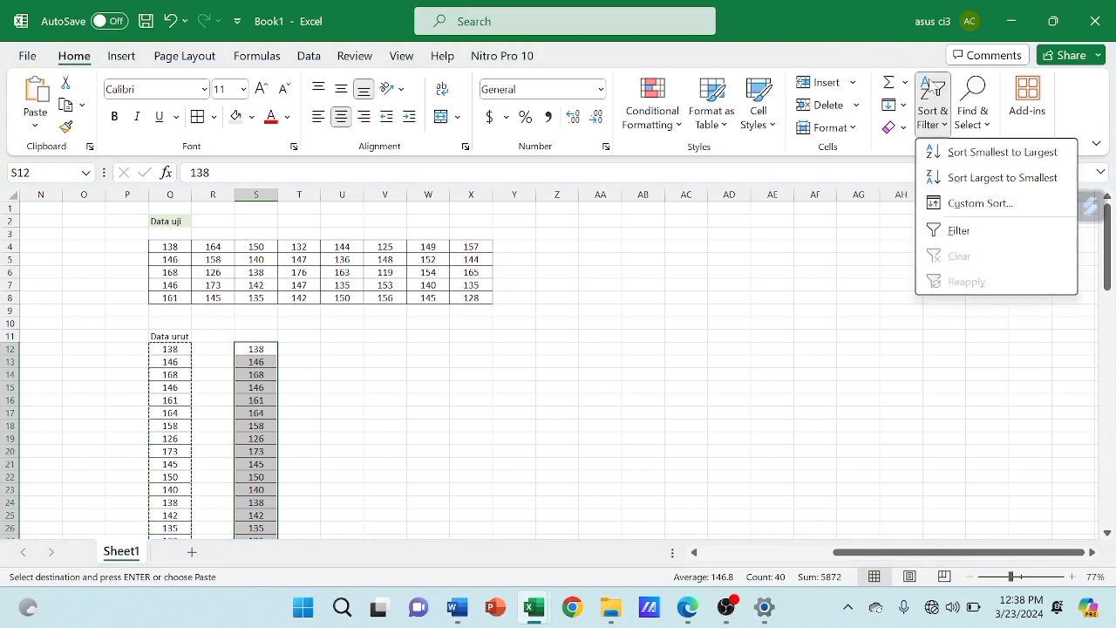
pyautogui.click(960, 154)
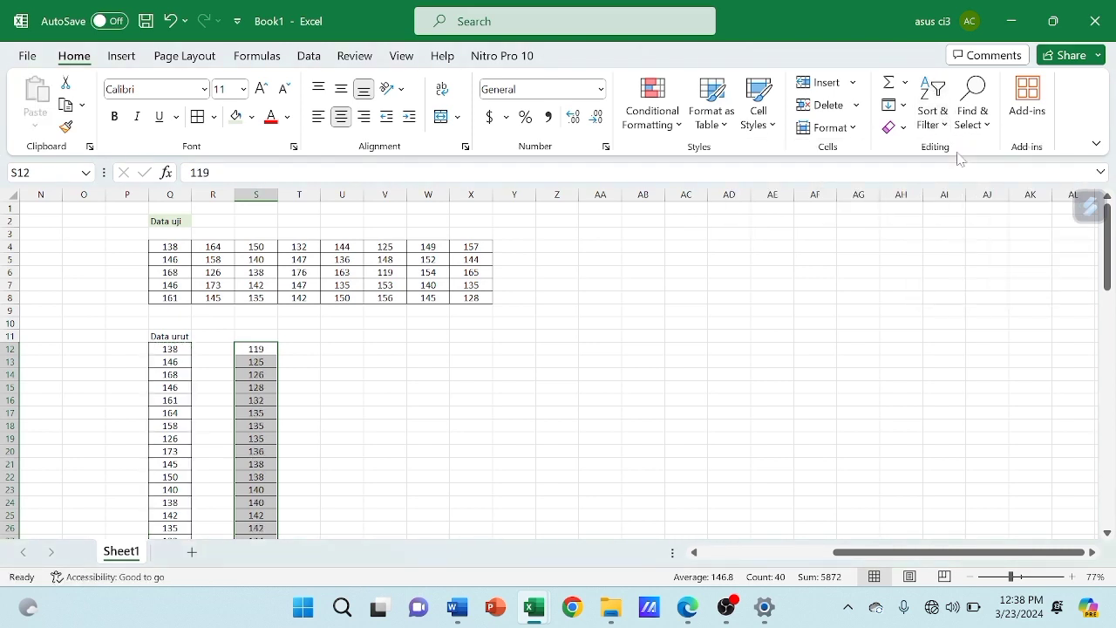
pyautogui.click(302, 415)
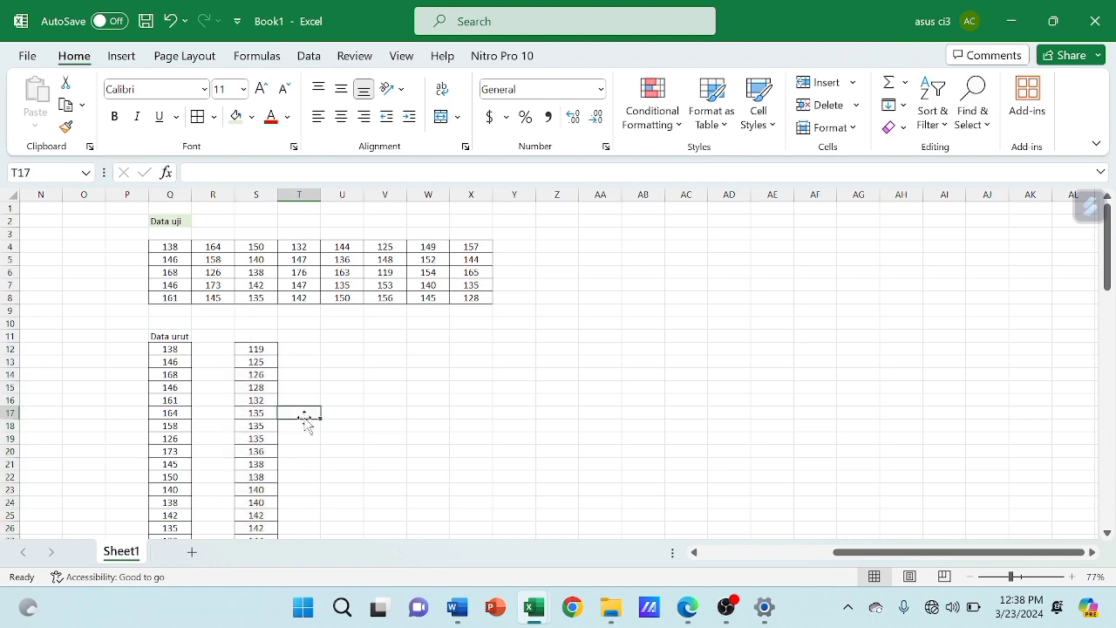
# Review the sorted list in column S from its first to its last value beside the unsorted list
pyautogui.press('super+Tab')
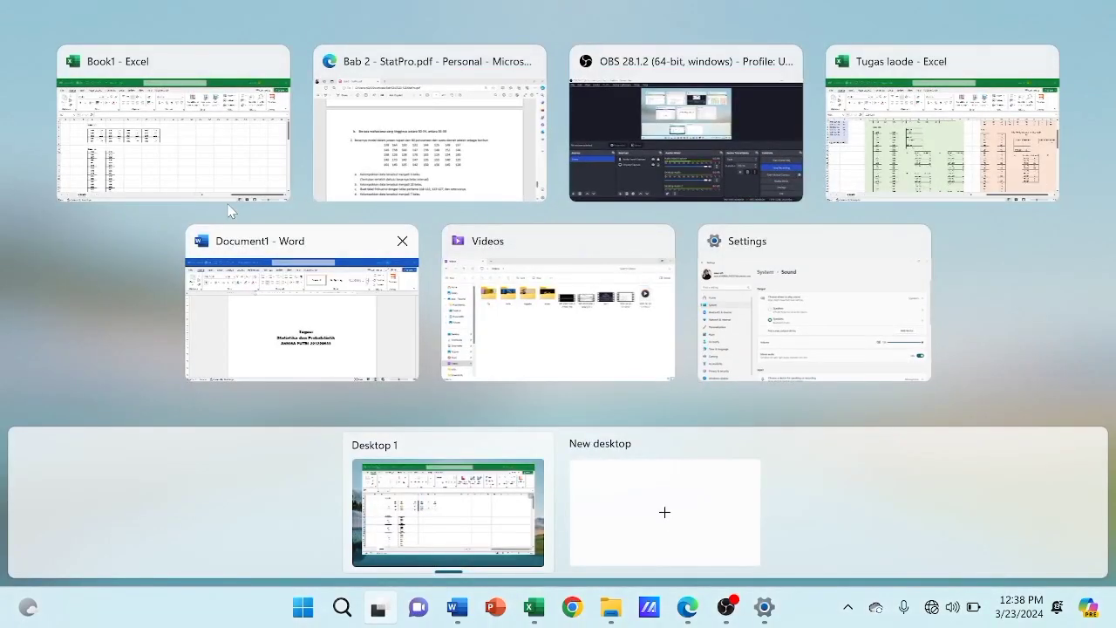
pyautogui.click(195, 171)
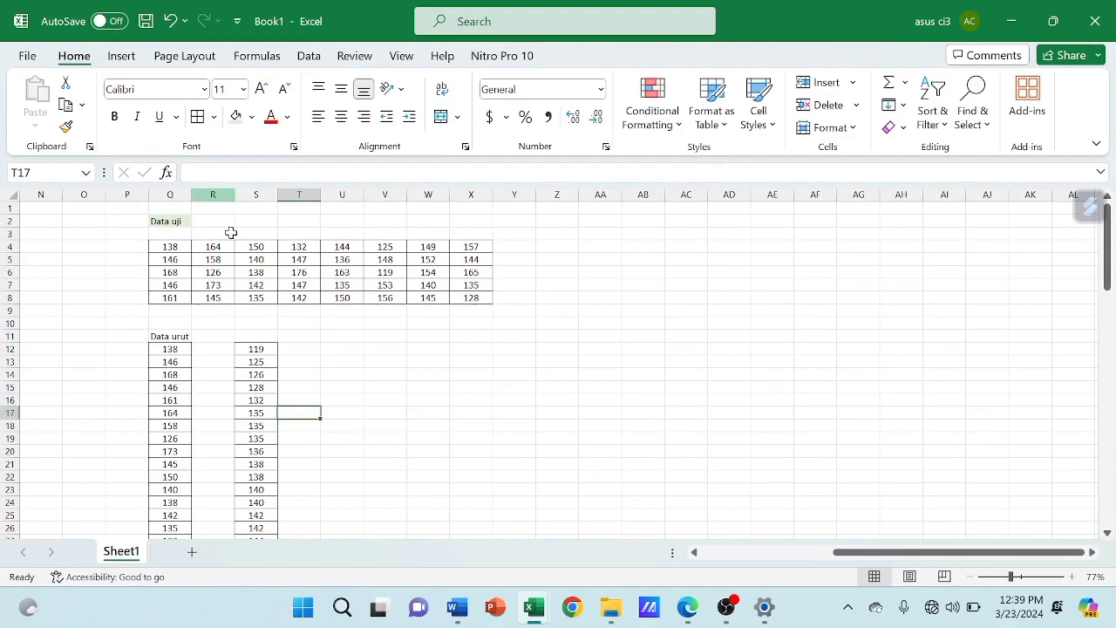
pyautogui.scroll(-5, 272, 347)
pyautogui.press('super+Tab')
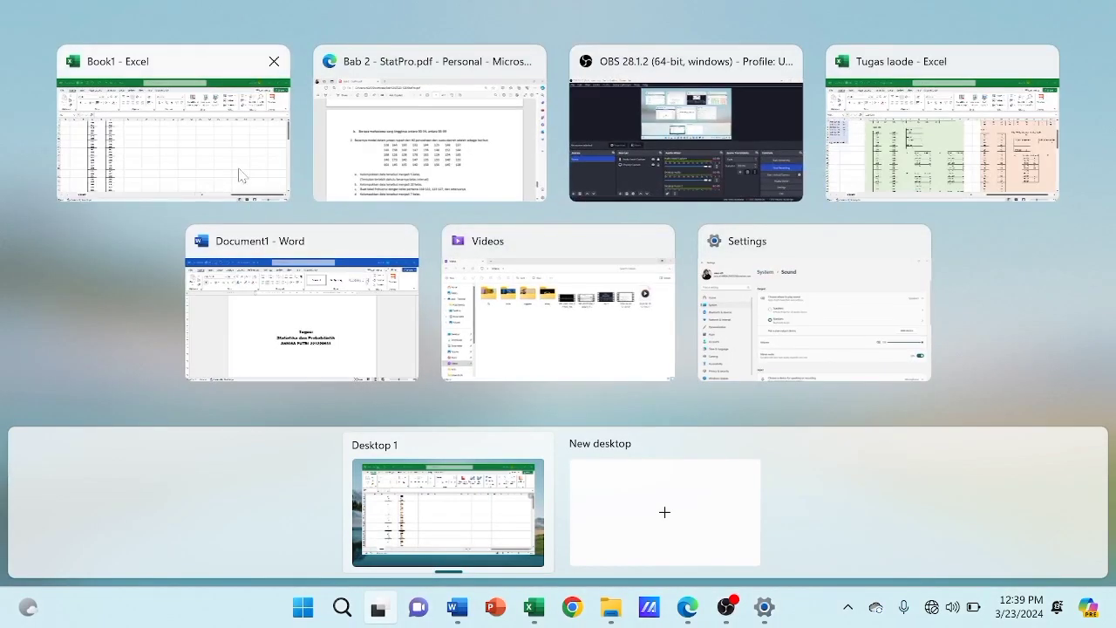
pyautogui.click(143, 147)
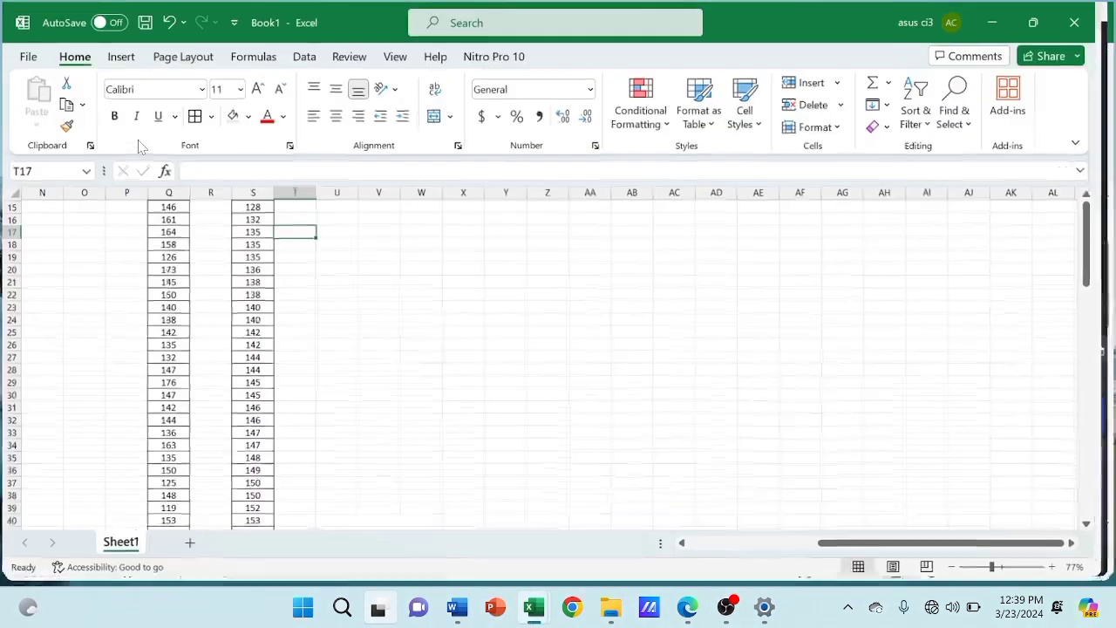
pyautogui.scroll(-10, 323, 362)
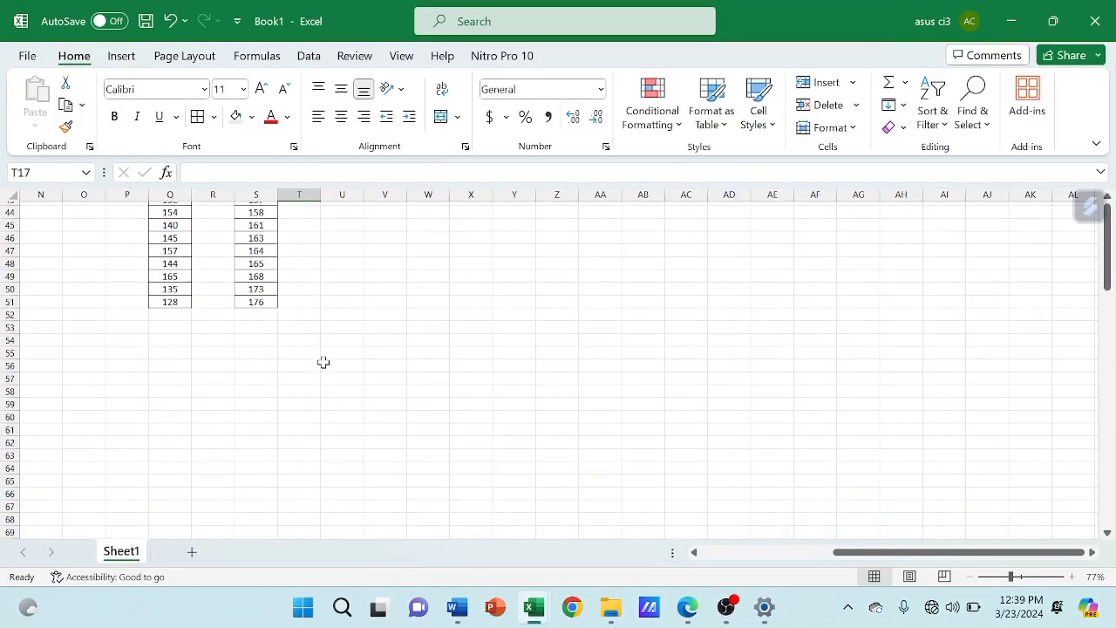
pyautogui.scroll(4, 323, 362)
pyautogui.scroll(-3, 323, 362)
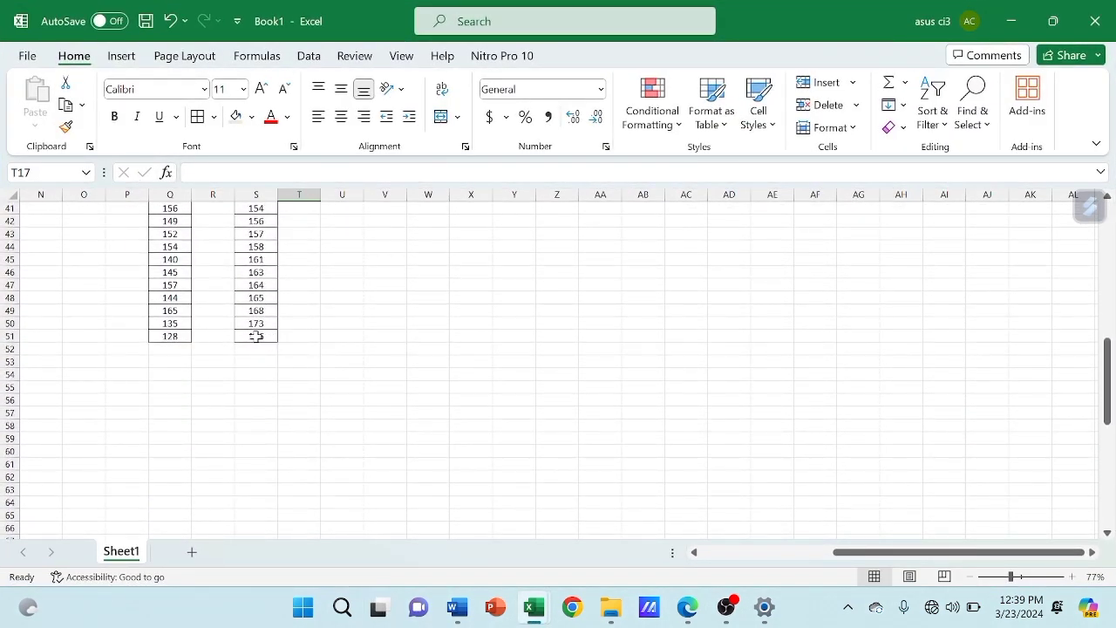
pyautogui.scroll(13, 279, 338)
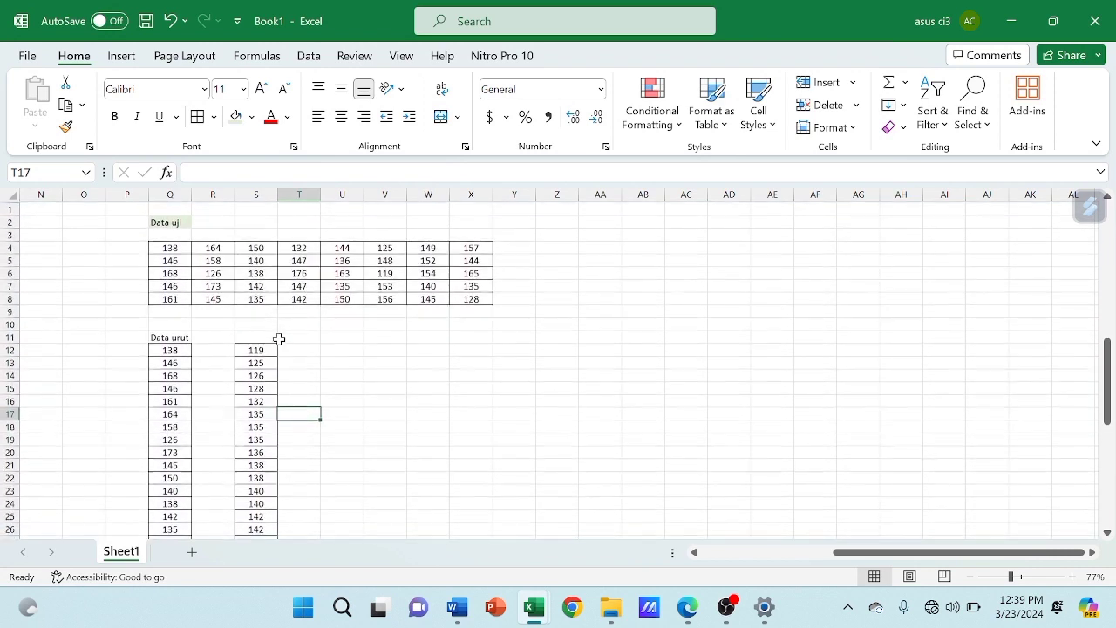
# Apply the light green fill to the "Data urut" label in Q11
pyautogui.click(180, 335)
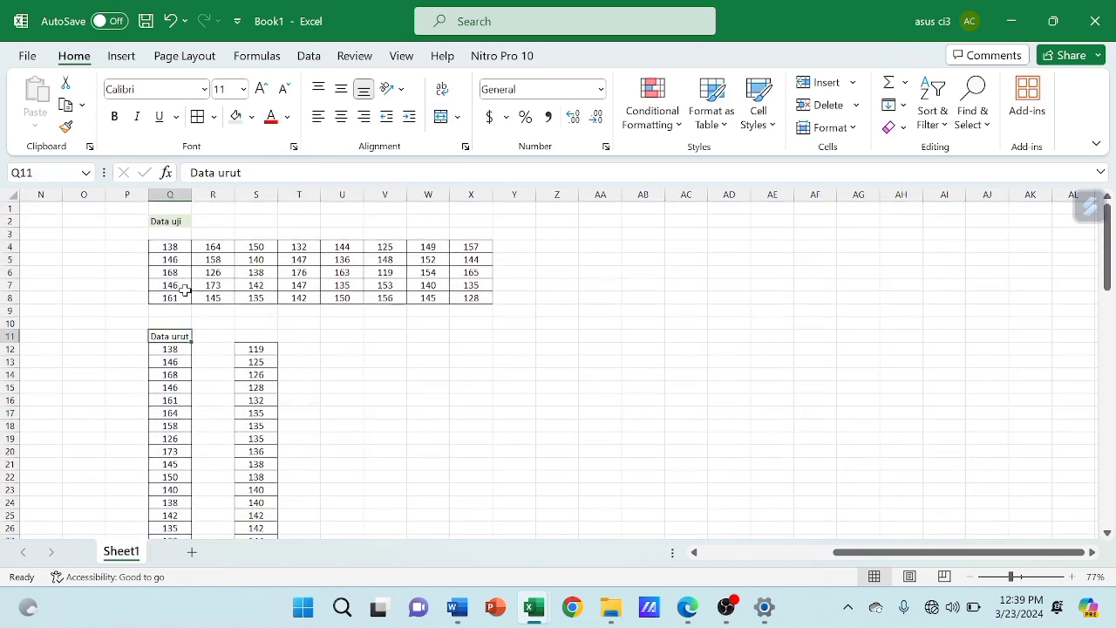
pyautogui.click(235, 116)
# Enter the label "Nilai K" in V11 and widen column V to about twice its width
pyautogui.click(394, 335)
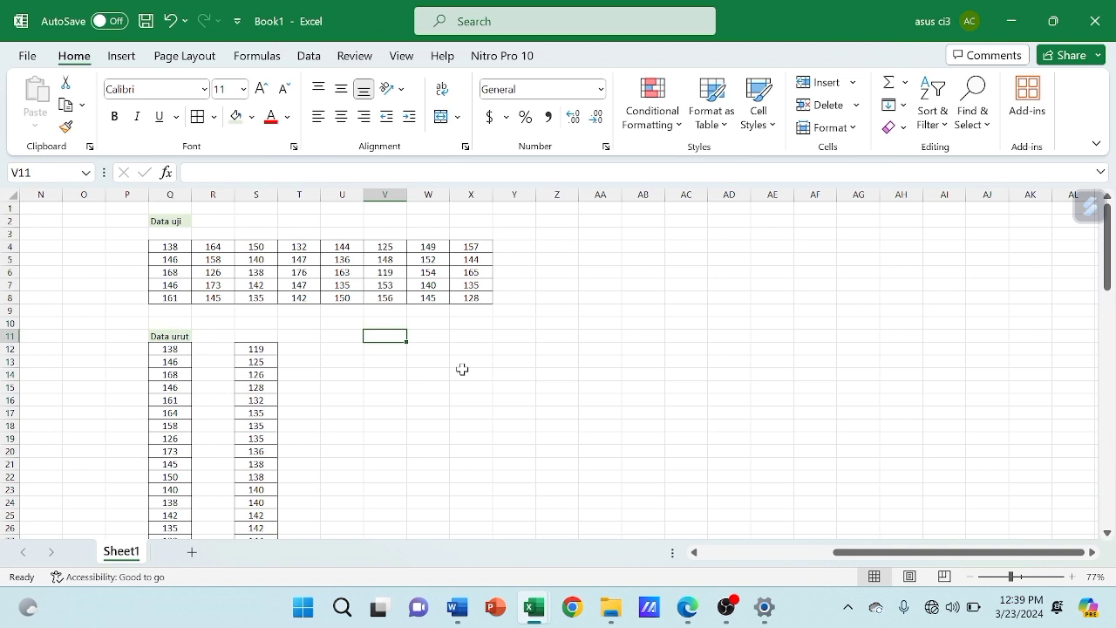
pyautogui.write('n')
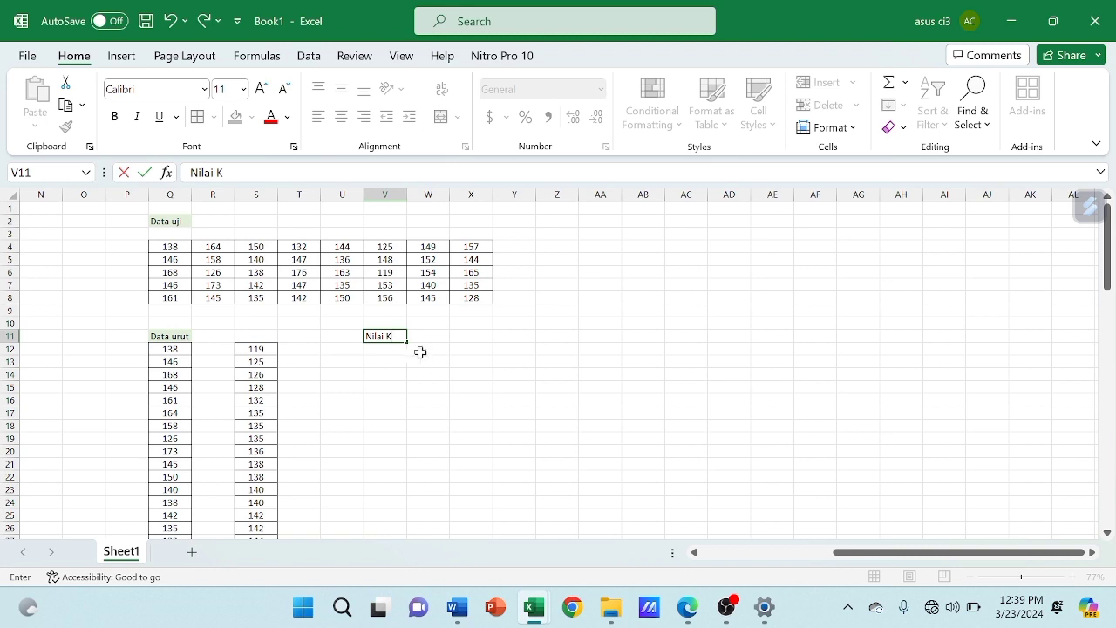
pyautogui.click(394, 351)
pyautogui.moveTo(405, 190); pyautogui.dragTo(449, 193)
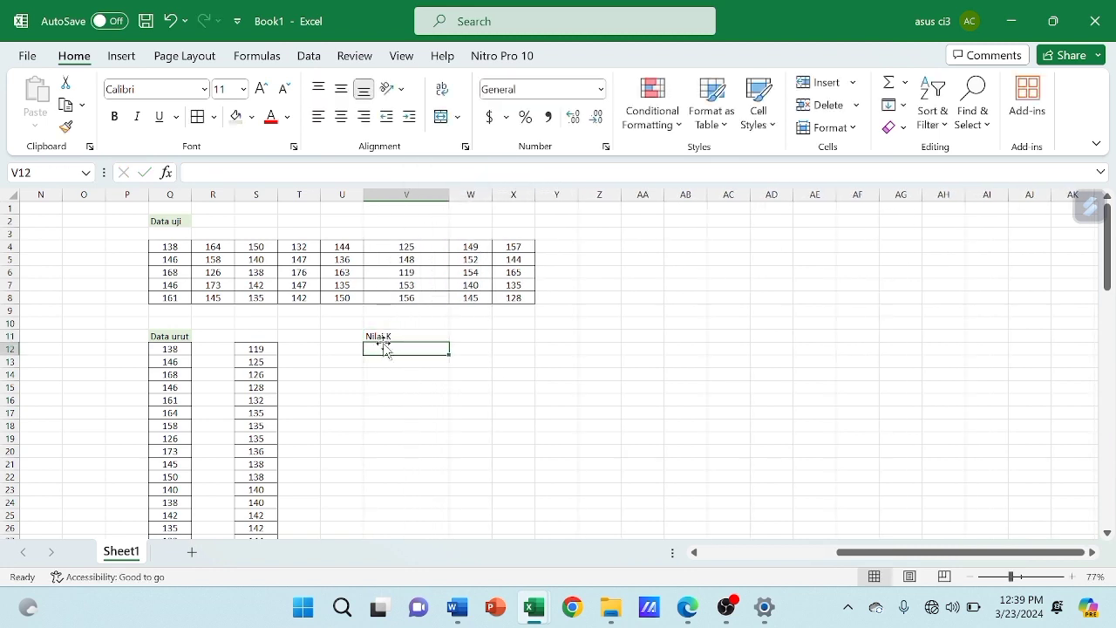
# Calculate Nilai K in V12 with the formula =(1)+3.3*(LOG(40,10)) and enter the rounded value 6 in W12
pyautogui.write('=(')
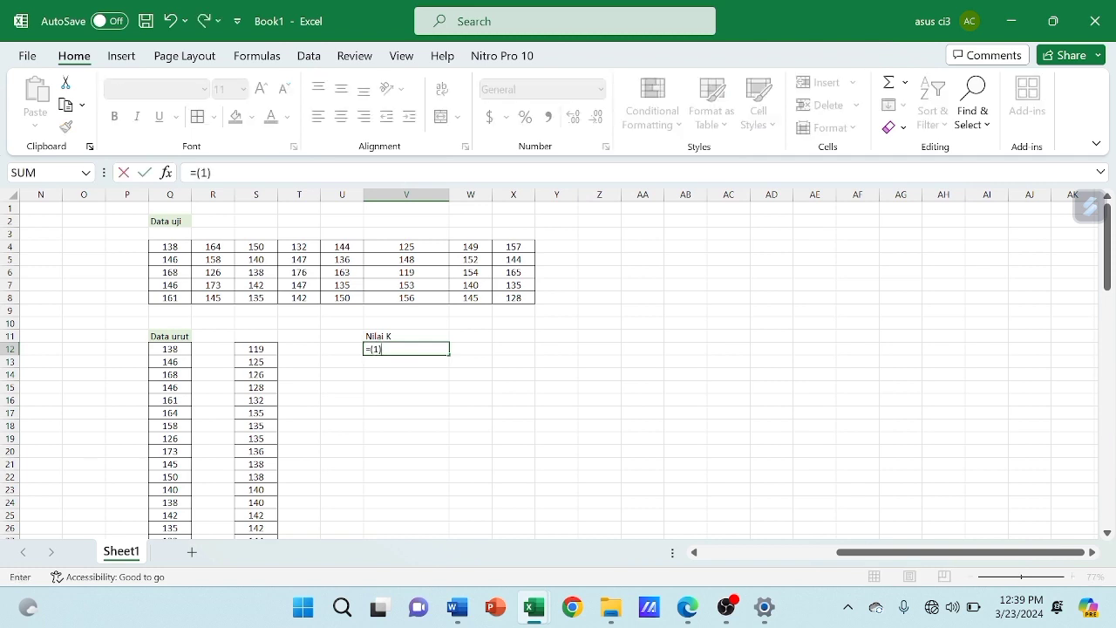
pyautogui.write('1)+3.3*(LOG(40,10)')
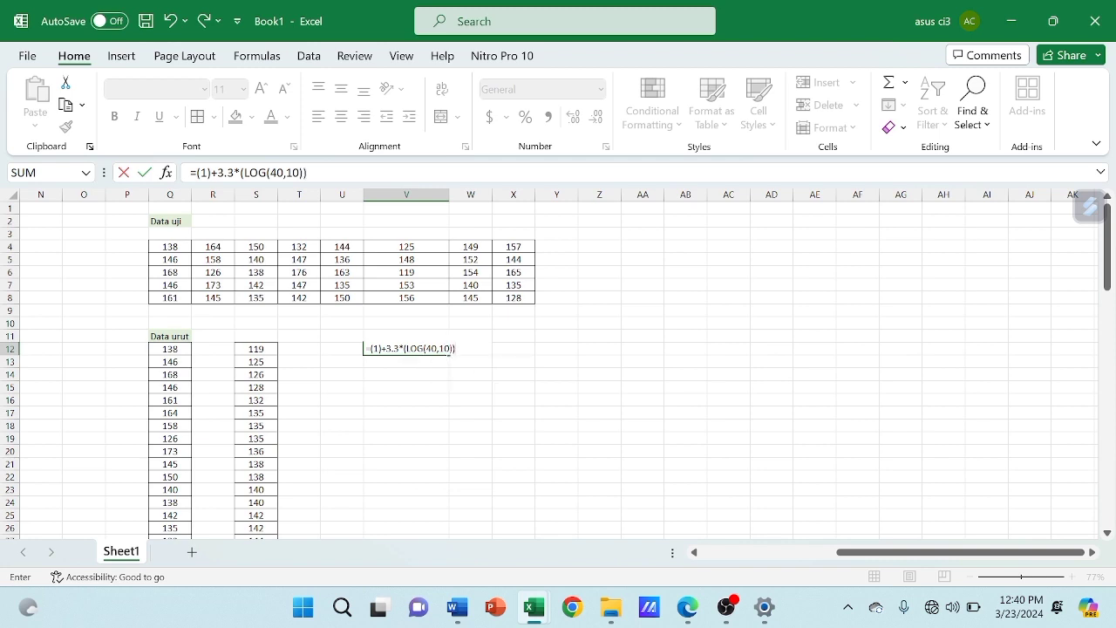
pyautogui.moveTo(437, 349); pyautogui.dragTo(424, 349)
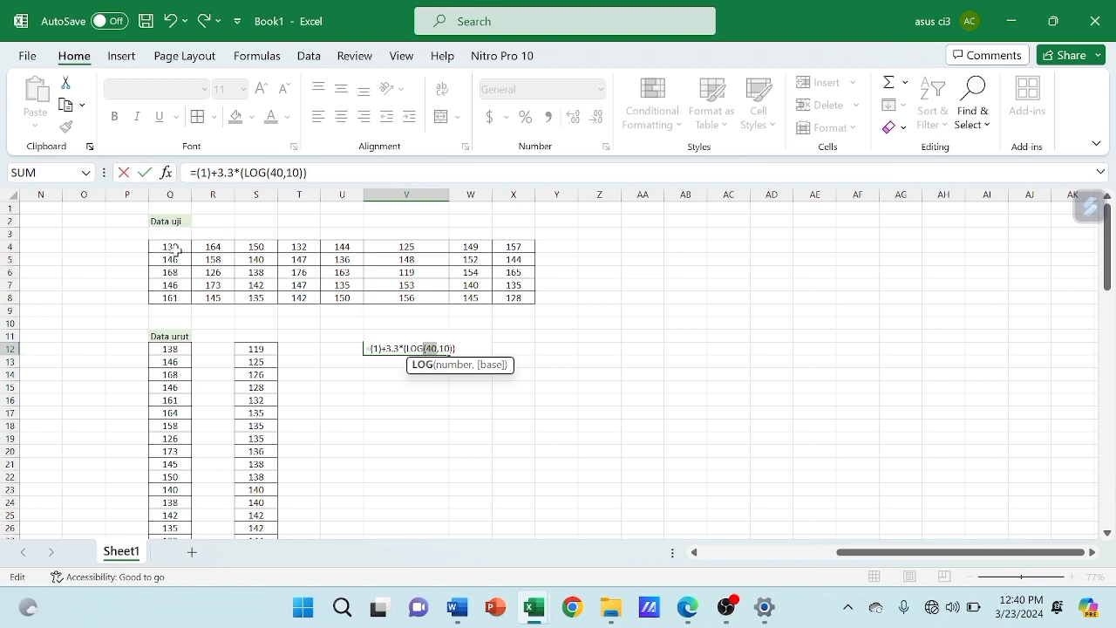
pyautogui.click(423, 438)
pyautogui.click(415, 360)
pyautogui.click(429, 349)
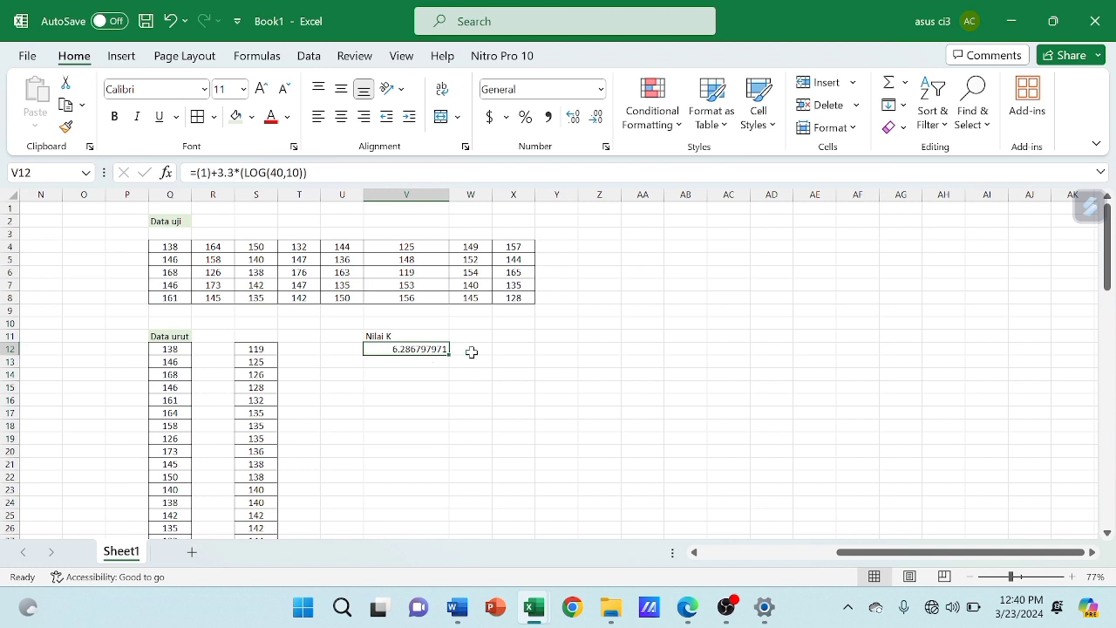
pyautogui.click(471, 352)
pyautogui.write('7')
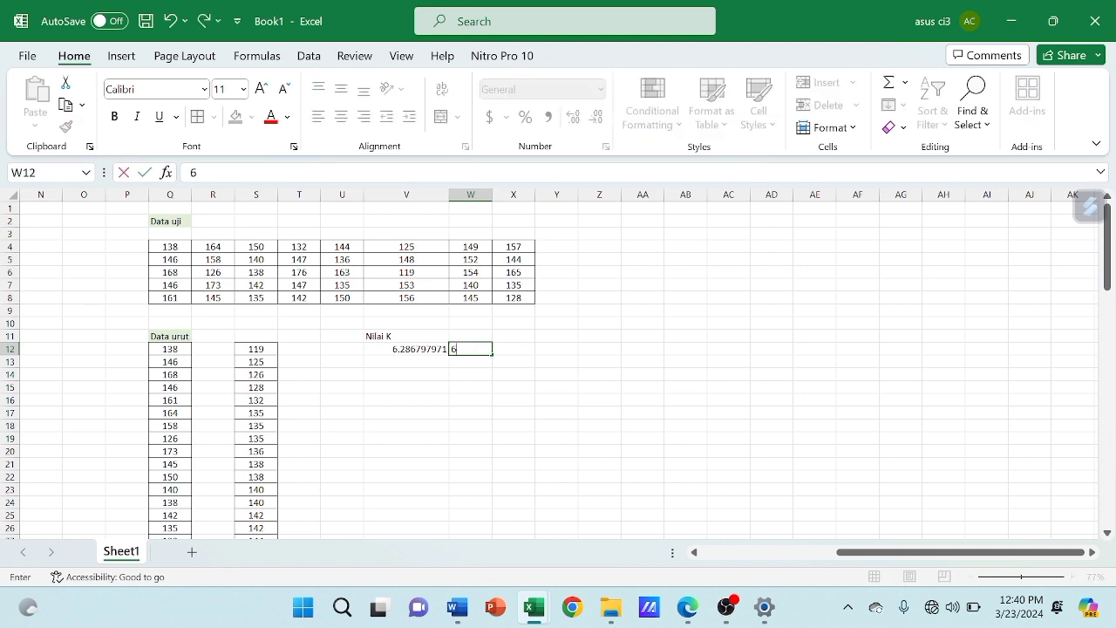
# Enter the label "Nilai R" in V14 below the Nilai K result
pyautogui.click(374, 375)
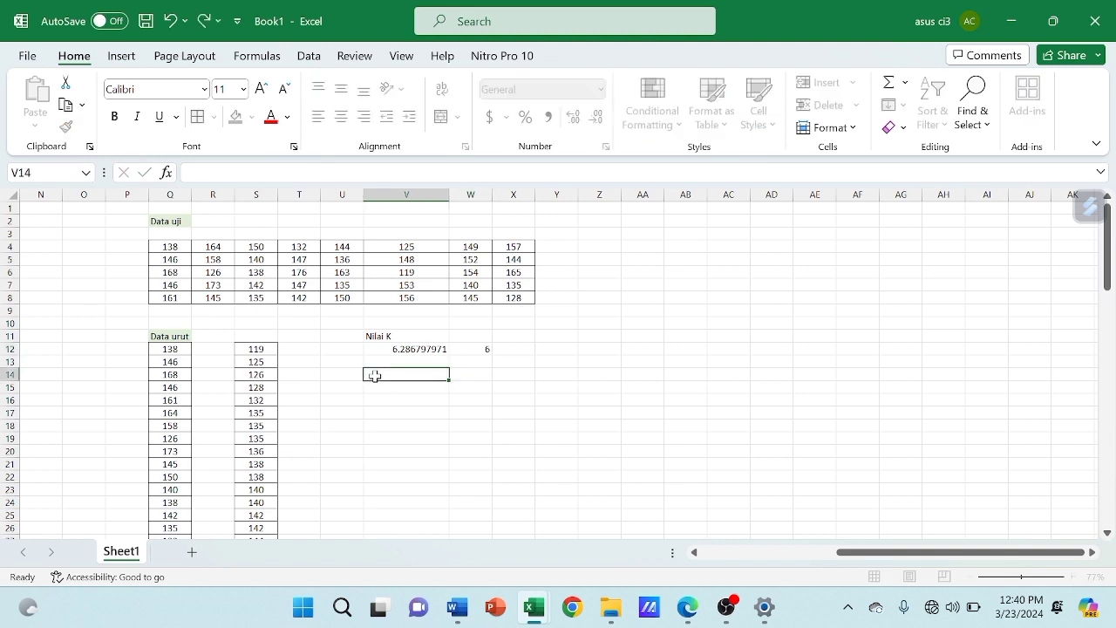
pyautogui.write('Nilai R')
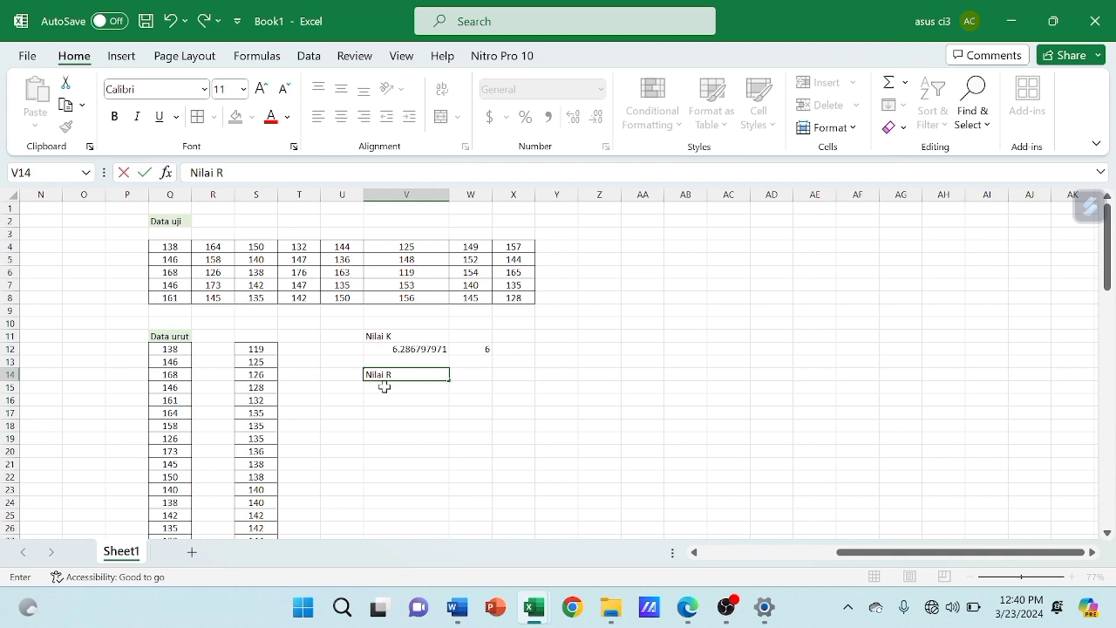
pyautogui.press('Return')
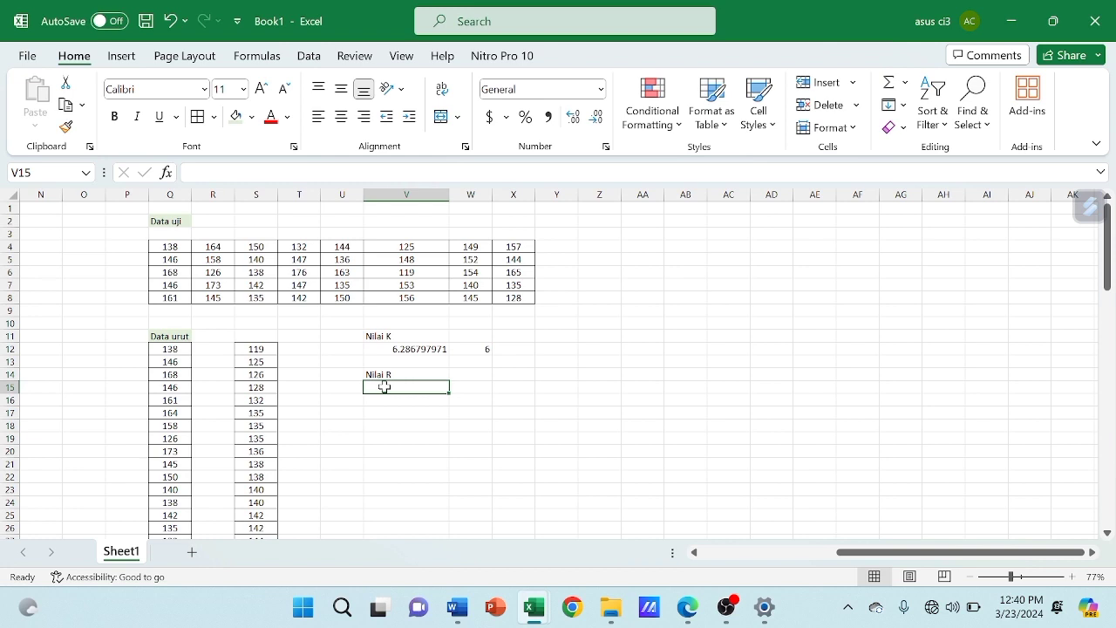
# Calculate Nilai R in V15 with the formula =S51-S12, subtracting the smallest sorted value from the largest
pyautogui.write('=')
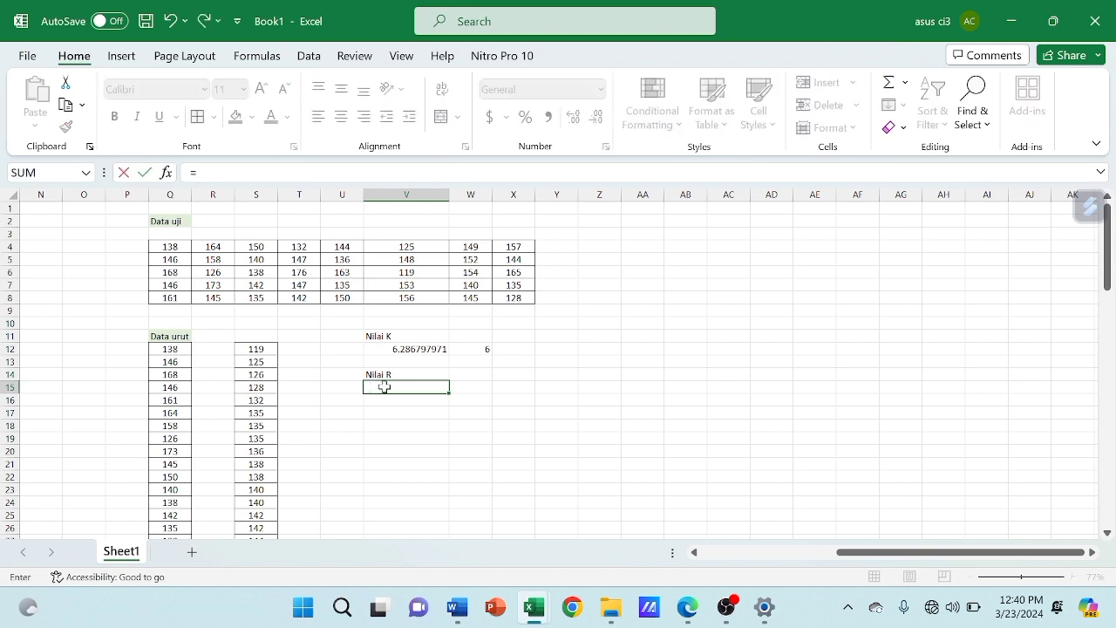
pyautogui.scroll(-12, 384, 386)
pyautogui.click(264, 370)
pyautogui.scroll(12, 265, 371)
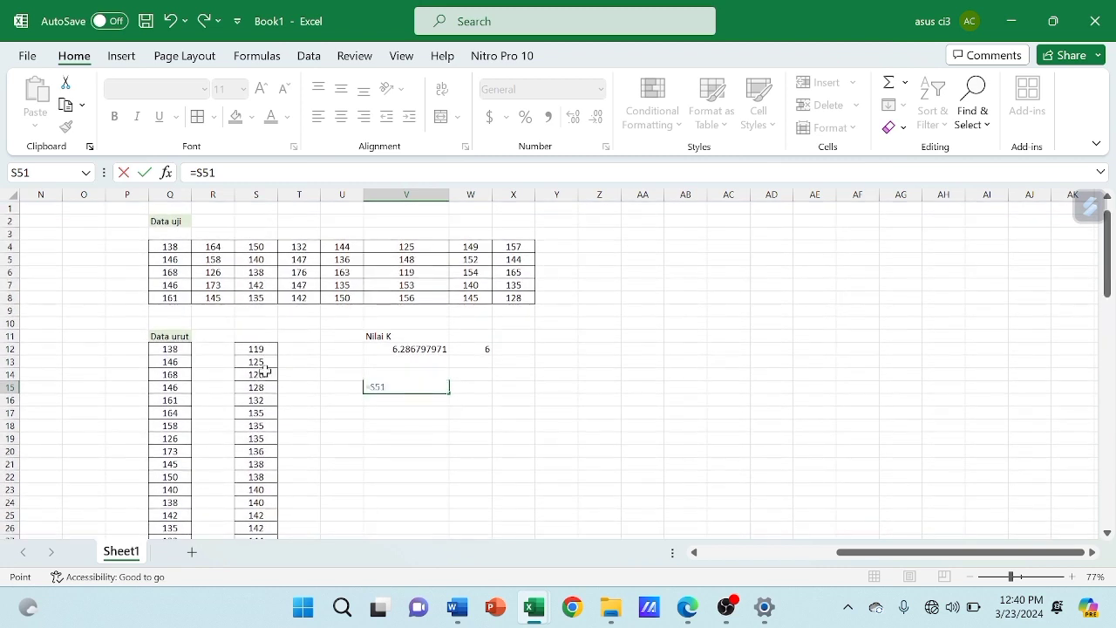
pyautogui.write('-')
pyautogui.click(250, 350)
pyautogui.press('Return')
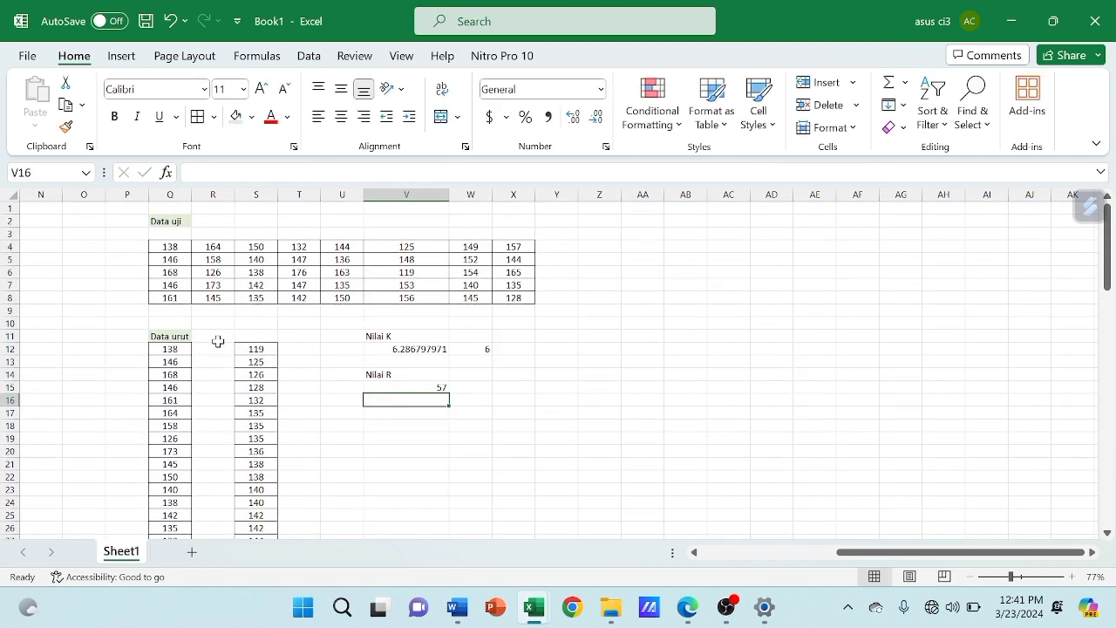
pyautogui.click(408, 386)
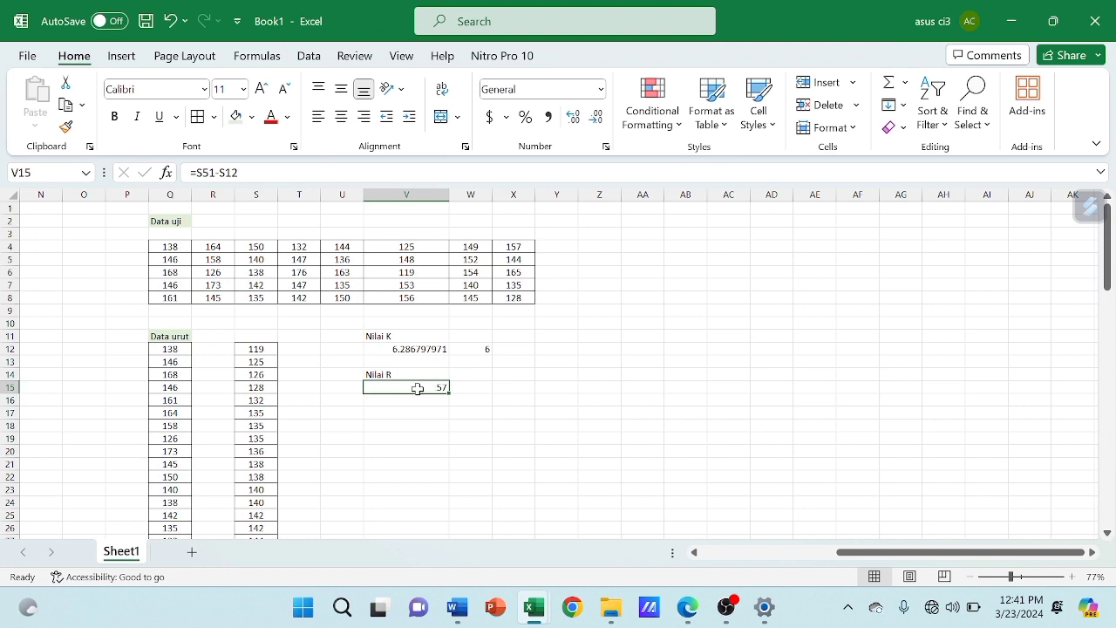
# Enter the label "Nilai P" in V17 and calculate it in V18 with the formula =V15/W12
pyautogui.click(399, 413)
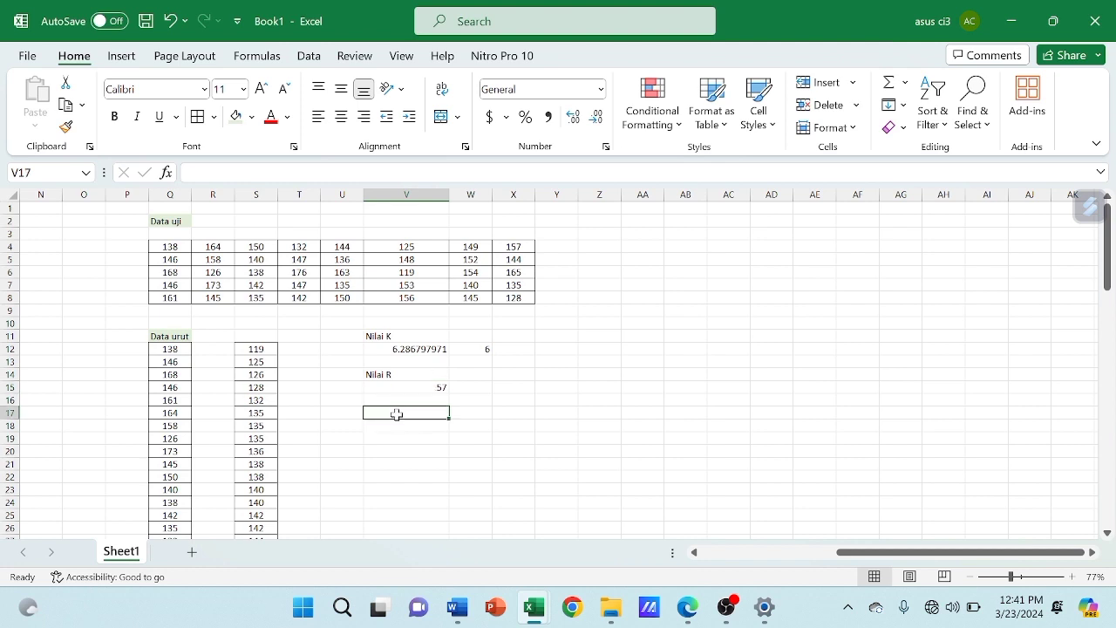
pyautogui.write('Nilai P')
pyautogui.press('Return')
pyautogui.write('=')
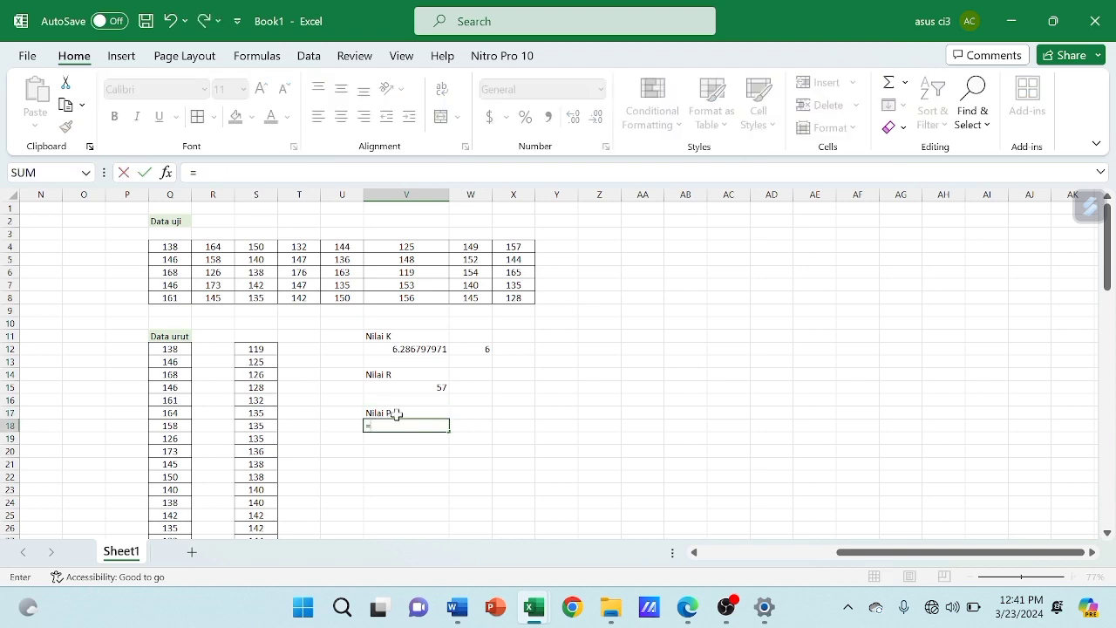
pyautogui.click(441, 387)
pyautogui.write('/')
pyautogui.click(476, 351)
pyautogui.press('Return')
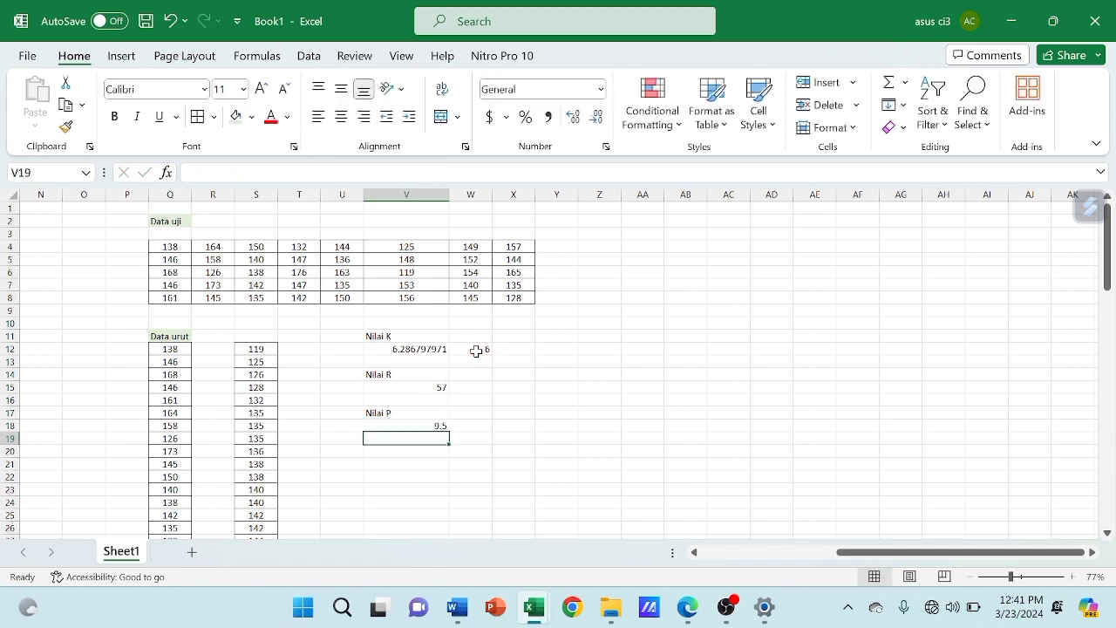
pyautogui.click(423, 425)
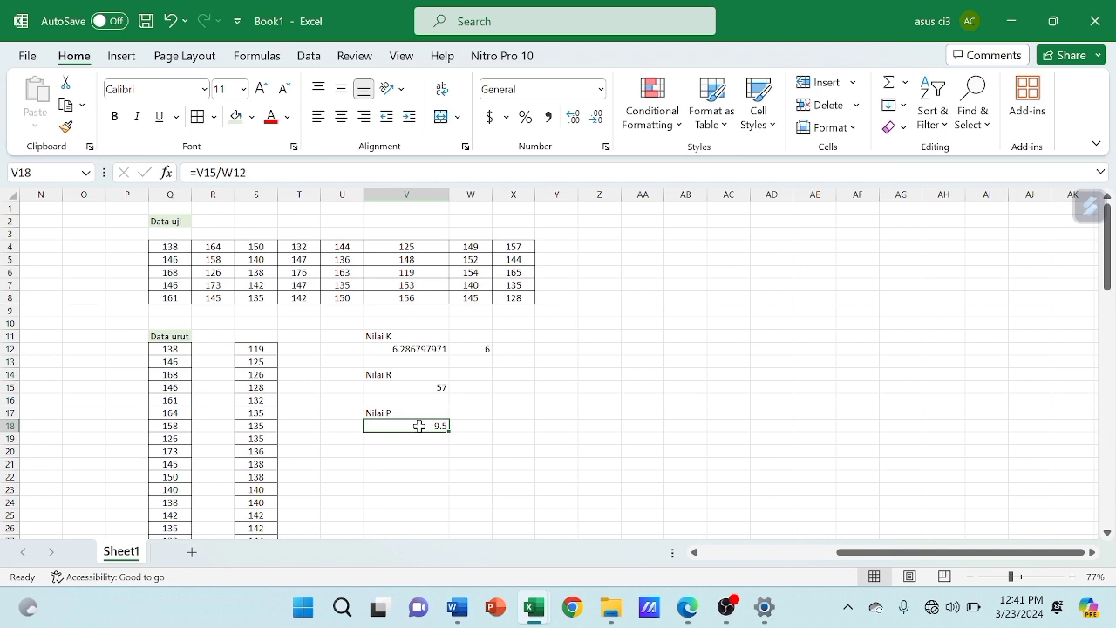
# Enter the whole-number class width 9 in W18 beside the Nilai P result
pyautogui.click(468, 426)
pyautogui.write('9')
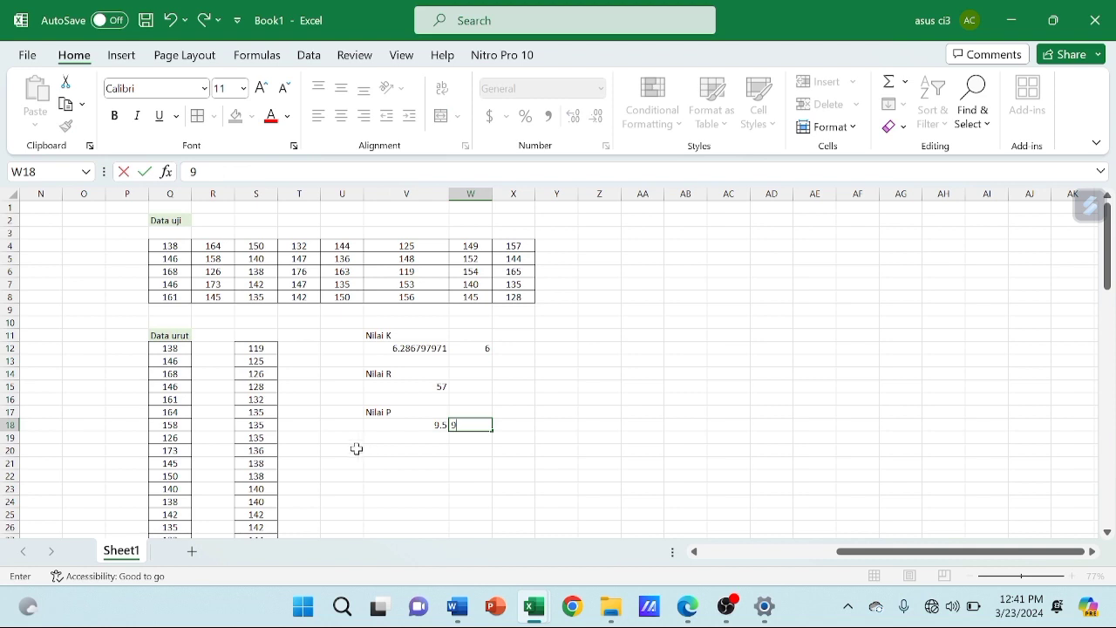
pyautogui.click(382, 458)
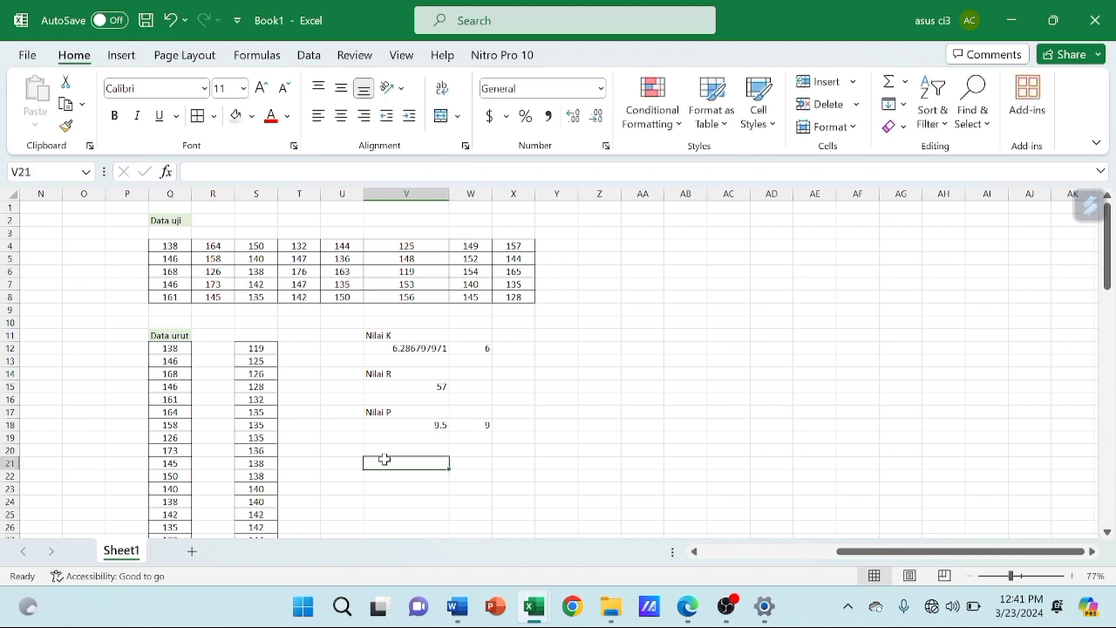
# Switch to Edge to review exercise 2's grouping questions in Bab 2 - StatPro.pdf, return to Book1 in Excel and look over the Data uji table
pyautogui.moveTo(689, 613)
pyautogui.click(678, 524)
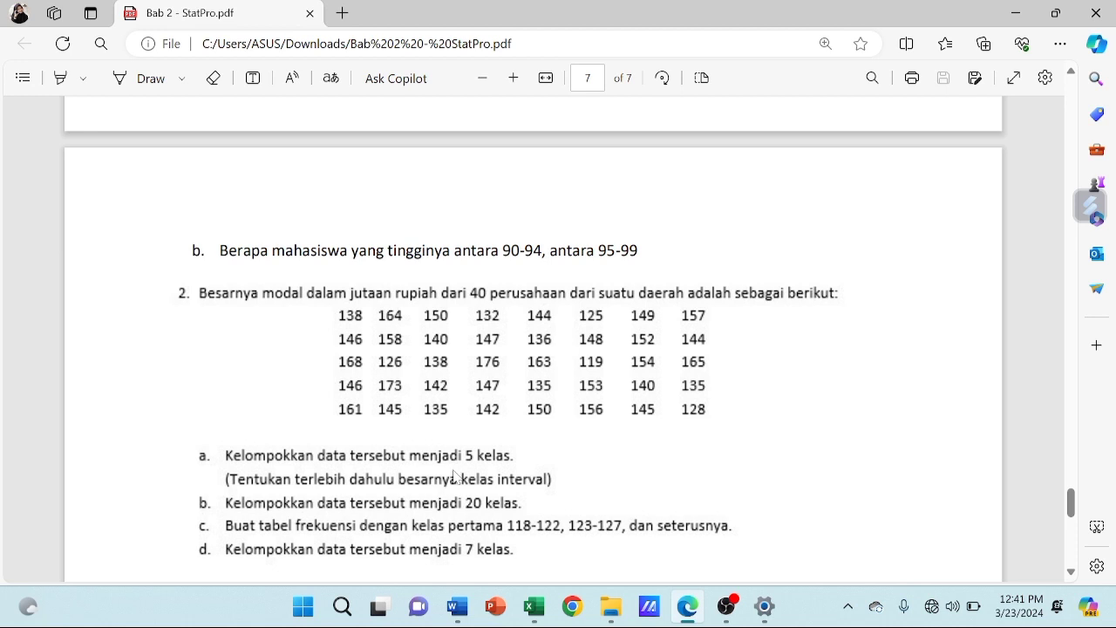
pyautogui.moveTo(537, 600)
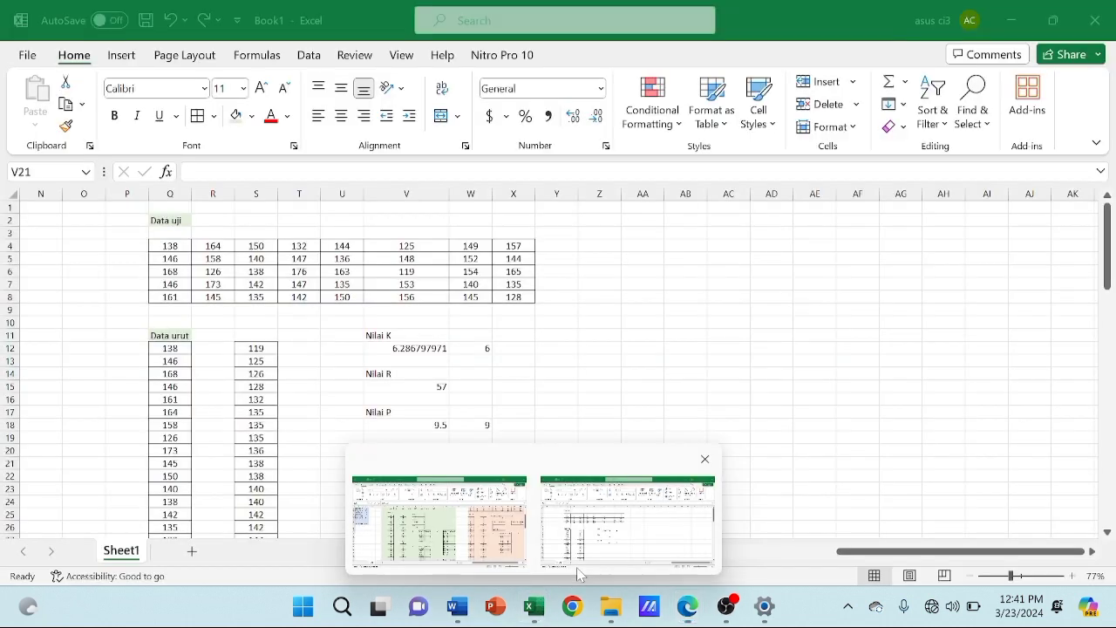
pyautogui.click(580, 574)
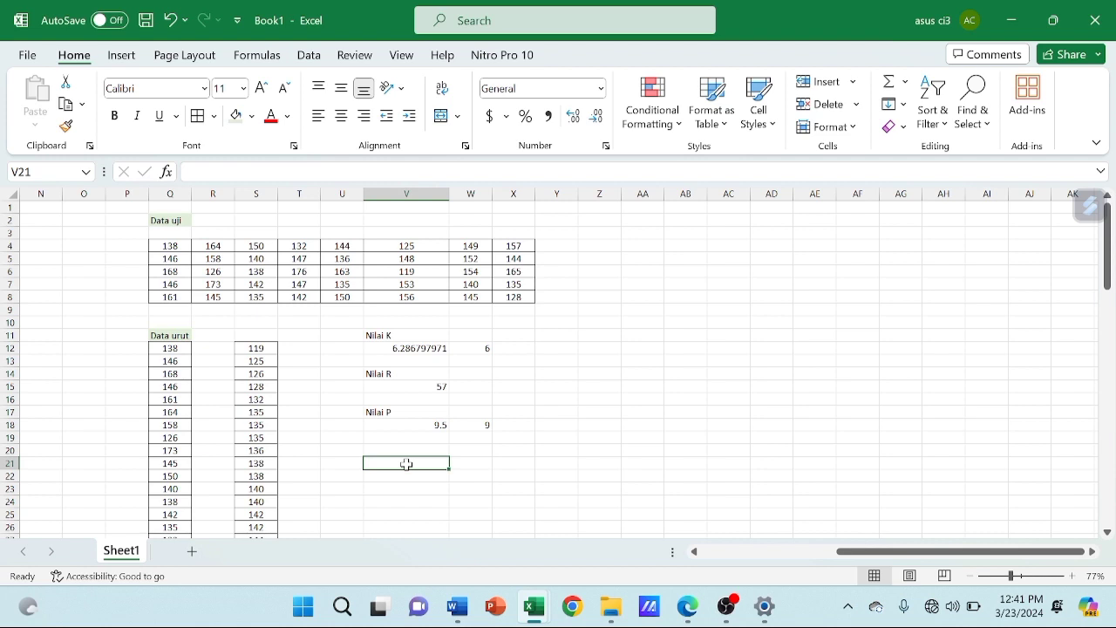
pyautogui.moveTo(169, 245); pyautogui.dragTo(514, 301)
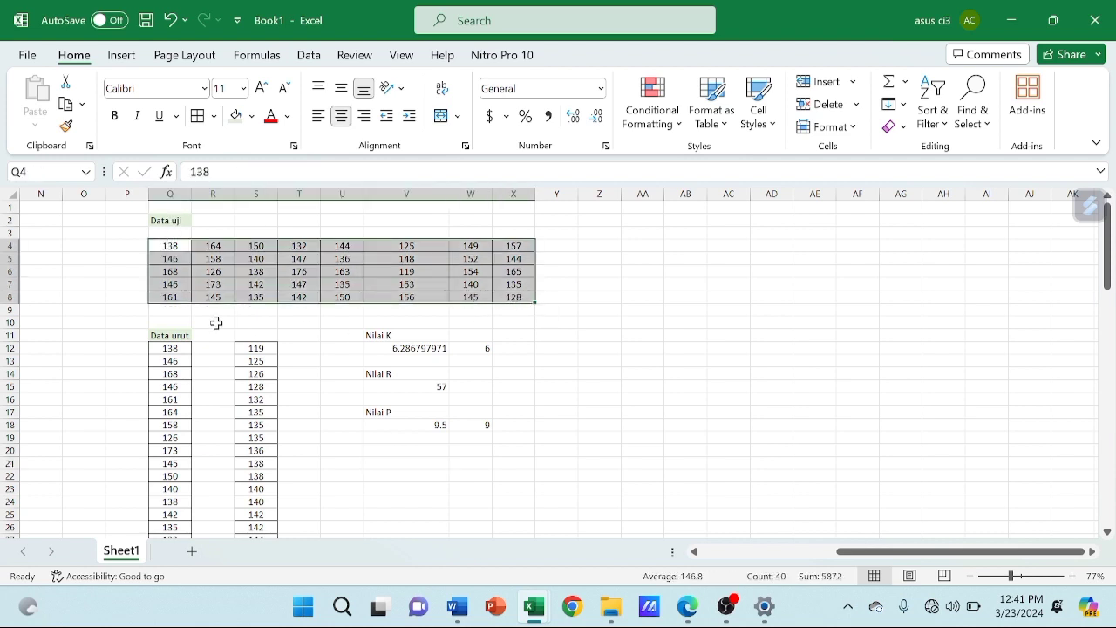
pyautogui.click(255, 348)
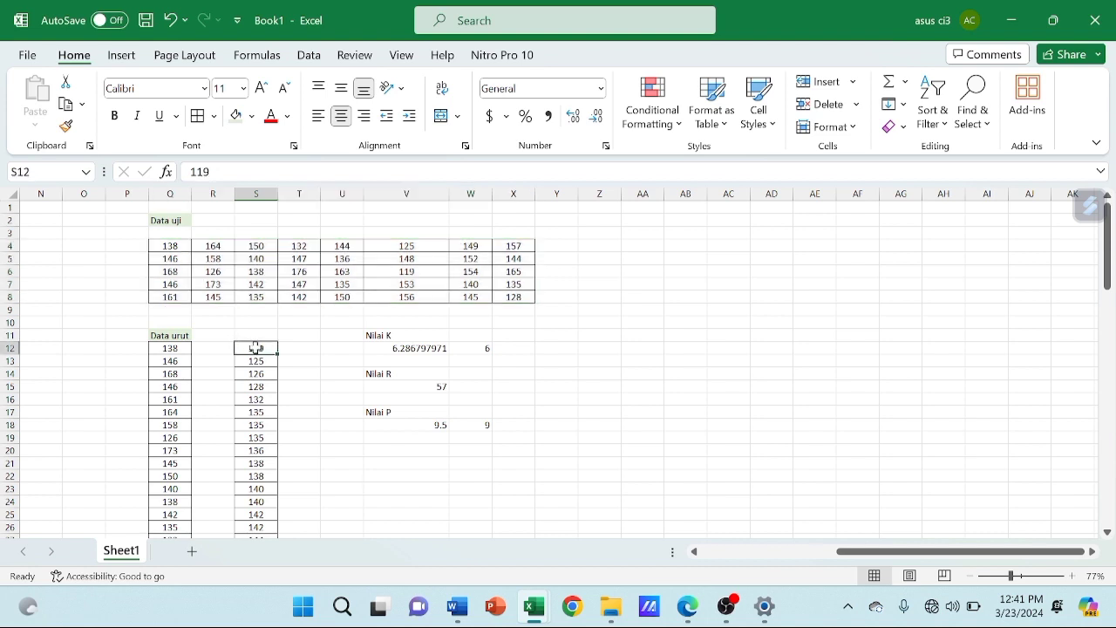
# Enter the question label "A" in V20 below the Nilai P result
pyautogui.click(394, 454)
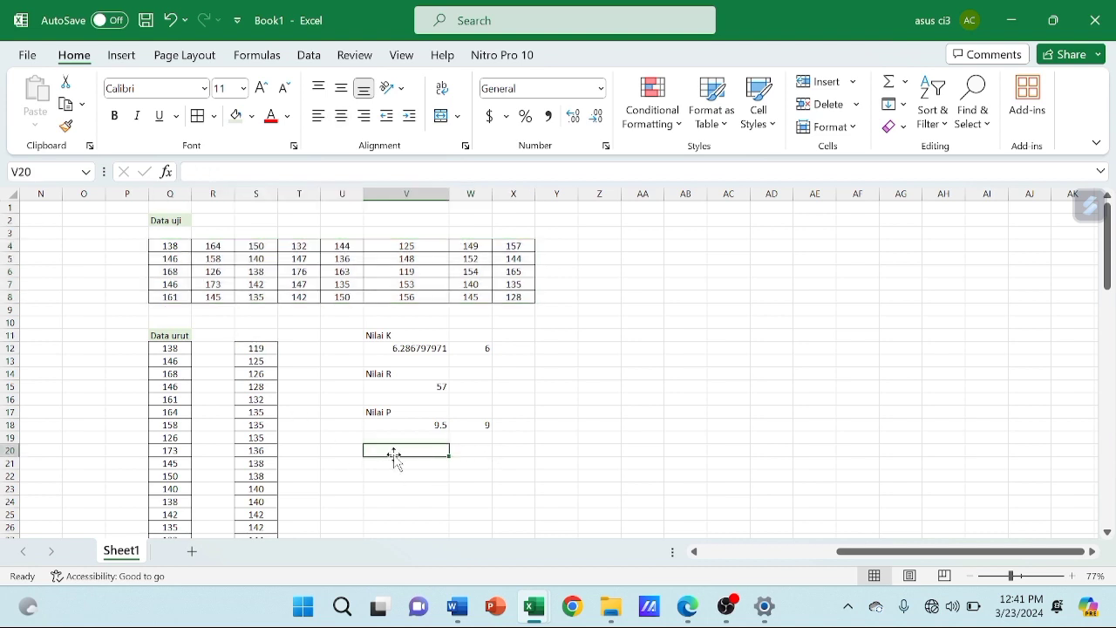
pyautogui.write('a')
pyautogui.press('BackSpace')
pyautogui.write('A')
pyautogui.press('Tab')
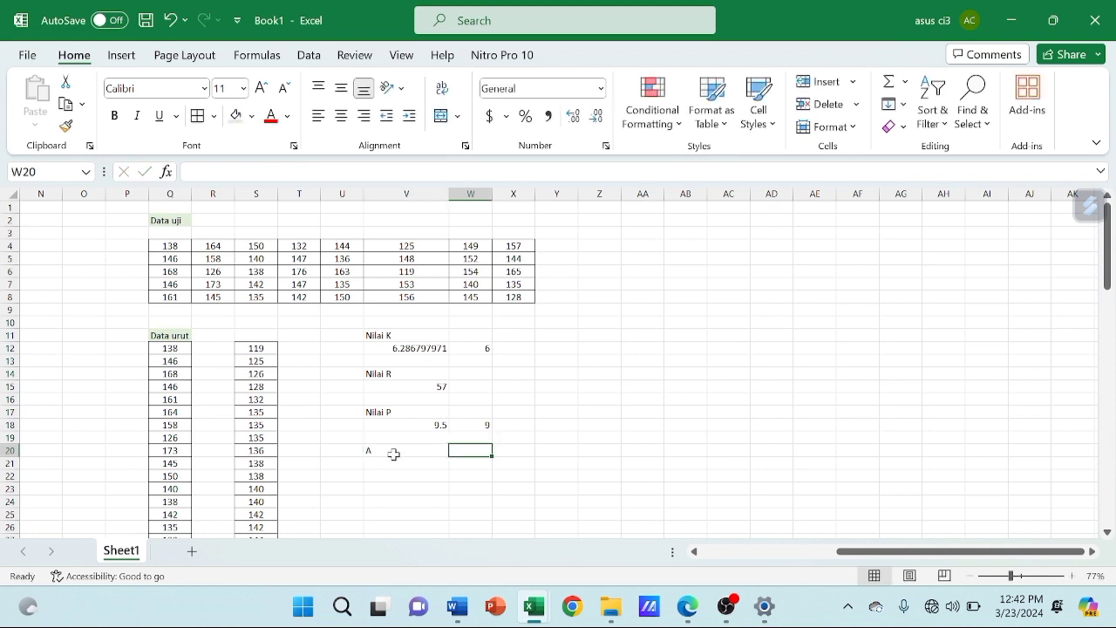
# Widen column W to nearly twice its width and enter the headings "Kelas" in W20 and "frekuensi" in X20
pyautogui.moveTo(494, 193); pyautogui.dragTo(526, 196)
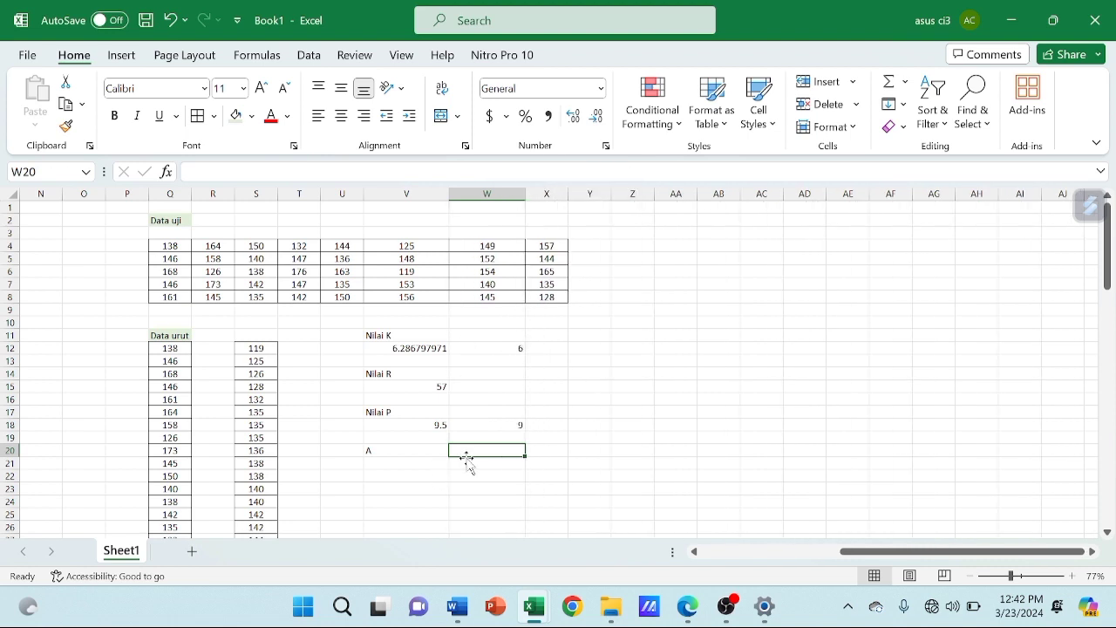
pyautogui.write('k')
pyautogui.press('BackSpace')
pyautogui.write('Kelas')
pyautogui.press('Tab')
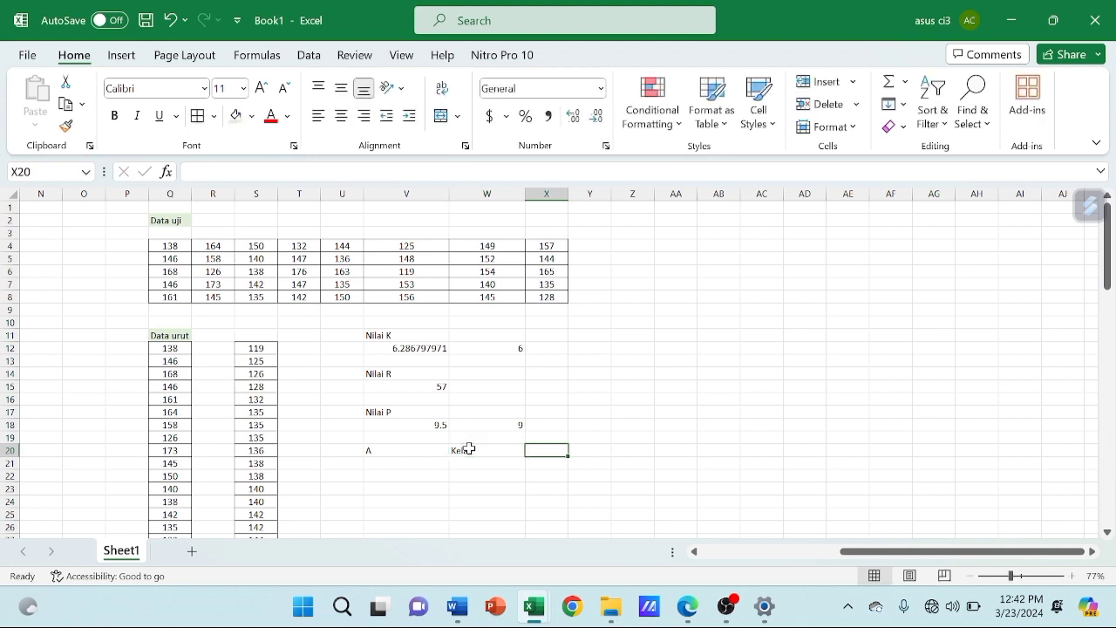
pyautogui.write('frekuensi')
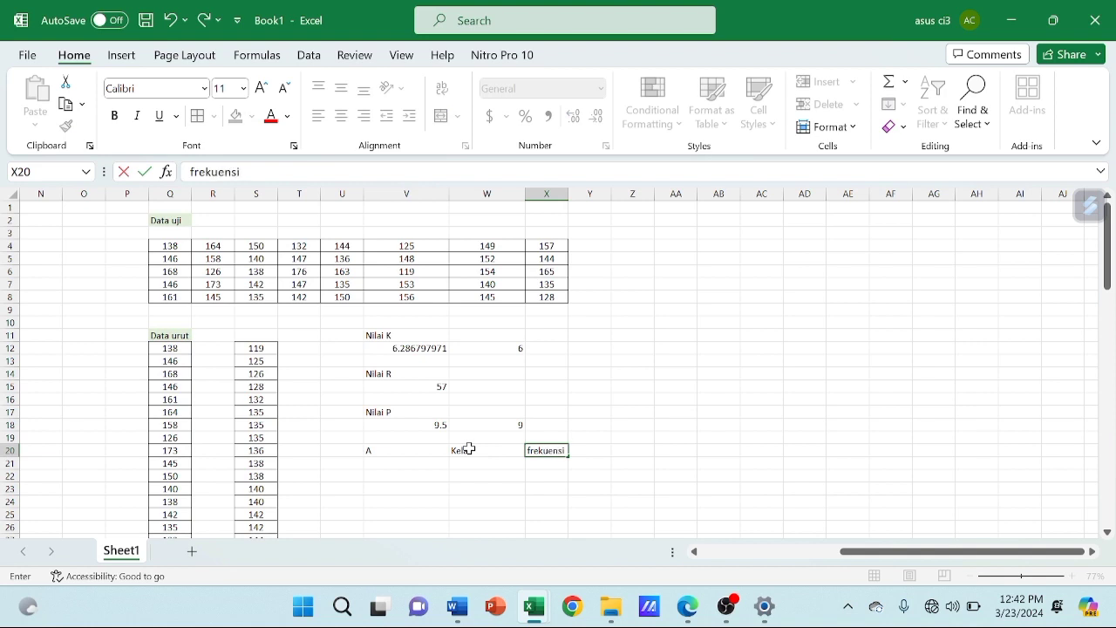
# Enter the first class interval 119-127 in W21 under the Kelas heading
pyautogui.click(468, 461)
pyautogui.write('119-')
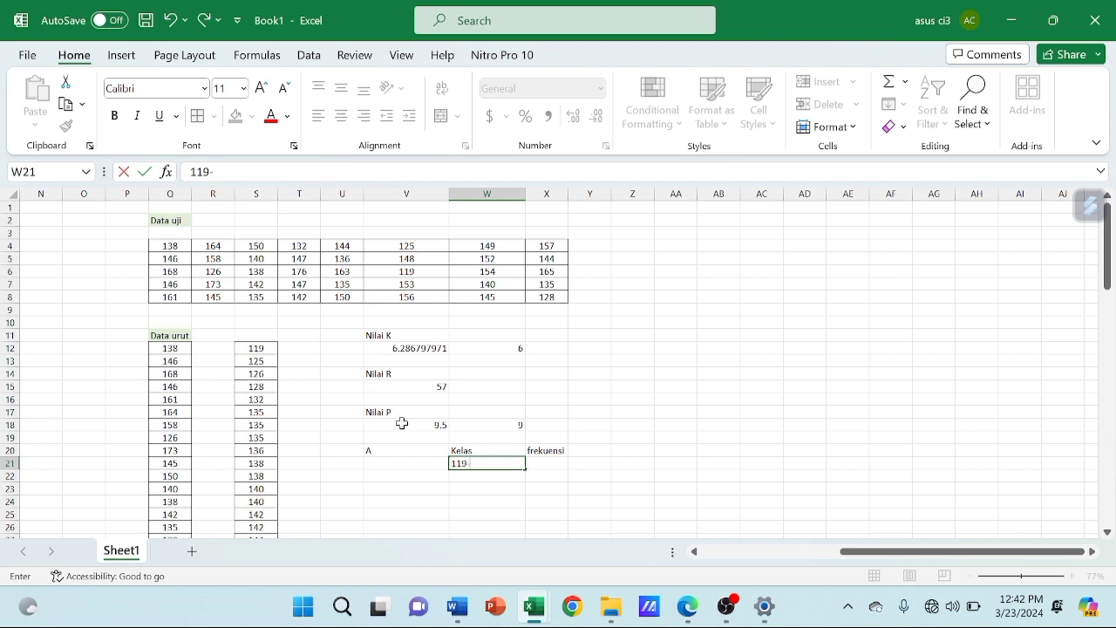
pyautogui.click(503, 429)
pyautogui.click(482, 468)
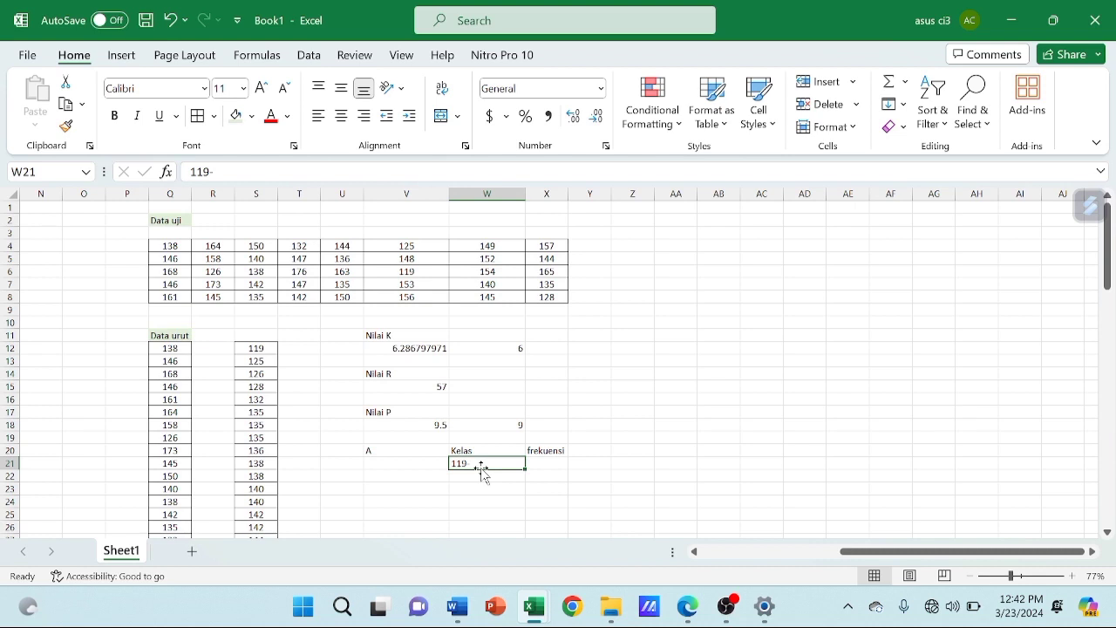
pyautogui.write('127')
pyautogui.press('BackSpace')
pyautogui.press('BackSpace')
pyautogui.press('BackSpace')
pyautogui.write('119-127')
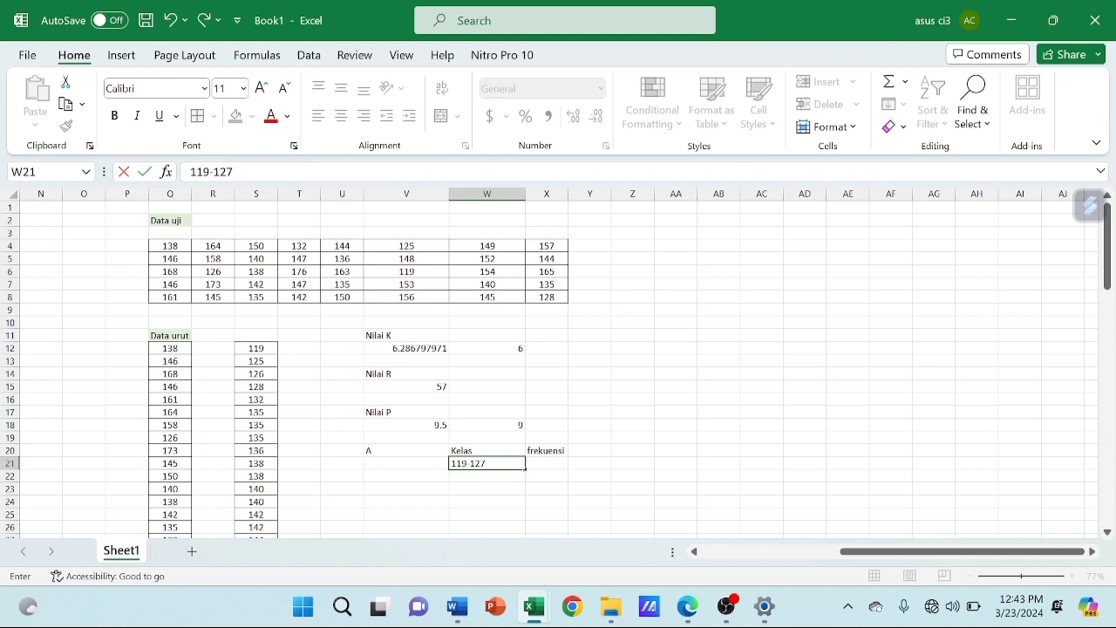
pyautogui.press('Return')
# Enter the second class interval 128-136 in W22
pyautogui.write('128-')
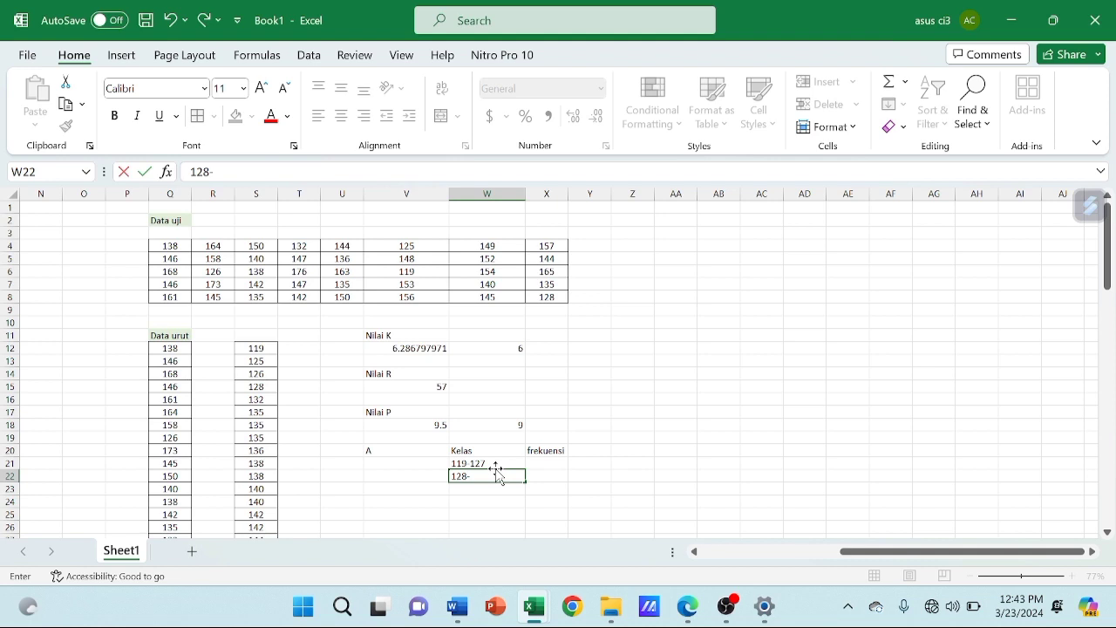
pyautogui.write('136')
pyautogui.click(464, 462)
pyautogui.click(499, 478)
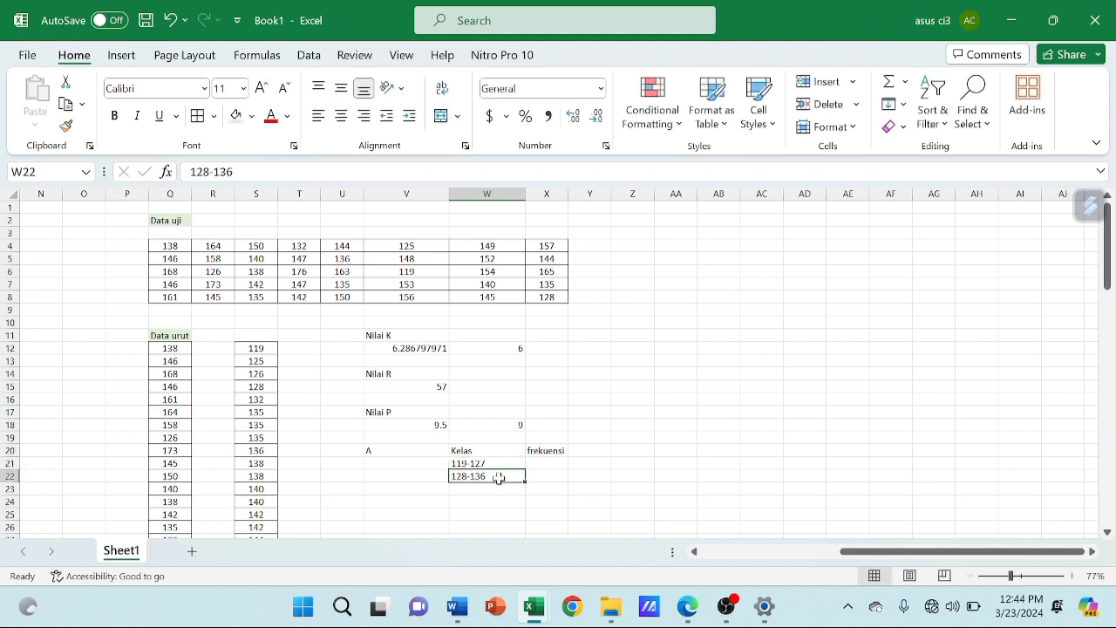
# Enter the class intervals 137-145, 146-154 and 156-164 in W23 through W25
pyautogui.scroll(-1, 499, 478)
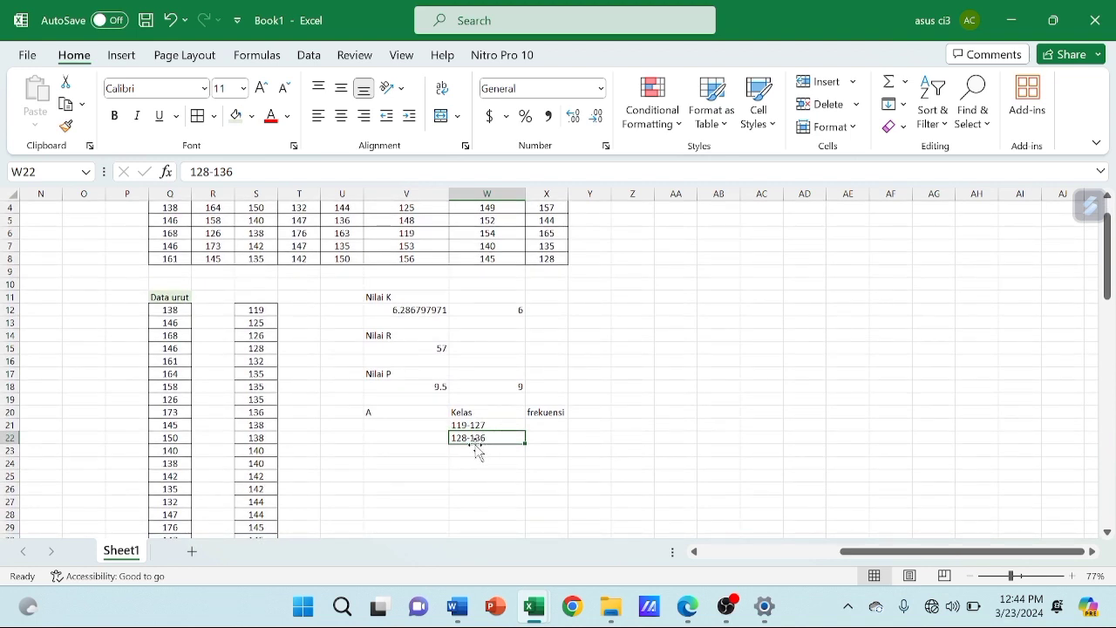
pyautogui.click(470, 449)
pyautogui.write('137')
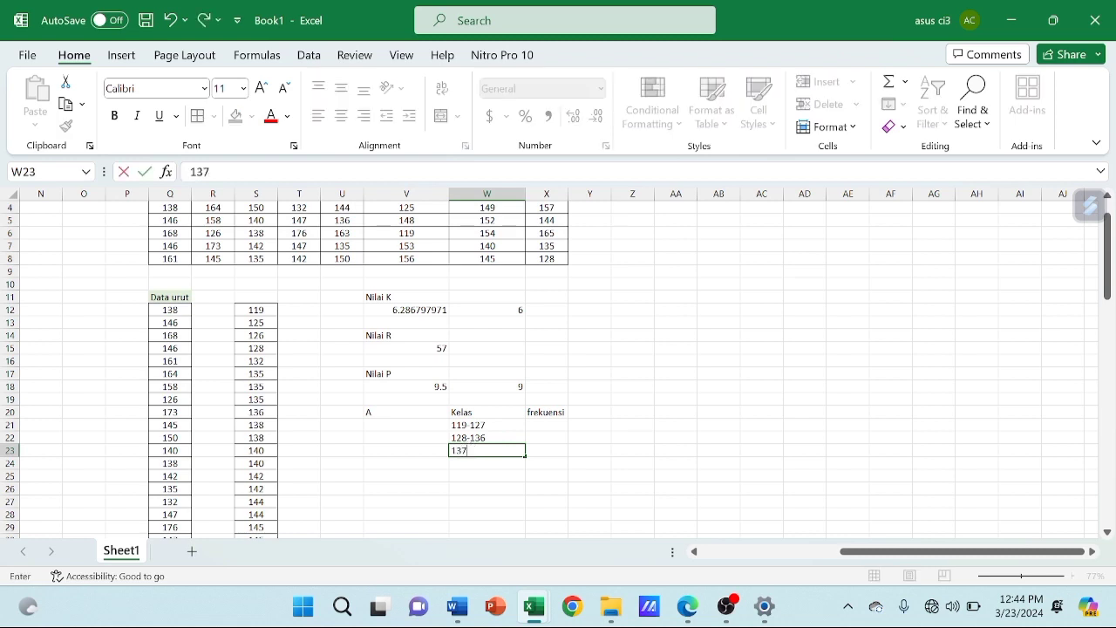
pyautogui.write('-145')
pyautogui.press('Return')
pyautogui.write('146')
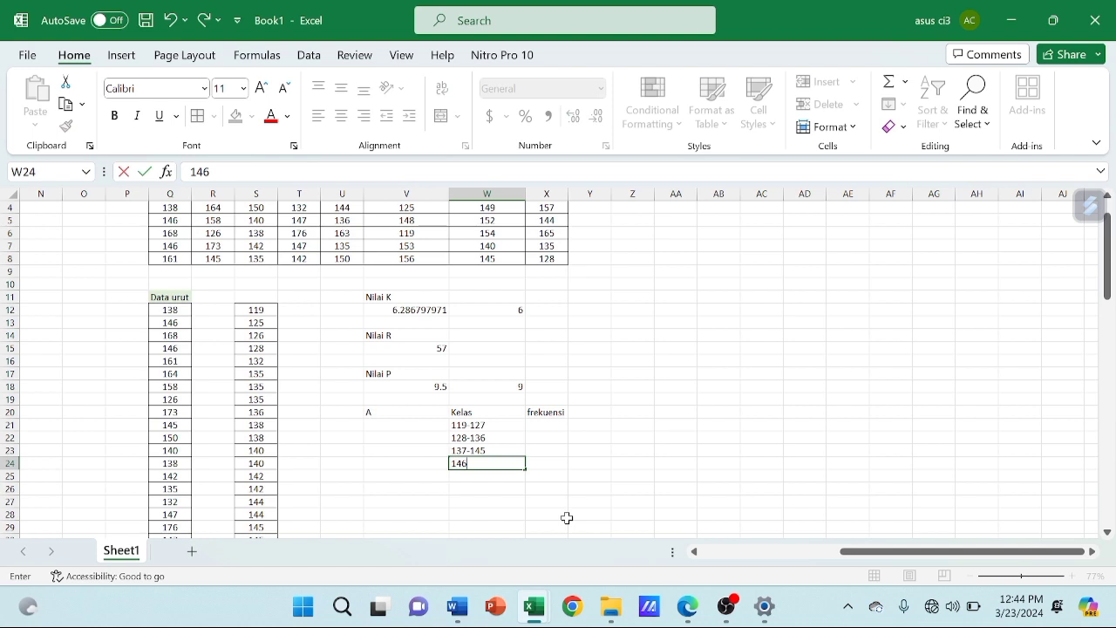
pyautogui.write('-154')
pyautogui.press('Return')
pyautogui.write('156-164')
pyautogui.press('Return')
# Continue the Kelas column with 165-173 in W26 and the partial interval 174- in W27
pyautogui.write('165-')
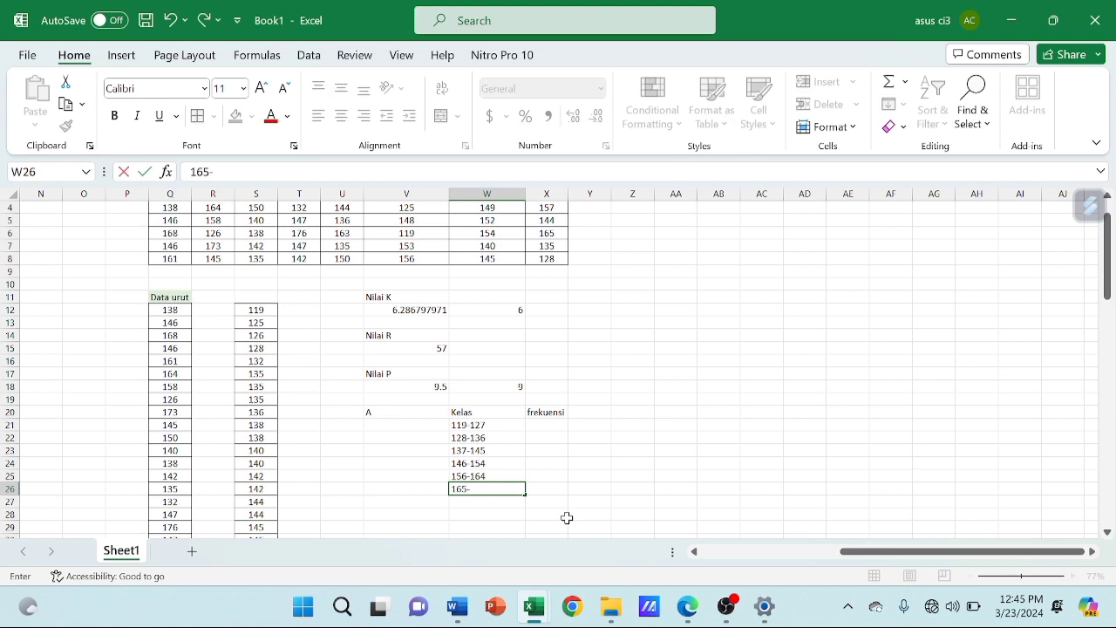
pyautogui.write('173')
pyautogui.press('Return')
pyautogui.write('174-')
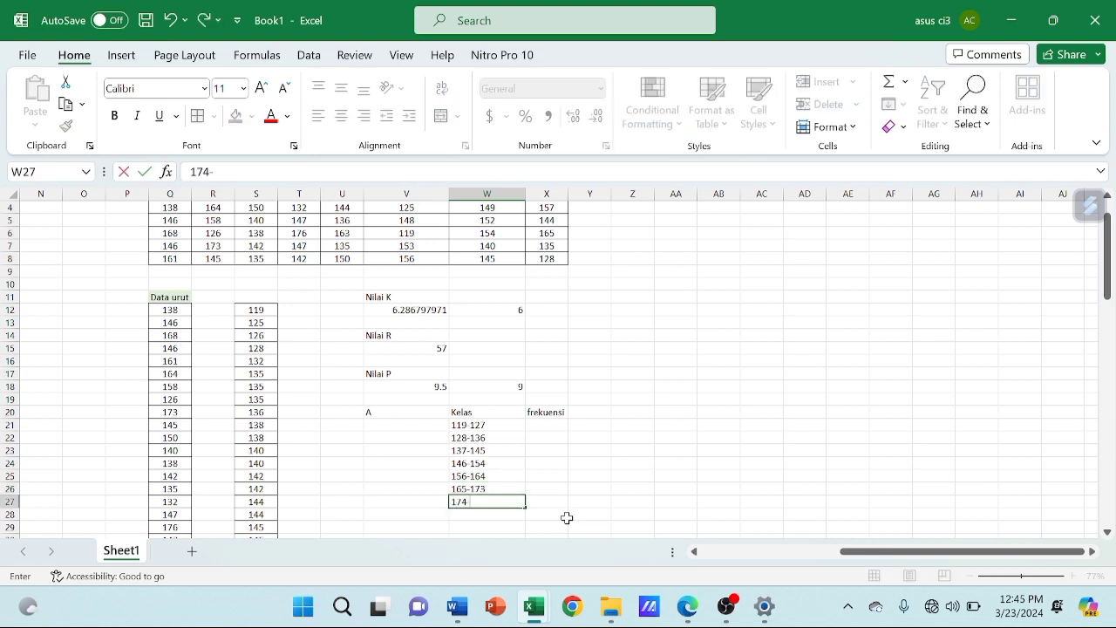
pyautogui.hotkey('ctrl', 'Return')
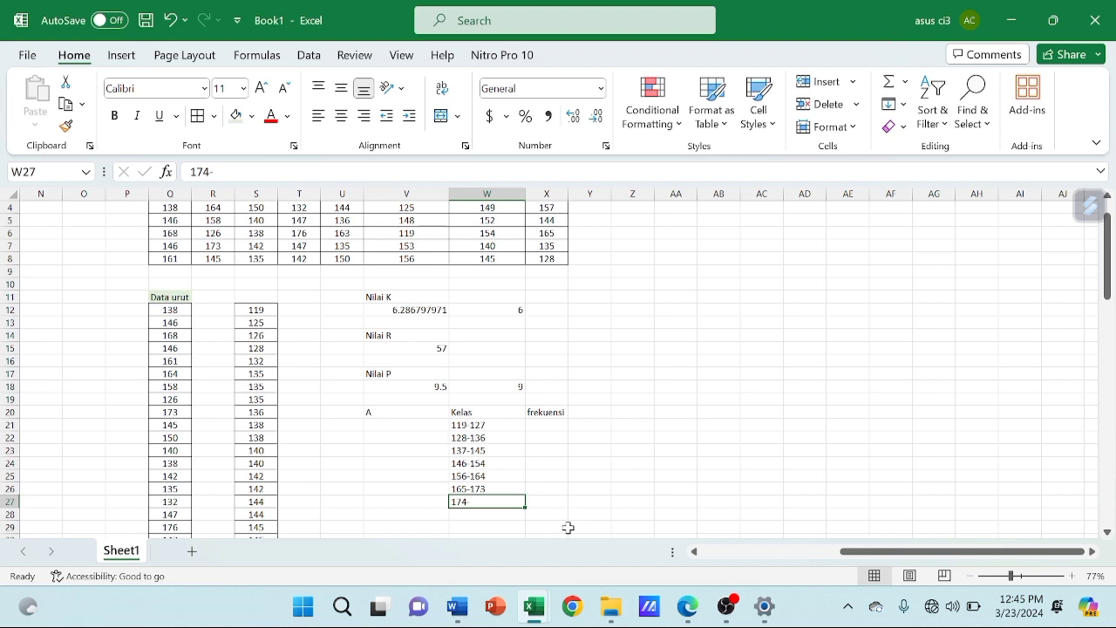
# Check the intervals from W21 to W25 and clear the extra entries in W26 and W27, leaving five classes
pyautogui.click(495, 426)
pyautogui.press('Down')
pyautogui.press('Down')
pyautogui.press('Down')
pyautogui.press('Down')
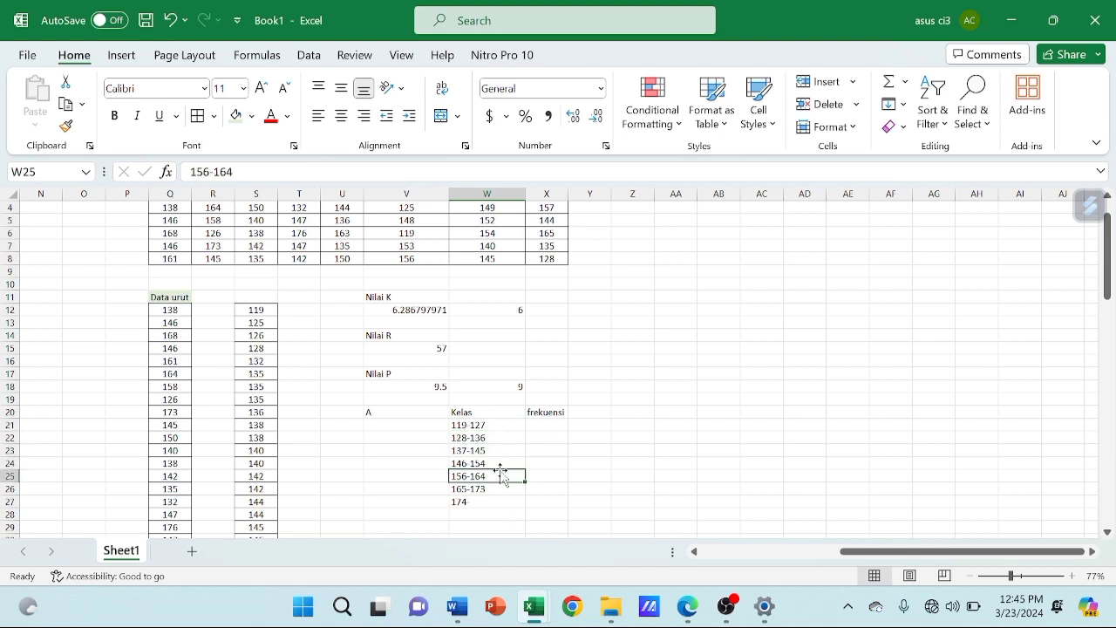
pyautogui.click(464, 490)
pyautogui.press('BackSpace')
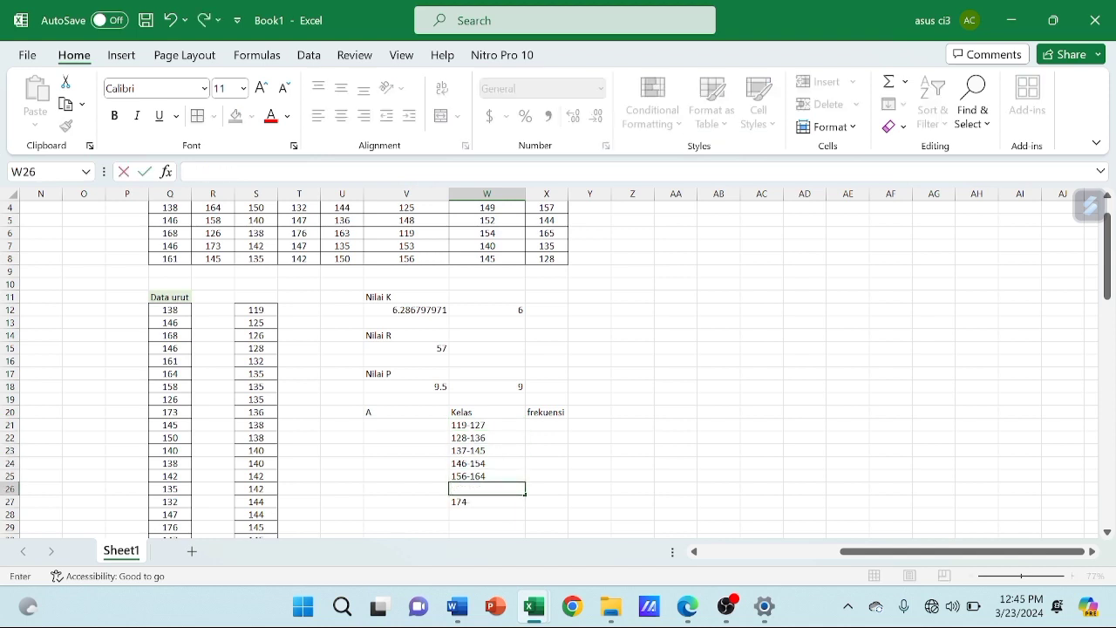
pyautogui.press('Return')
pyautogui.press('BackSpace')
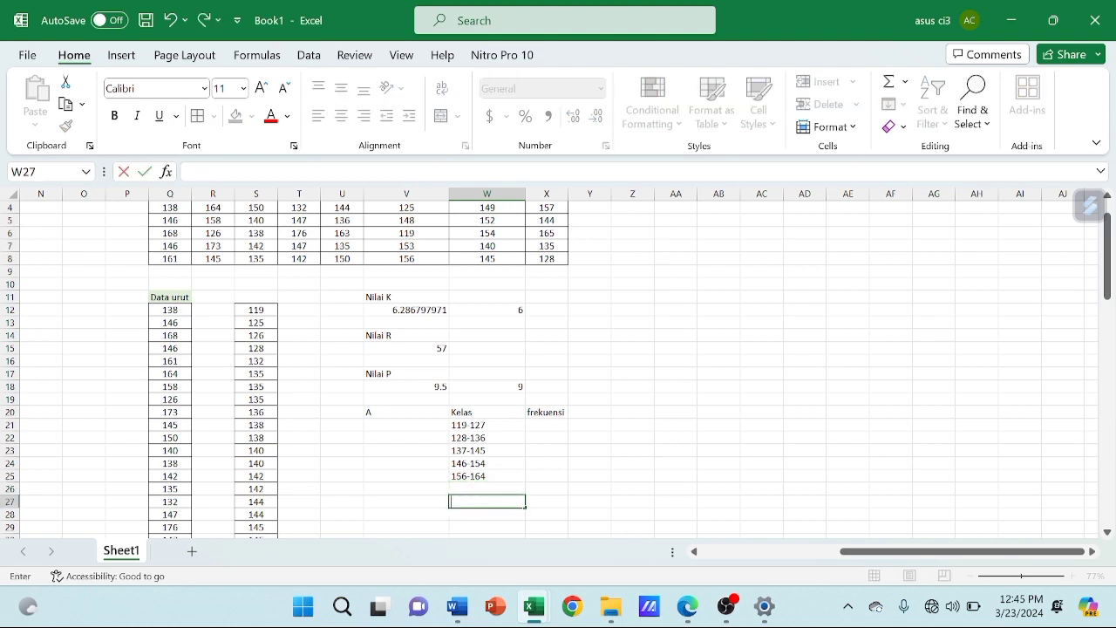
pyautogui.click(479, 424)
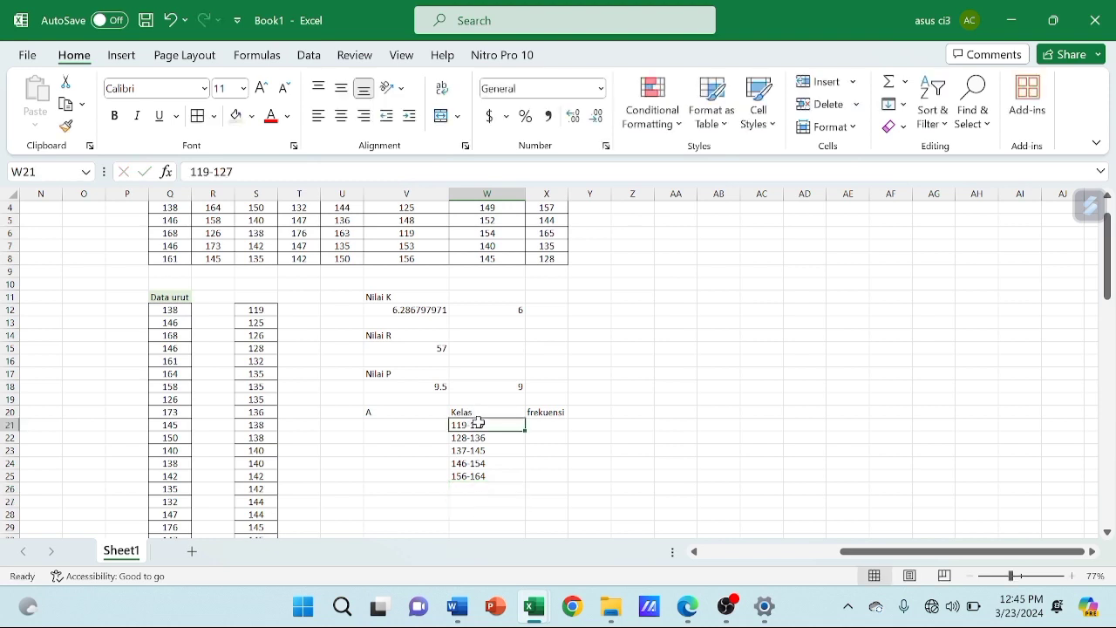
# Review the class intervals in the Kelas column and slightly widen the frekuensi column X
pyautogui.press('Down')
pyautogui.press('Down')
pyautogui.press('Down')
pyautogui.press('Down')
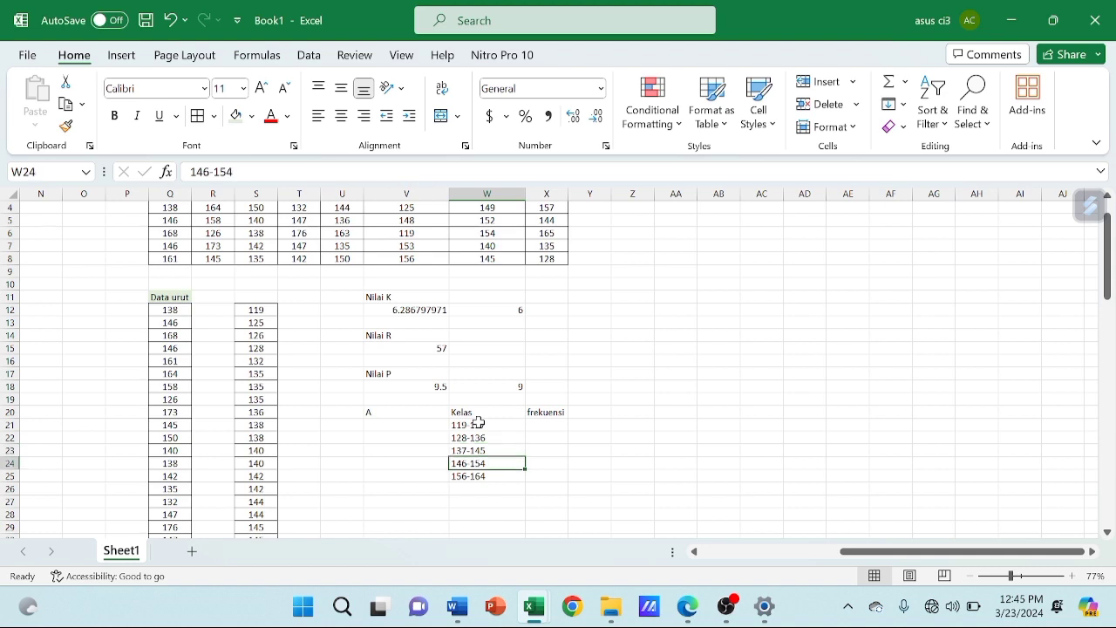
pyautogui.click(547, 427)
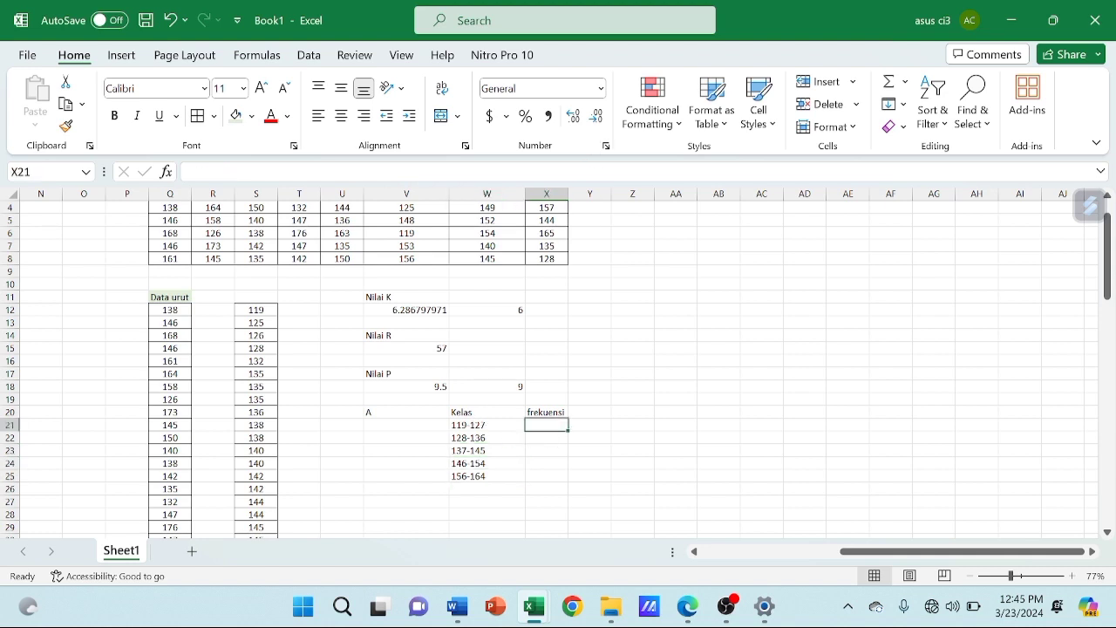
pyautogui.moveTo(570, 189); pyautogui.dragTo(590, 193)
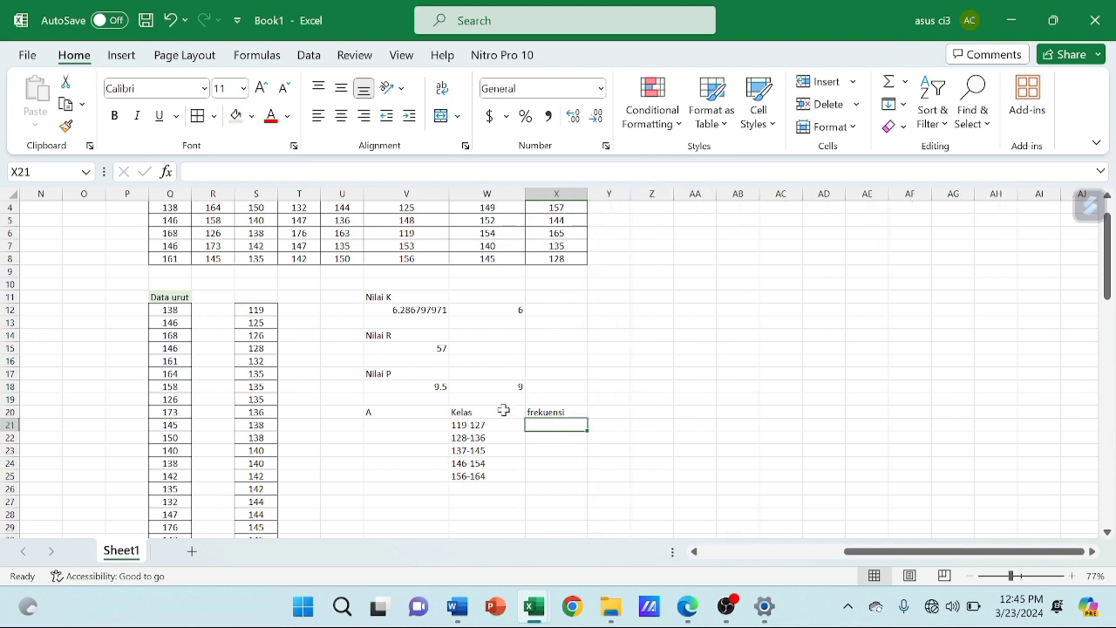
# Count the sorted values in column S that fall in class 119-127 and enter the frequency 3 in X21
pyautogui.click(470, 427)
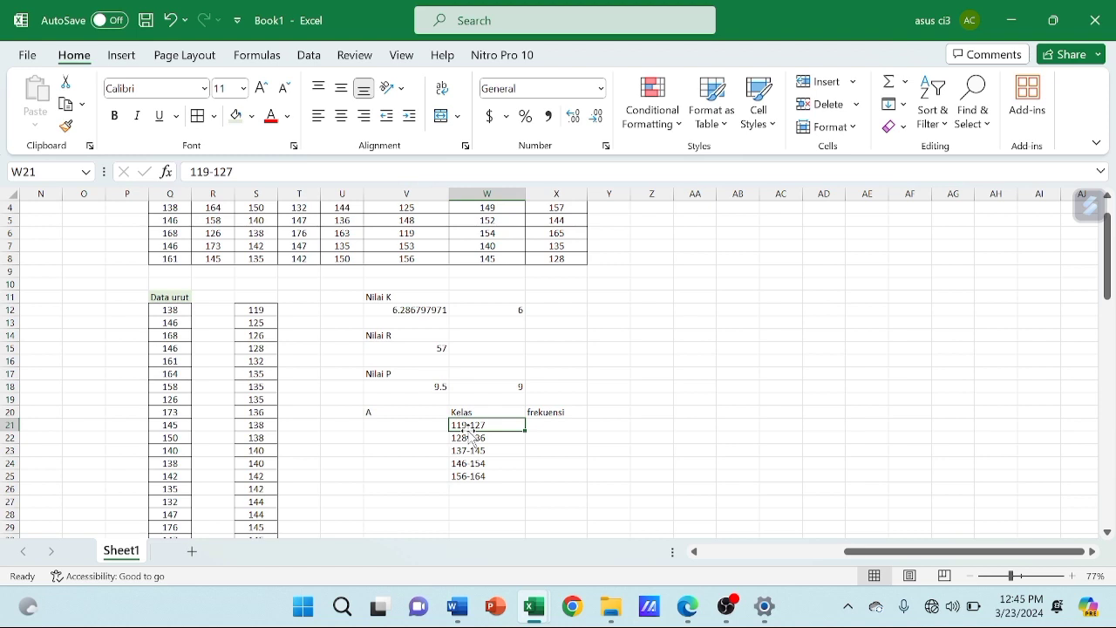
pyautogui.click(258, 295)
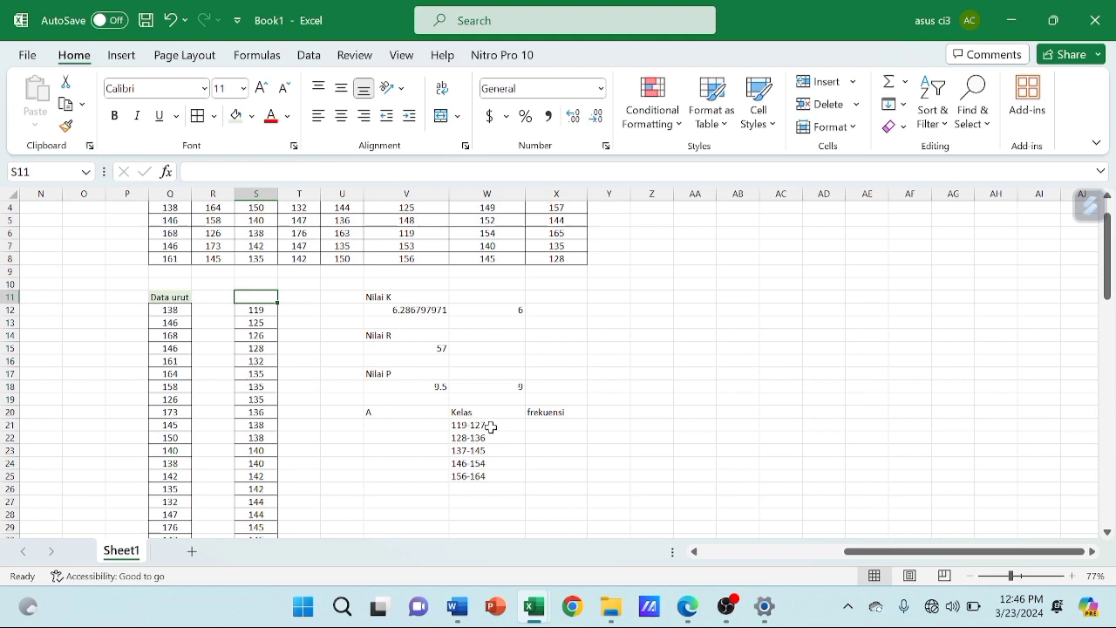
pyautogui.click(270, 307)
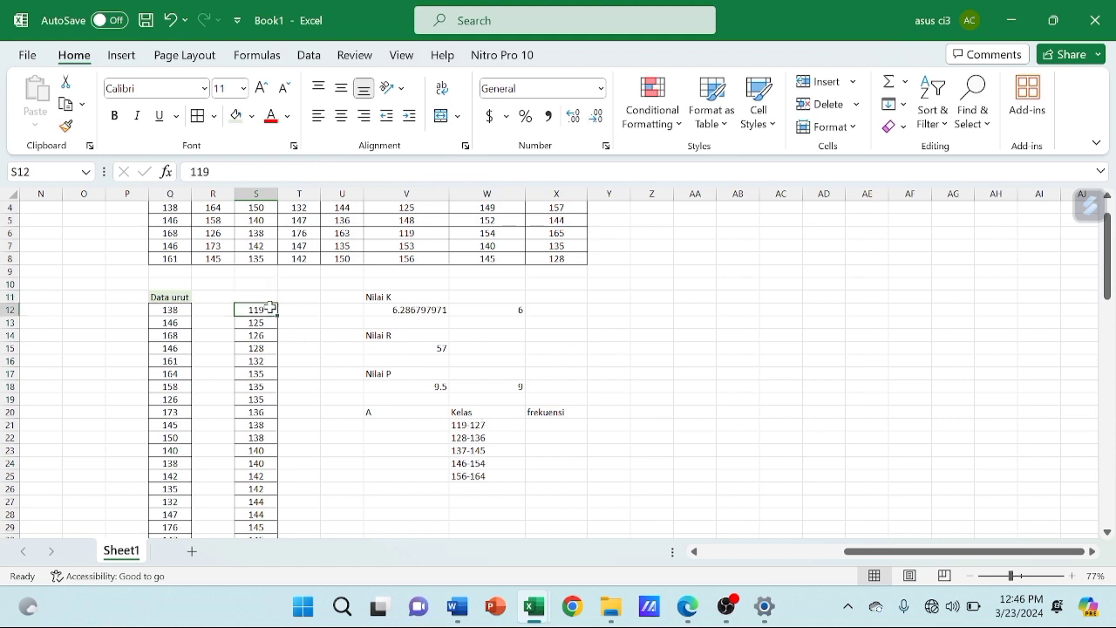
pyautogui.press('Down')
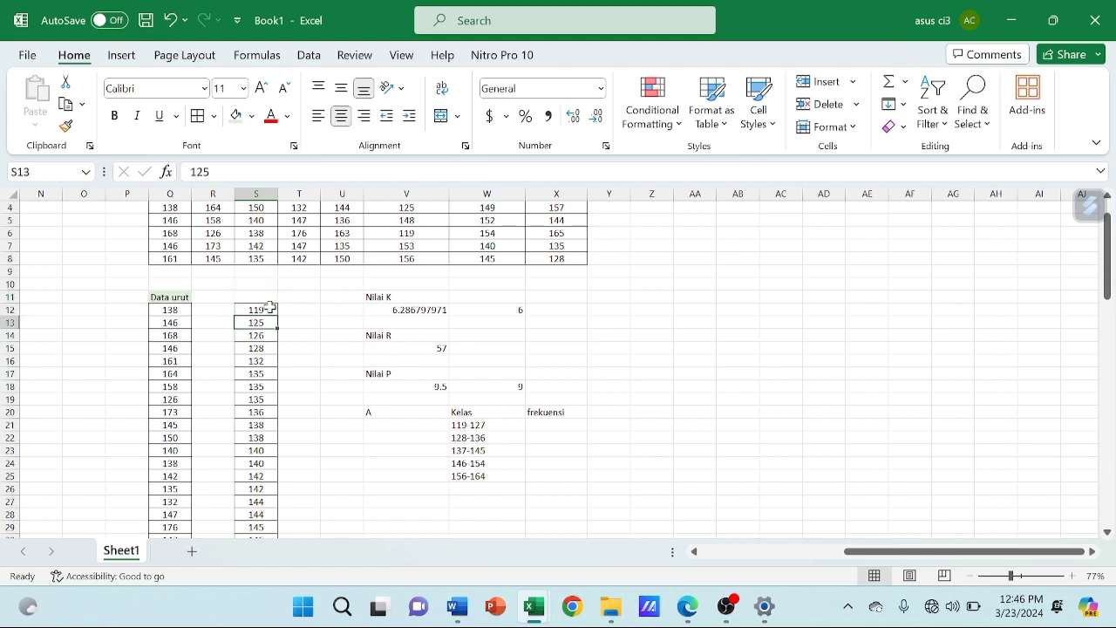
pyautogui.press('Down')
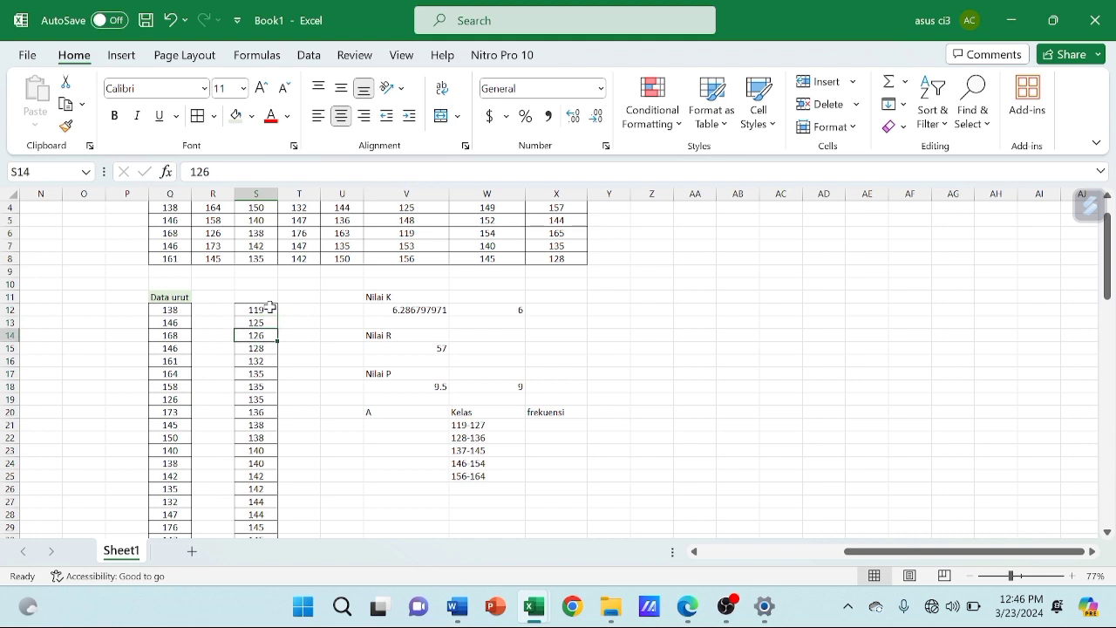
pyautogui.click(465, 423)
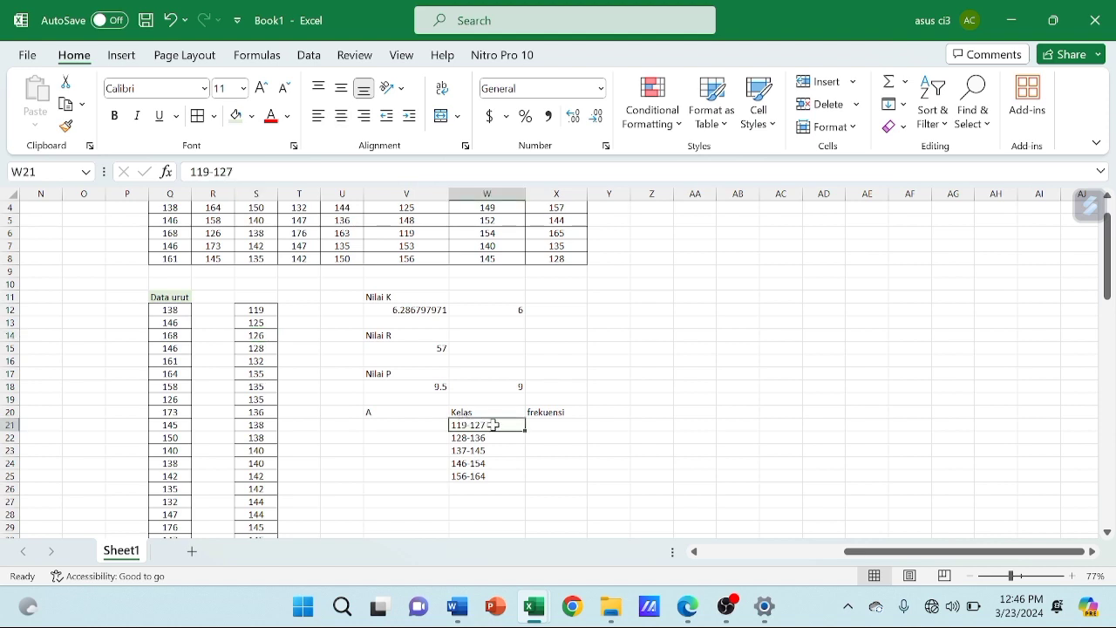
pyautogui.click(272, 337)
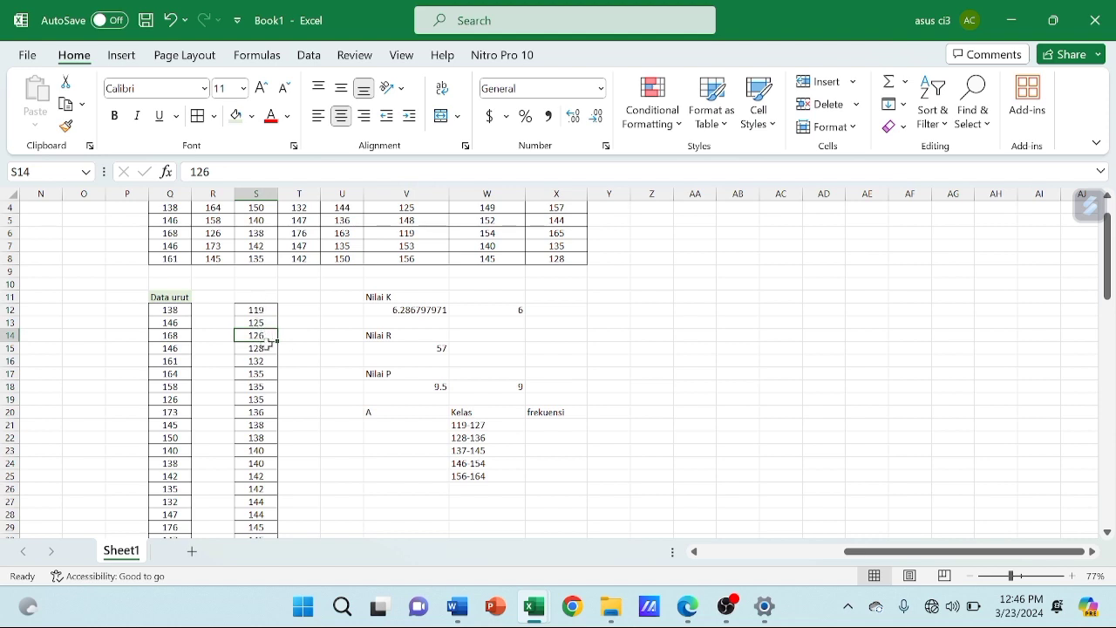
pyautogui.click(479, 437)
pyautogui.click(485, 424)
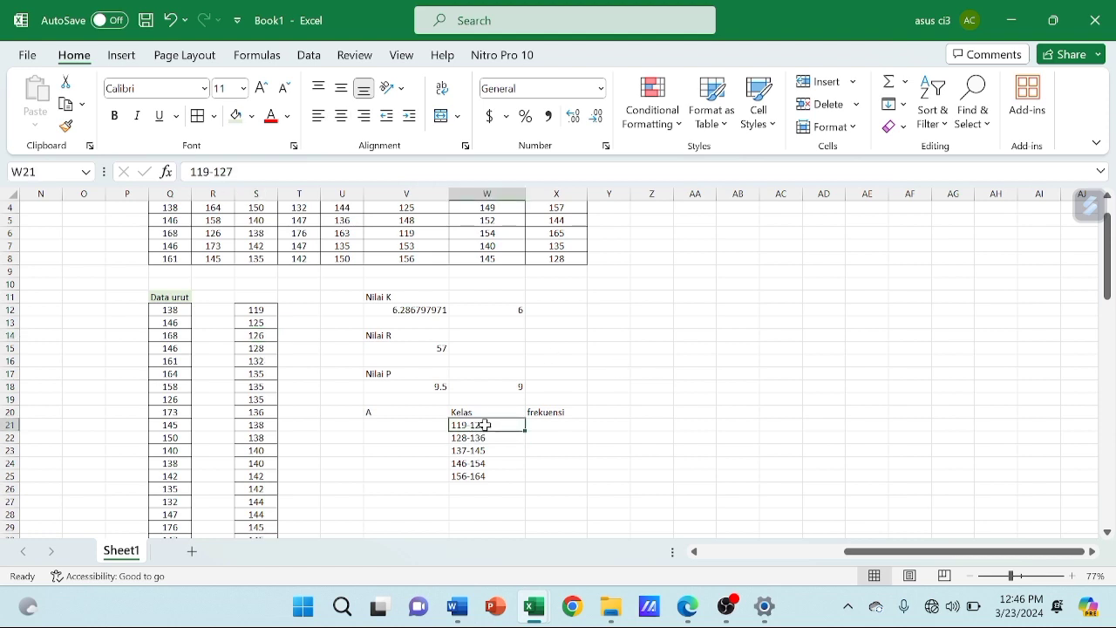
pyautogui.click(553, 426)
pyautogui.write('3')
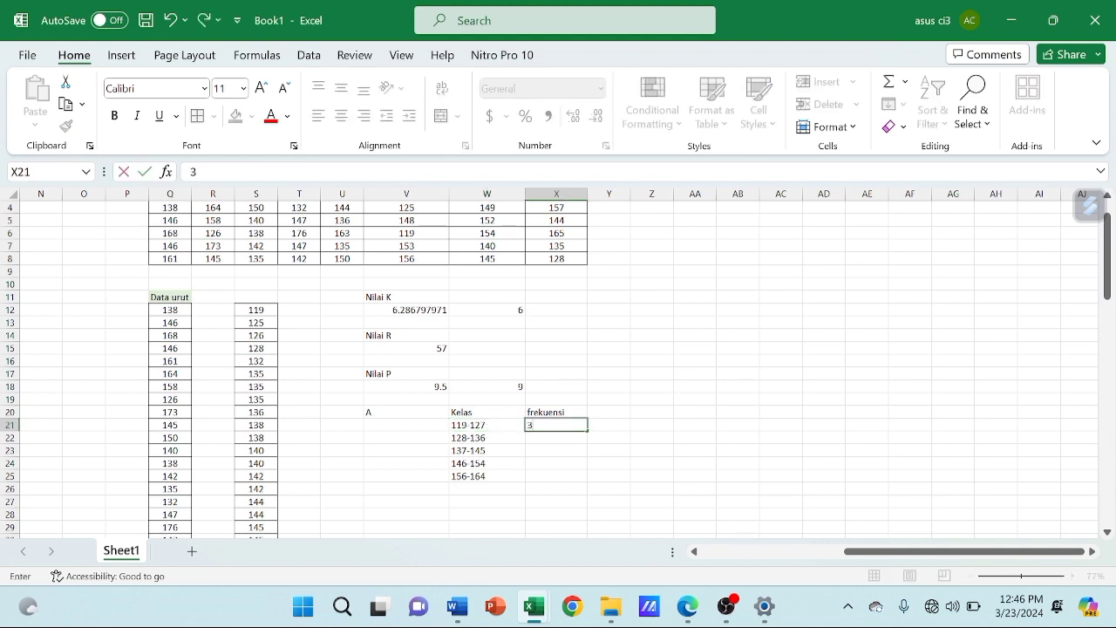
pyautogui.press('Return')
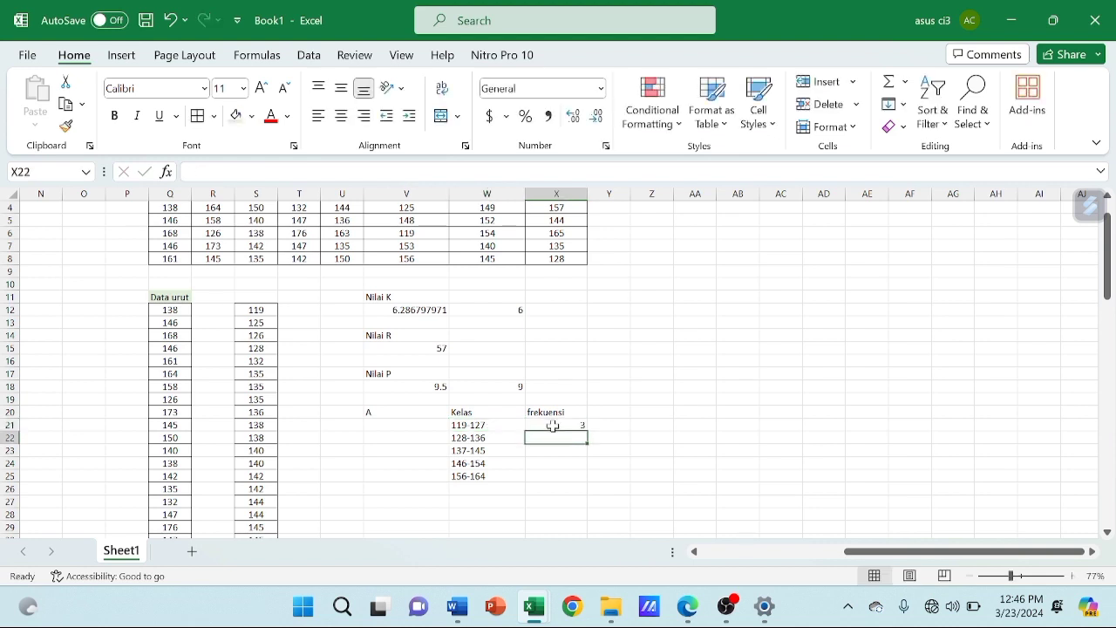
# Count the sorted values belonging to class 128-136 and enter the frequency 6 in X22
pyautogui.click(474, 437)
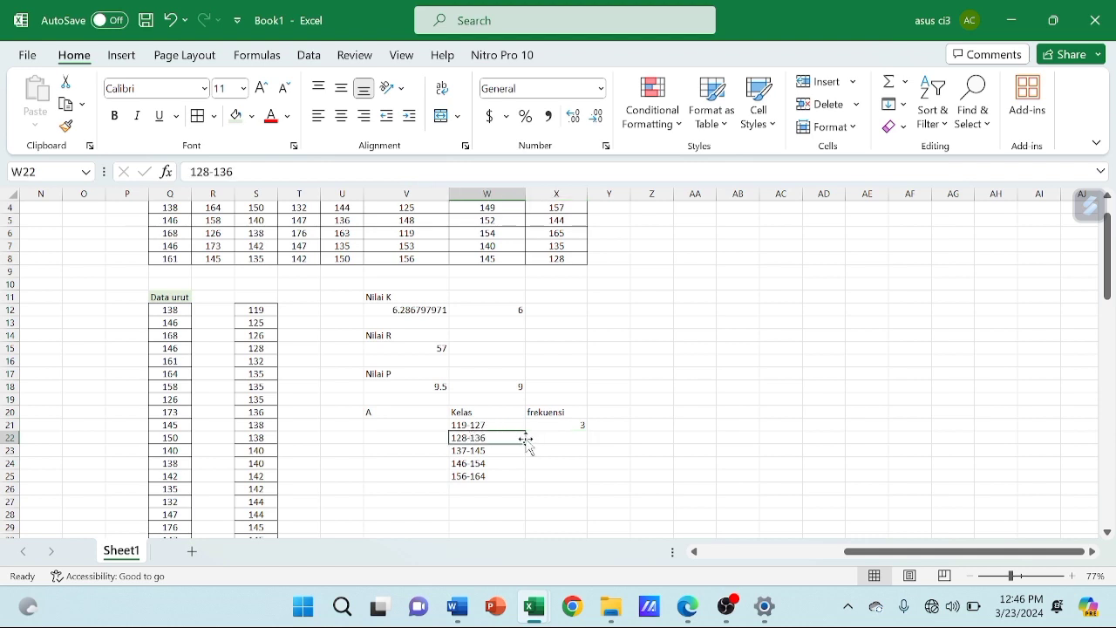
pyautogui.click(565, 436)
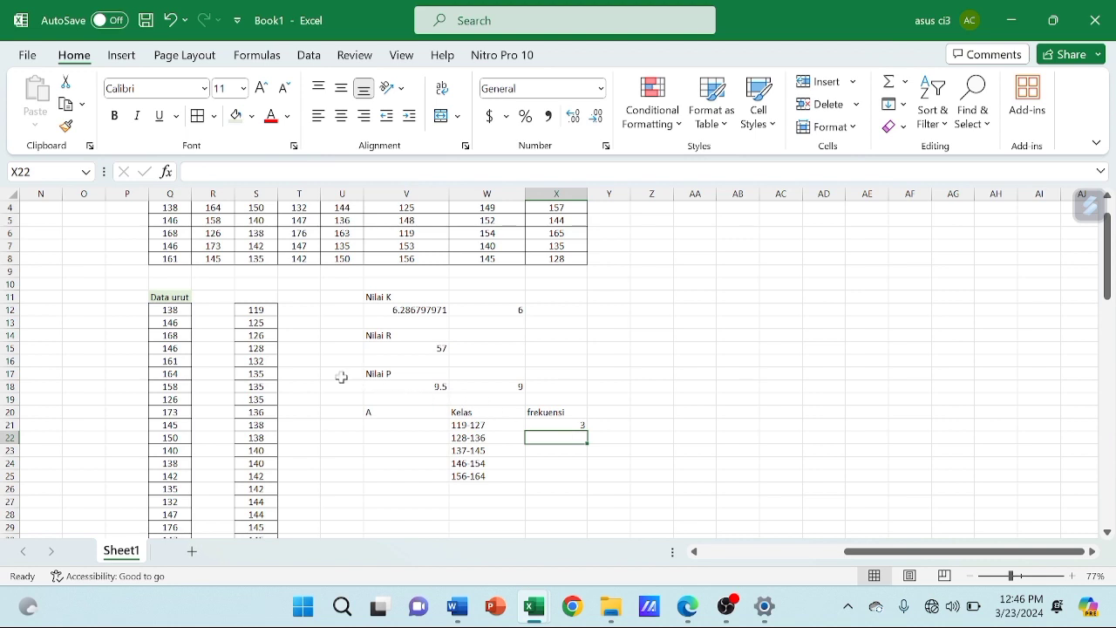
pyautogui.click(266, 349)
pyautogui.press('Down')
pyautogui.press('Down')
pyautogui.press('Down')
pyautogui.press('Down')
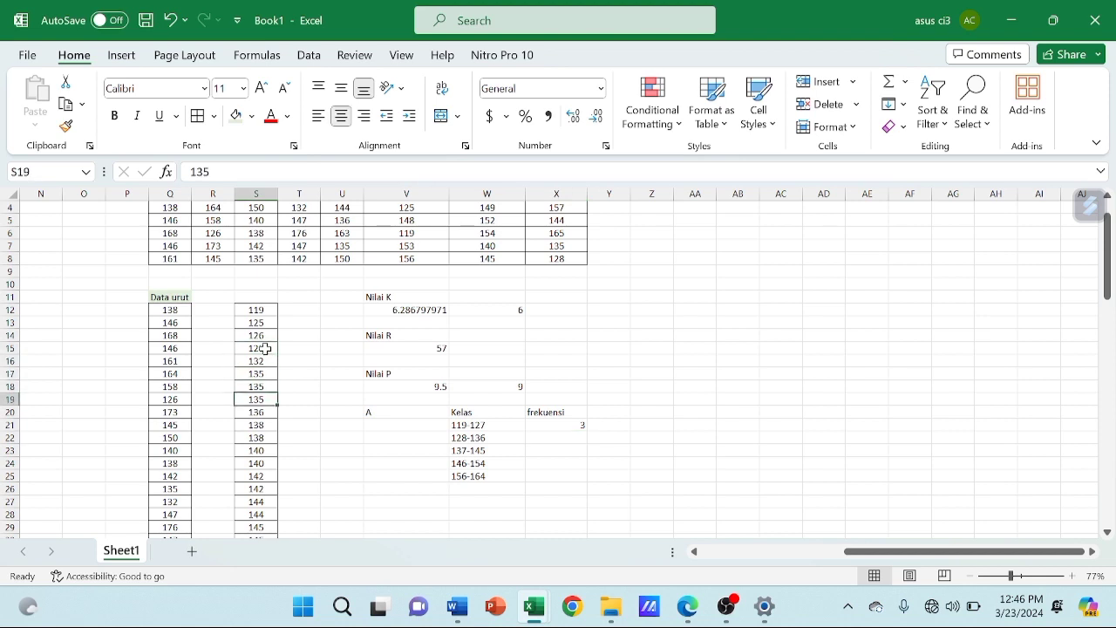
pyautogui.press('Down')
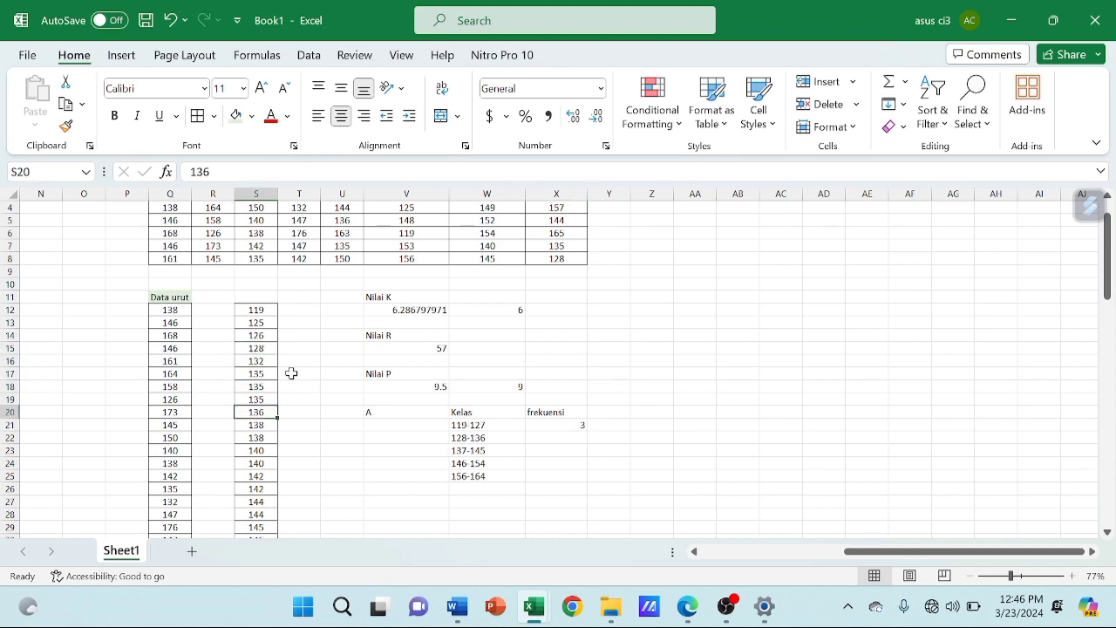
pyautogui.click(561, 434)
pyautogui.write('6')
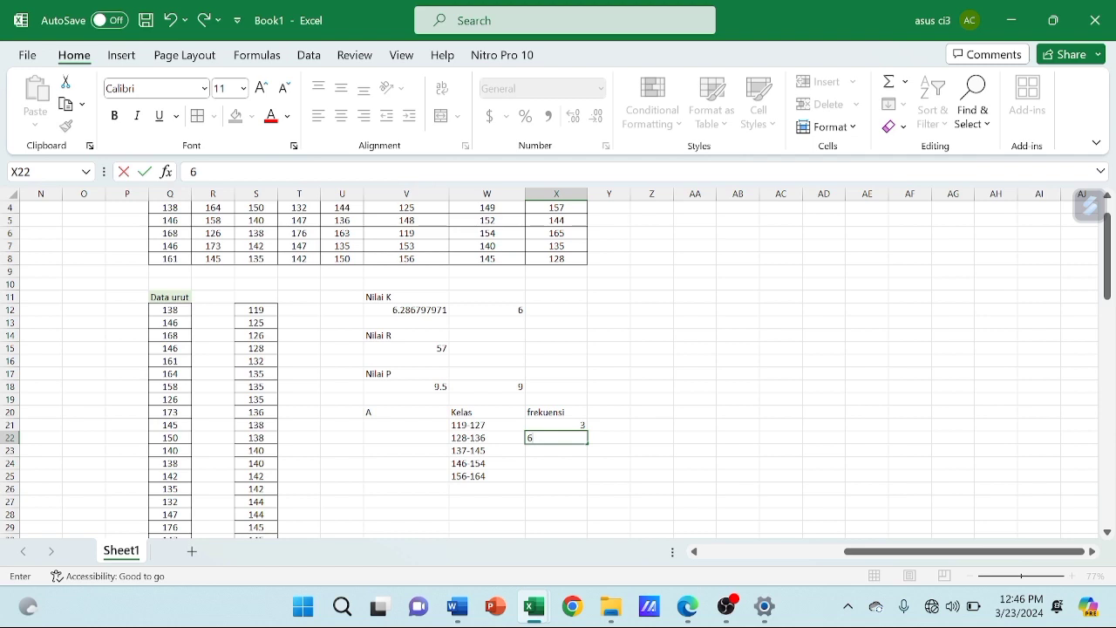
pyautogui.press('Return')
# Count the sorted values belonging to class 137-145 and enter the frequency 10 in X23
pyautogui.press('Left')
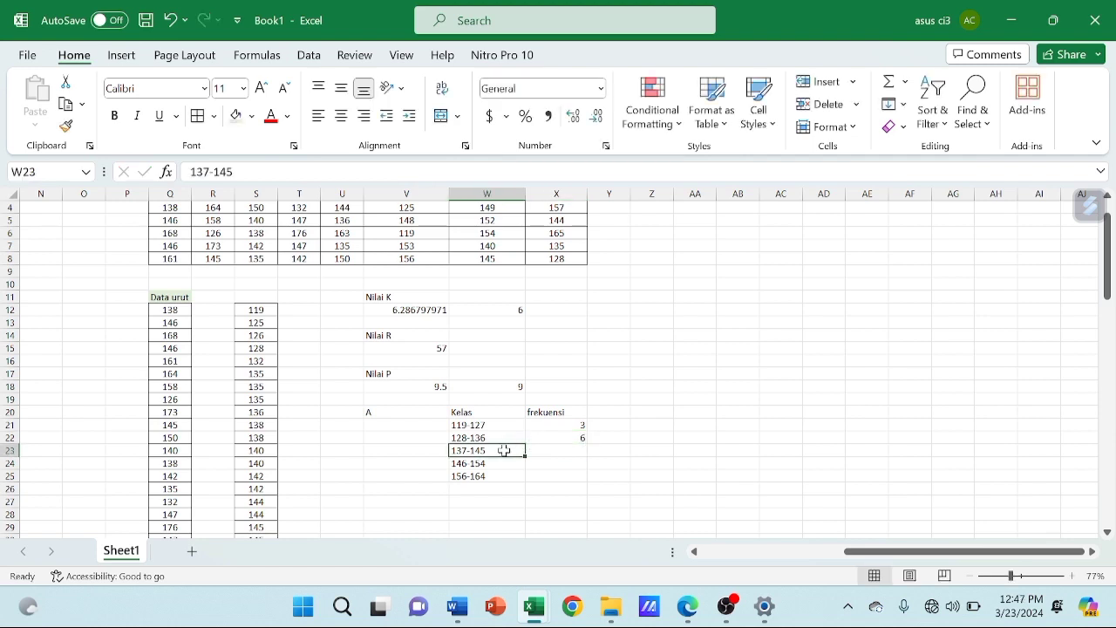
pyautogui.scroll(-1, 251, 408)
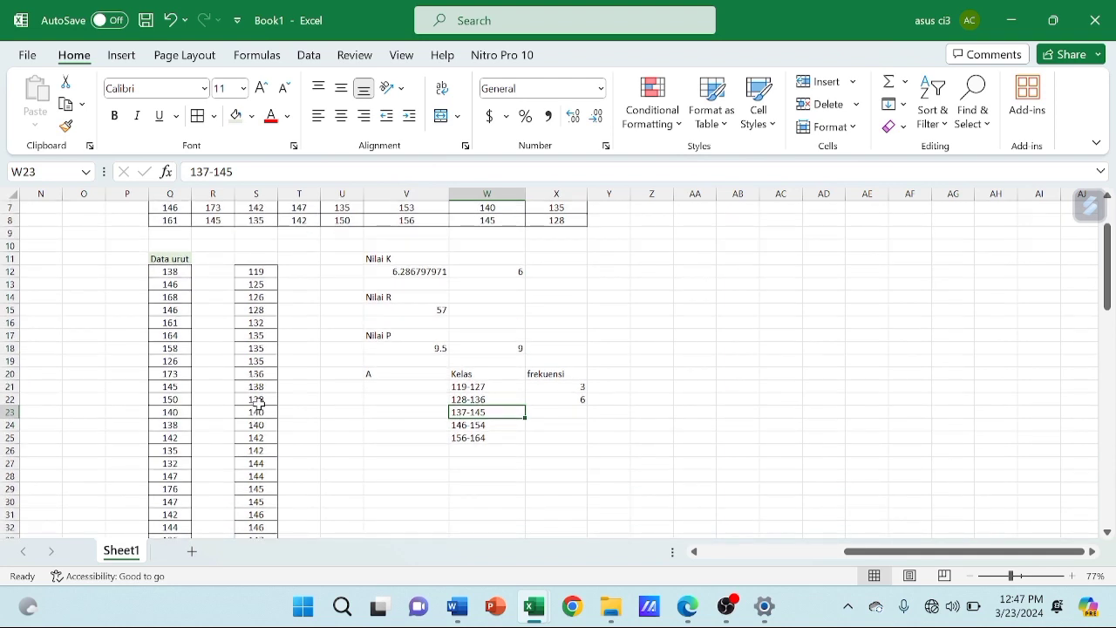
pyautogui.click(258, 389)
pyautogui.press('Down')
pyautogui.press('Down')
pyautogui.press('Down')
pyautogui.press('Down')
pyautogui.press('Down')
pyautogui.press('Down')
pyautogui.press('Down')
pyautogui.press('Down')
pyautogui.press('Down')
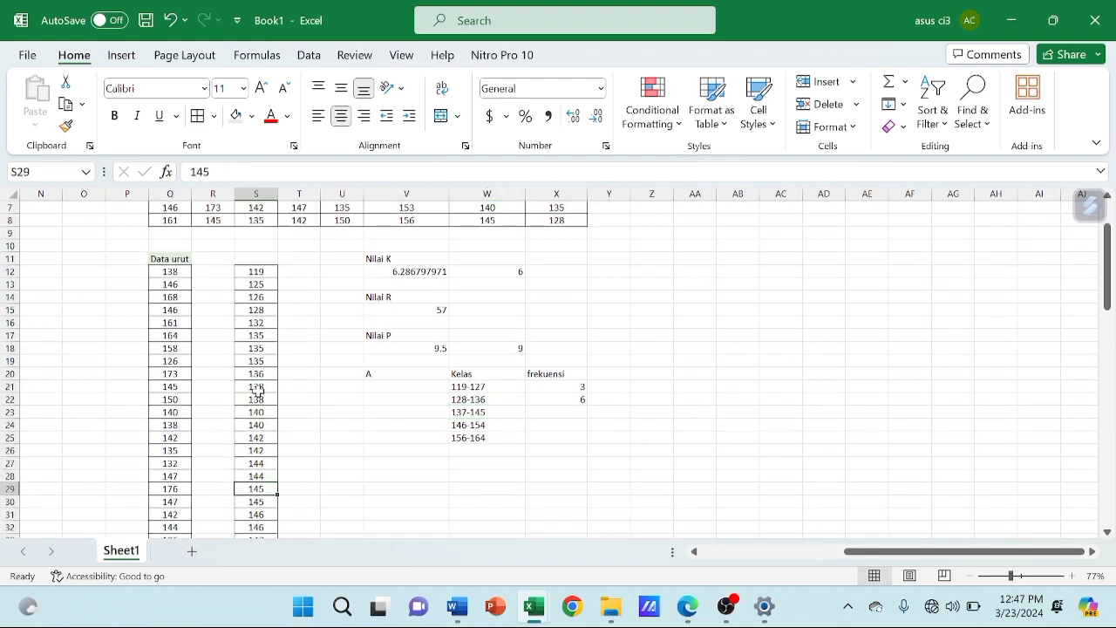
pyautogui.click(545, 411)
pyautogui.write('10')
# Count the sorted values belonging to class 146-154 and enter the frequency 11 in X24
pyautogui.scroll(-5, 265, 456)
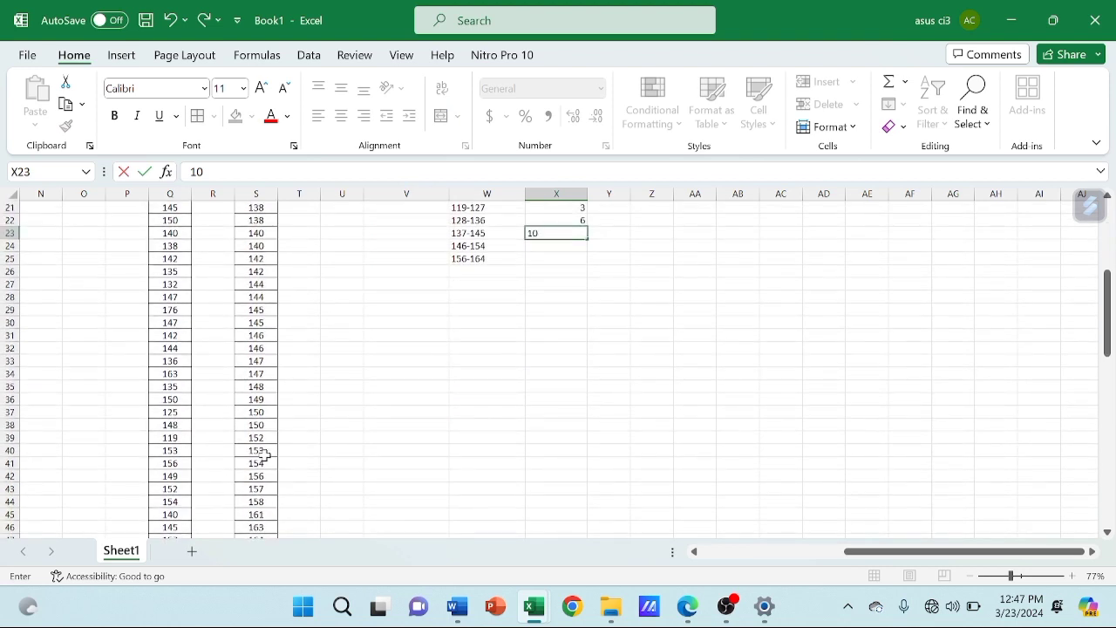
pyautogui.click(266, 329)
pyautogui.press('Down')
pyautogui.press('Down')
pyautogui.press('Down')
pyautogui.press('Down')
pyautogui.press('Down')
pyautogui.press('Down')
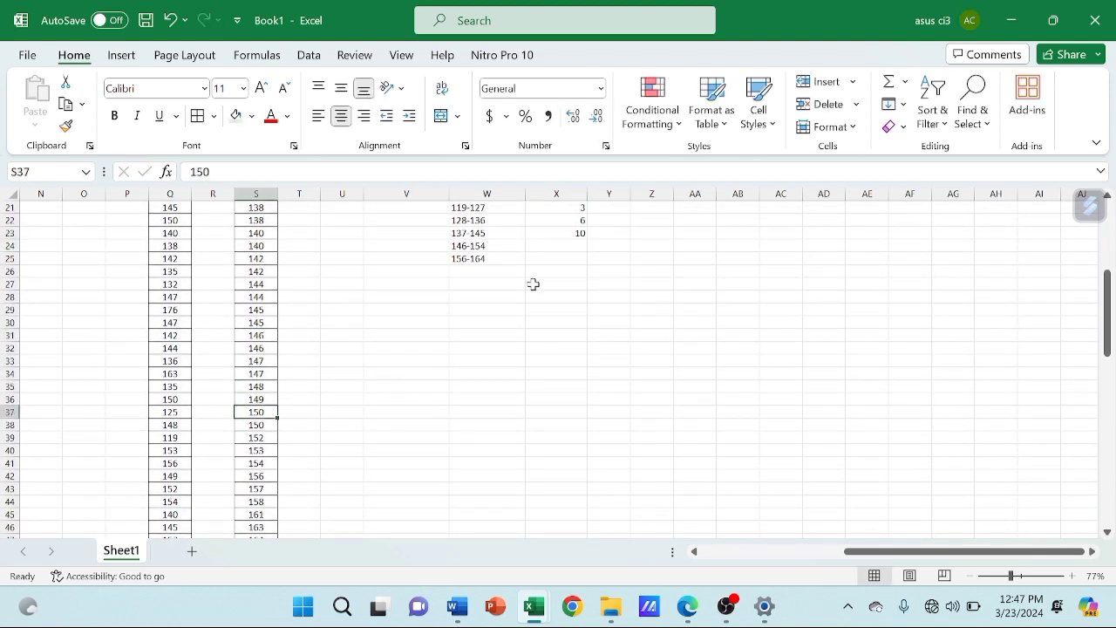
pyautogui.click(558, 248)
pyautogui.write('11')
pyautogui.press('Return')
# Count the sorted values belonging to class 156-164 and enter the frequency 6 in X25
pyautogui.click(252, 472)
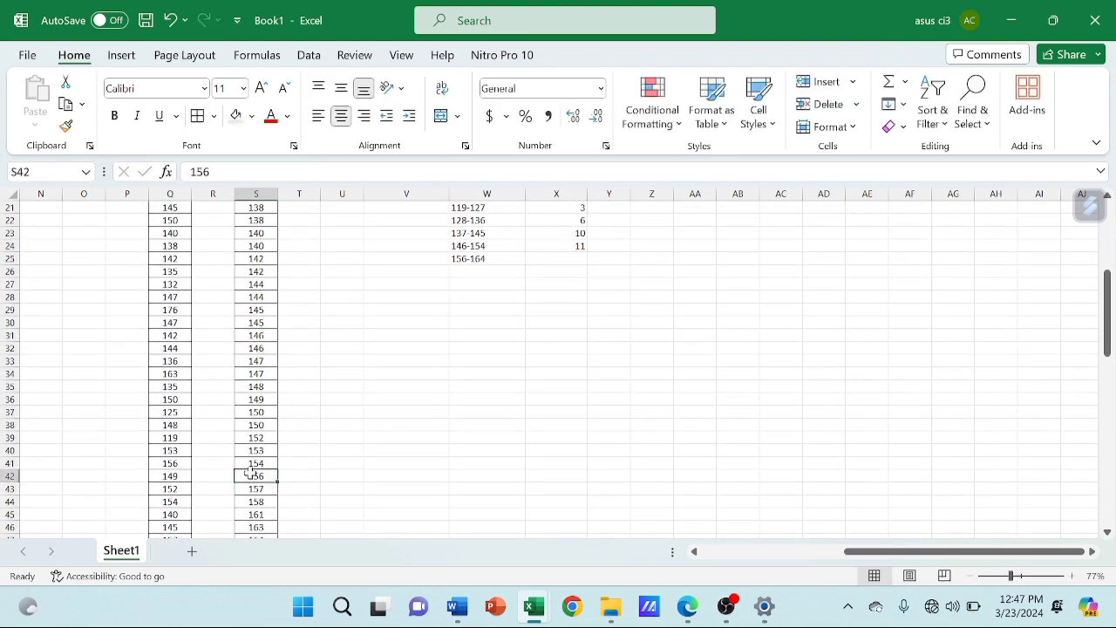
pyautogui.press('Down')
pyautogui.press('Down')
pyautogui.press('Down')
pyautogui.press('Down')
pyautogui.press('Down')
pyautogui.press('Down')
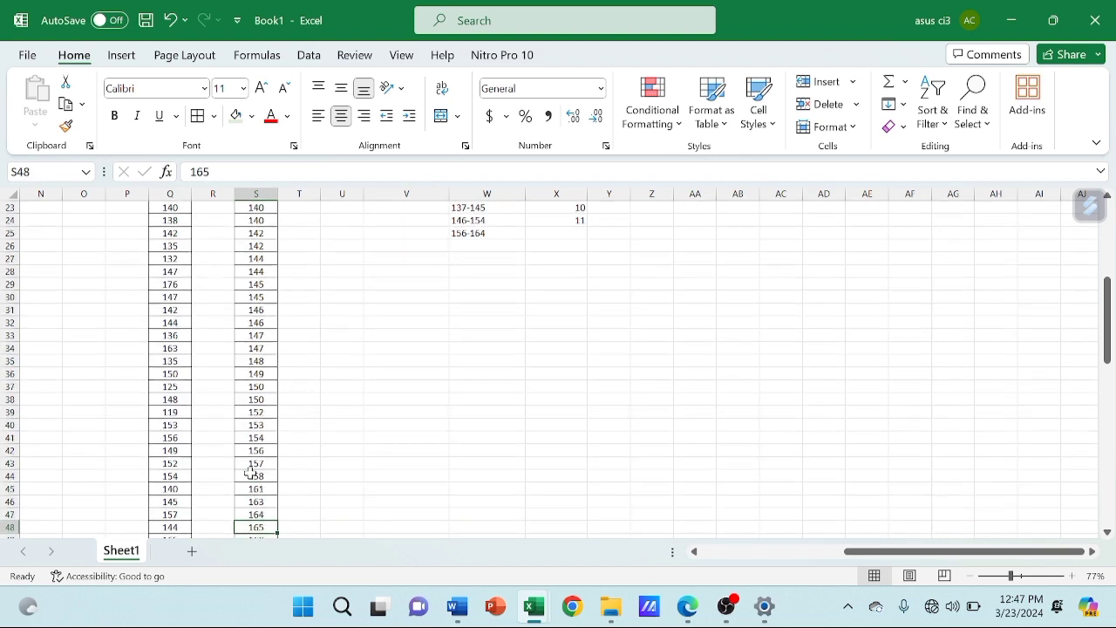
pyautogui.click(551, 233)
pyautogui.write('6')
# Correct the last class interval in W25 to 155-163 and clear its frequency in X25
pyautogui.click(505, 235)
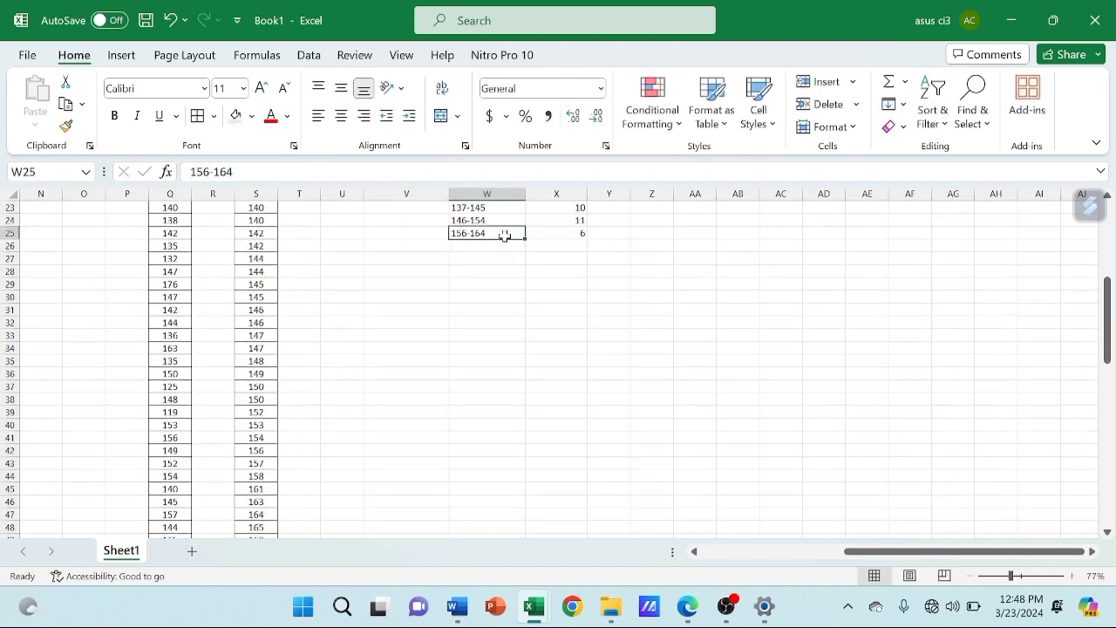
pyautogui.scroll(5, 505, 234)
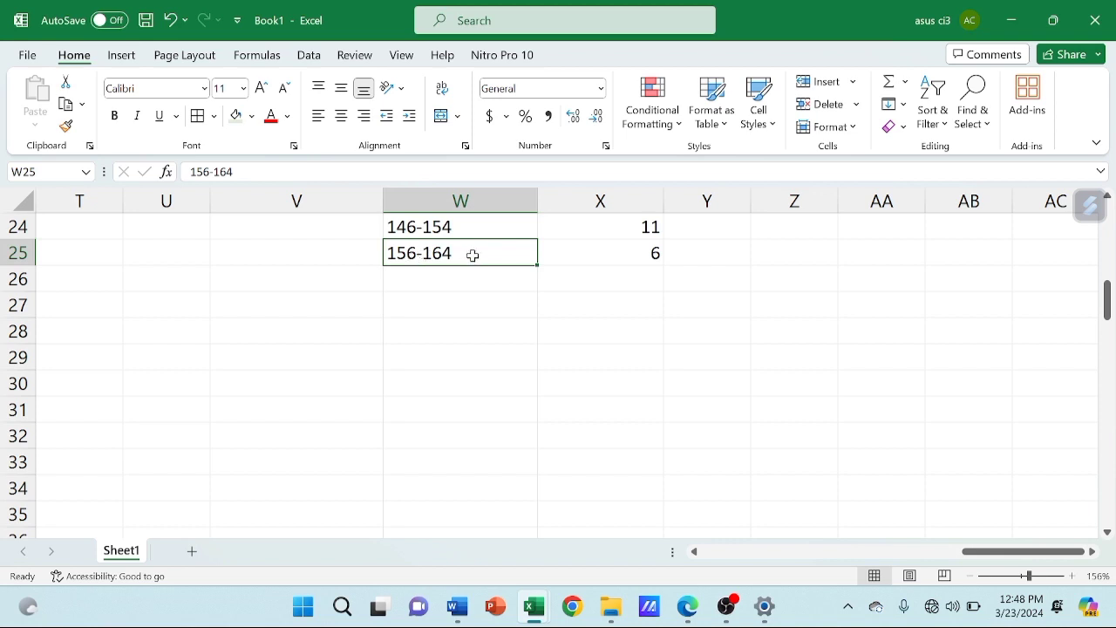
pyautogui.press('F2')
pyautogui.press('Left')
pyautogui.press('Left')
pyautogui.press('Left')
pyautogui.press('Left')
pyautogui.press('BackSpace')
pyautogui.write('5')
pyautogui.press('End')
pyautogui.press('BackSpace')
pyautogui.write('3')
pyautogui.click(568, 257)
pyautogui.press('BackSpace')
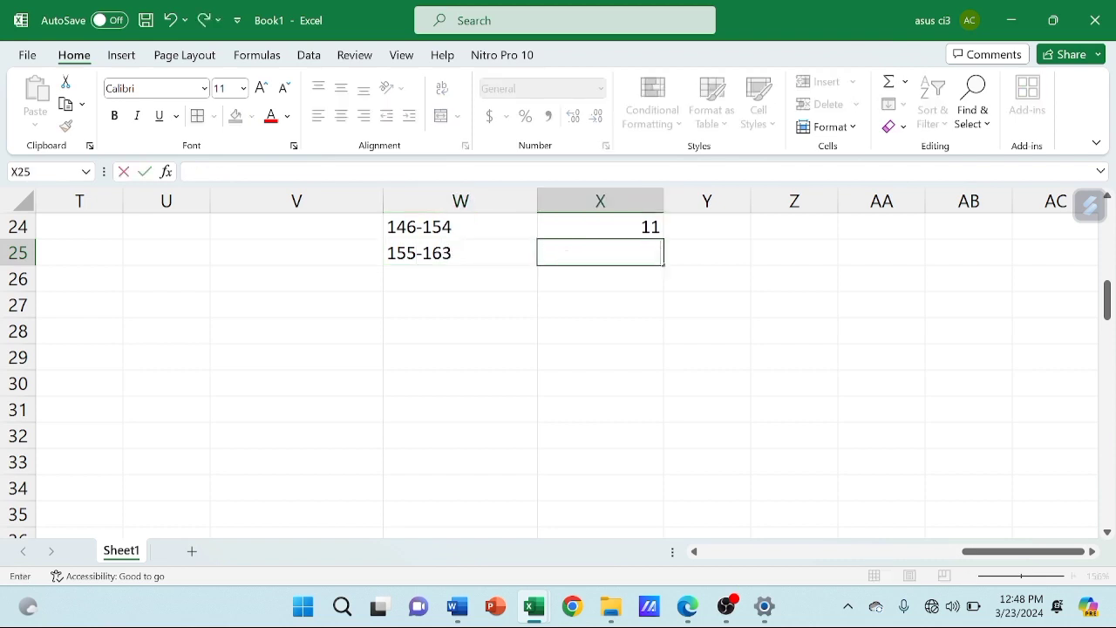
pyautogui.click(289, 358)
# Count the sorted values belonging to class 155-163 and enter the frequency 5 in X25
pyautogui.scroll(-5, 288, 358)
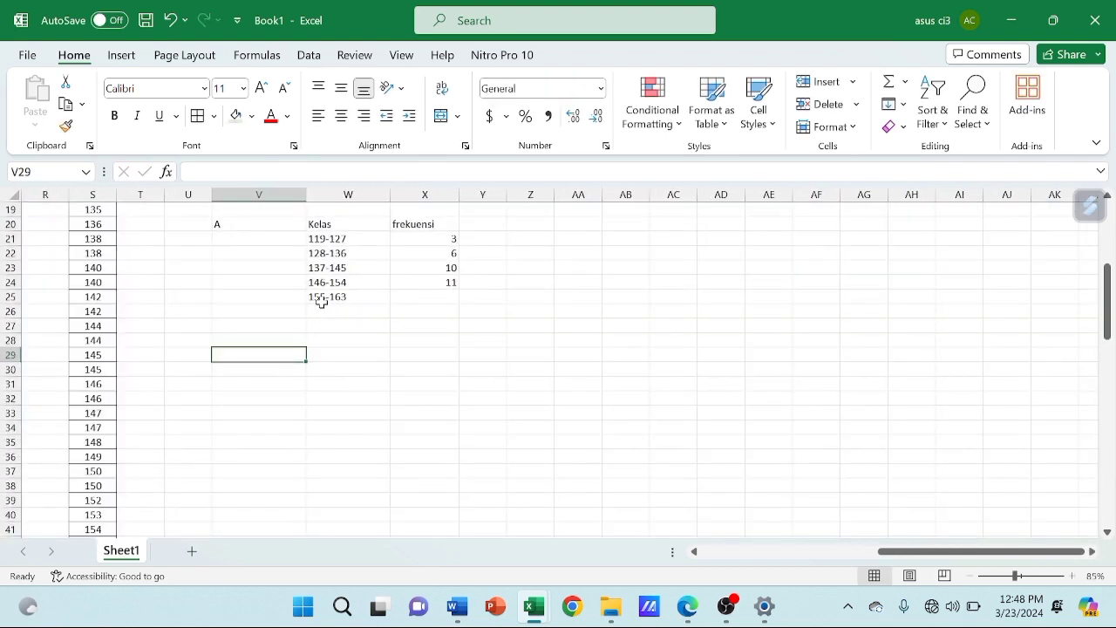
pyautogui.scroll(-2, 171, 387)
pyautogui.hscroll(-1, 171, 387)
pyautogui.scroll(1, 171, 388)
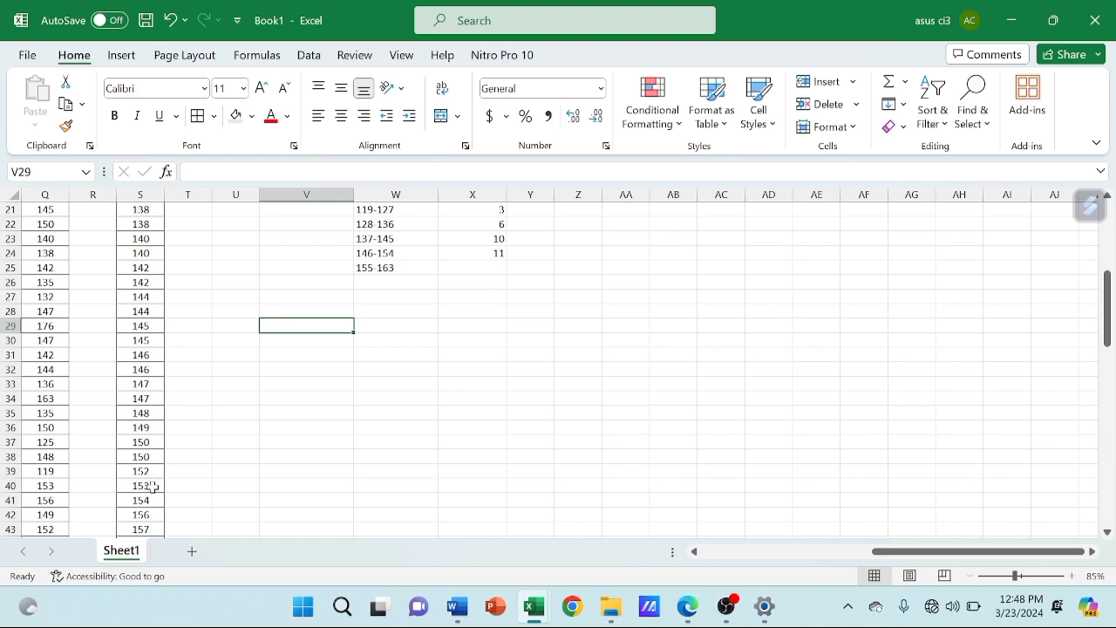
pyautogui.scroll(-2, 150, 483)
pyautogui.click(139, 428)
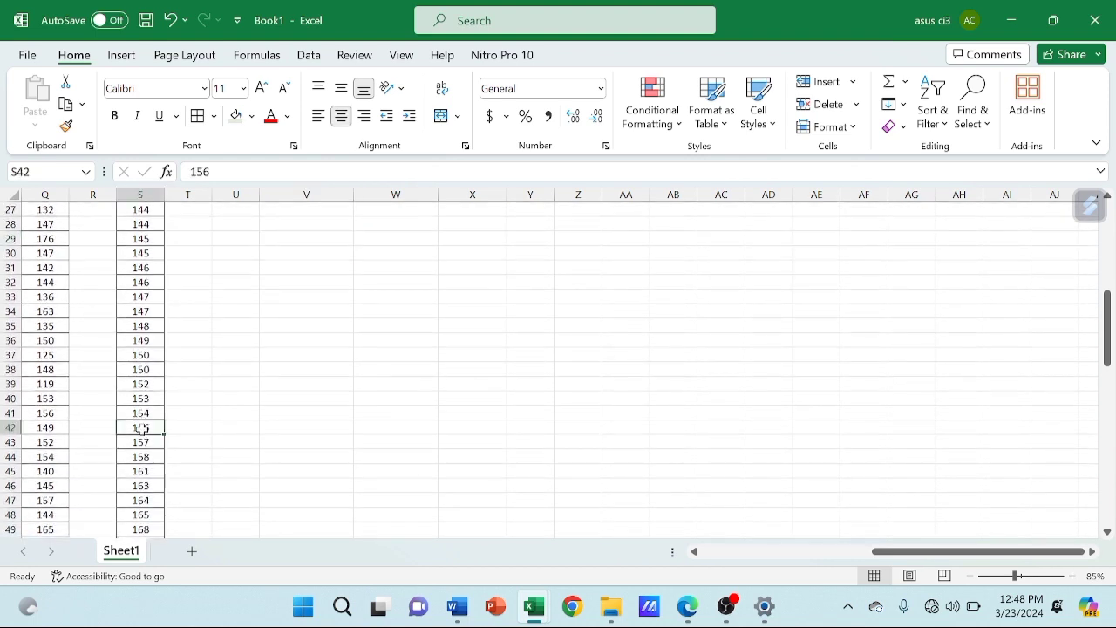
pyautogui.press('Down')
pyautogui.press('Down')
pyautogui.press('Down')
pyautogui.press('Down')
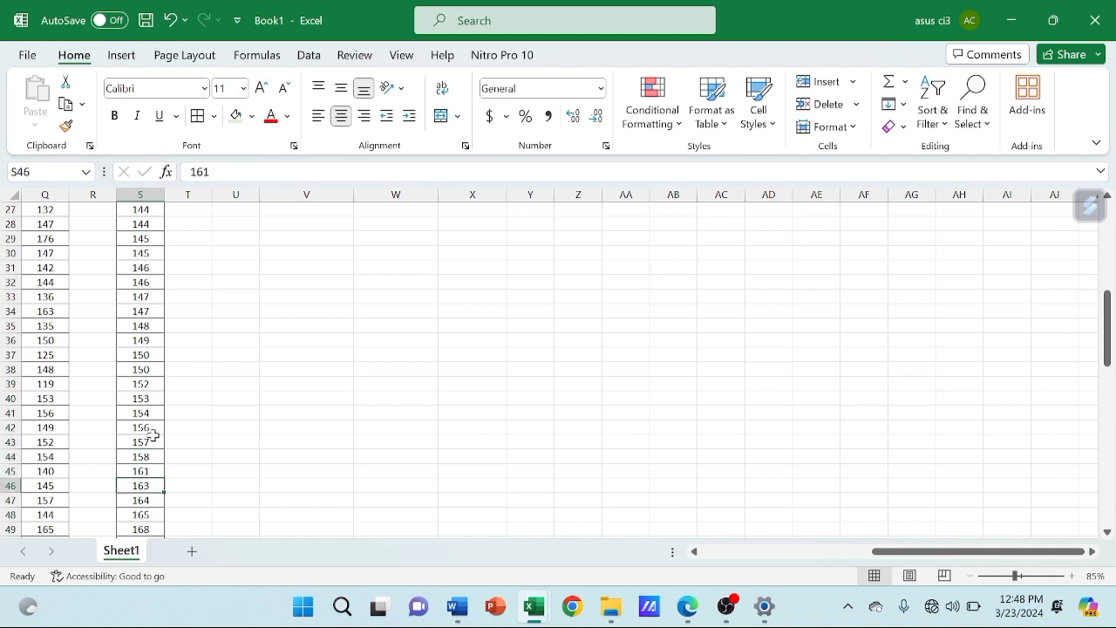
pyautogui.scroll(4, 153, 434)
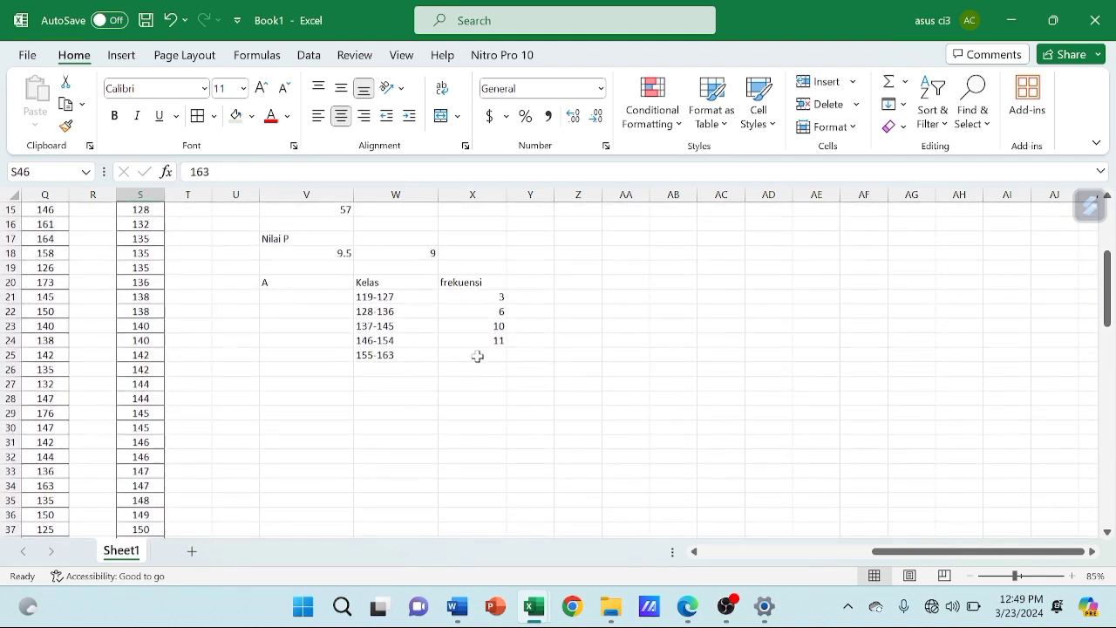
pyautogui.click(477, 356)
pyautogui.write('5')
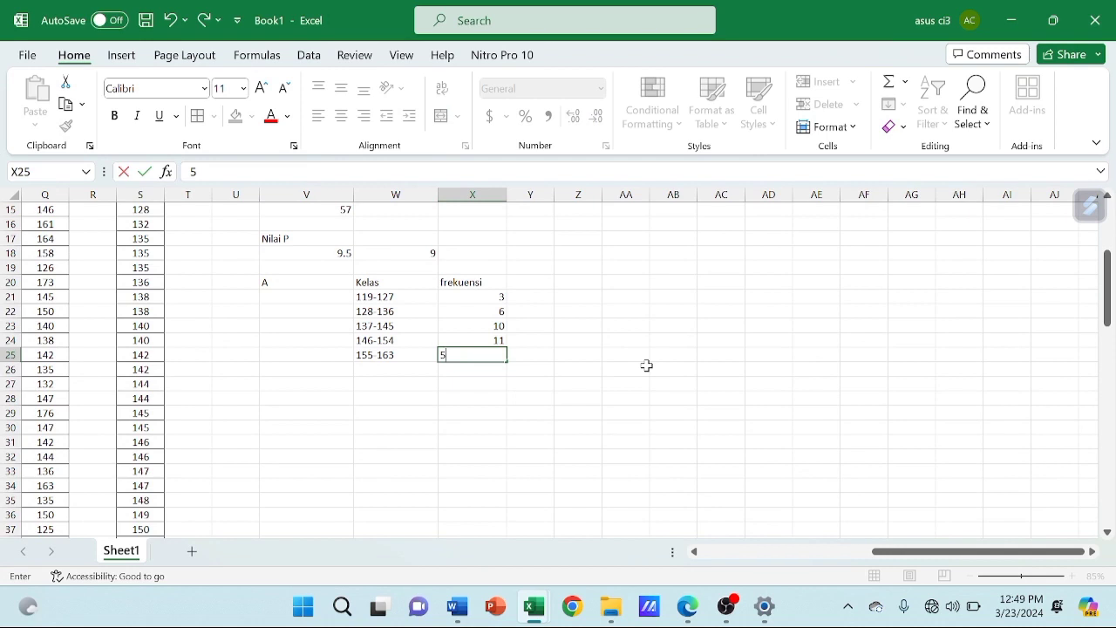
# Apply all borders to the Kelas and frekuensi table in W20:X25
pyautogui.moveTo(399, 284); pyautogui.dragTo(504, 355)
pyautogui.click(199, 116)
pyautogui.click(358, 461)
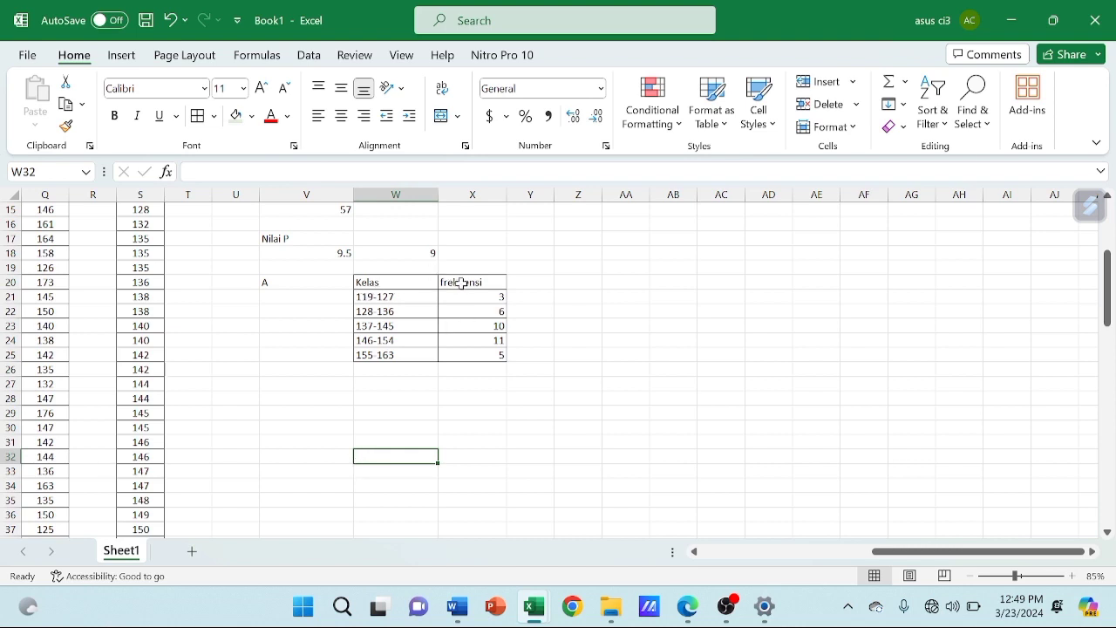
# Enter the label B in V27, consulting question 2b in the Bab 2 - StatPro PDF in Edge and the source values in Q4:X8 in Excel
pyautogui.click(302, 382)
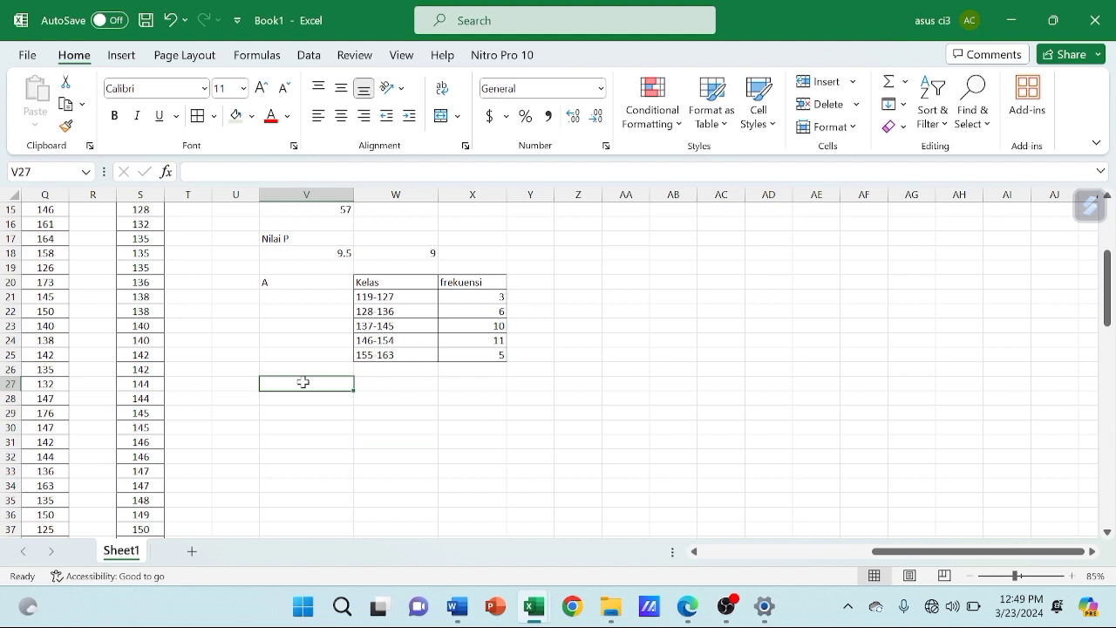
pyautogui.write('B')
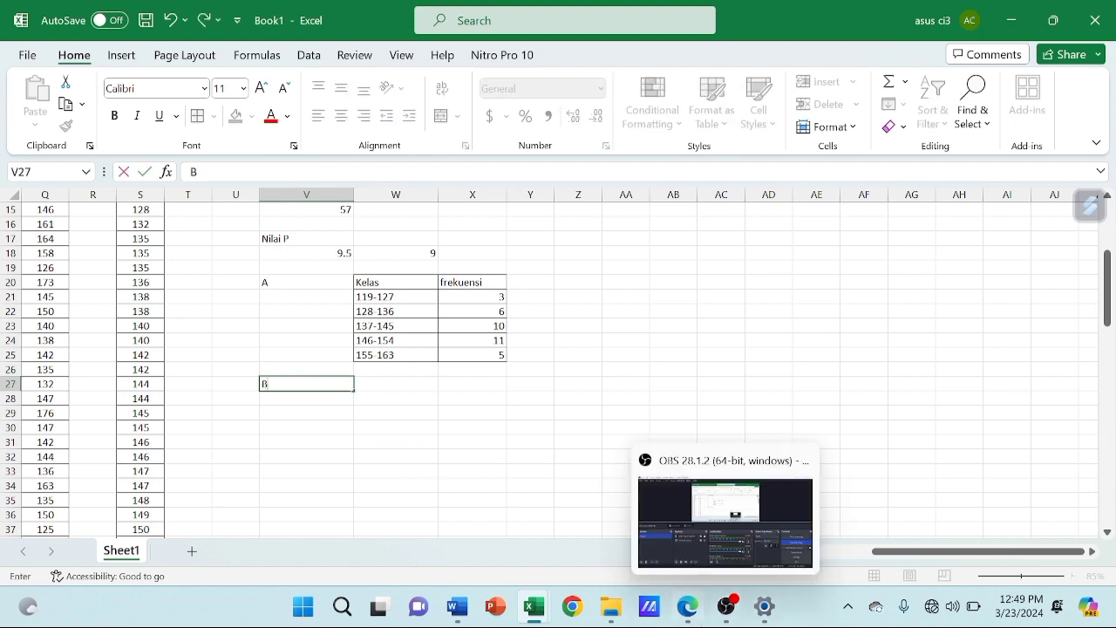
pyautogui.click(698, 543)
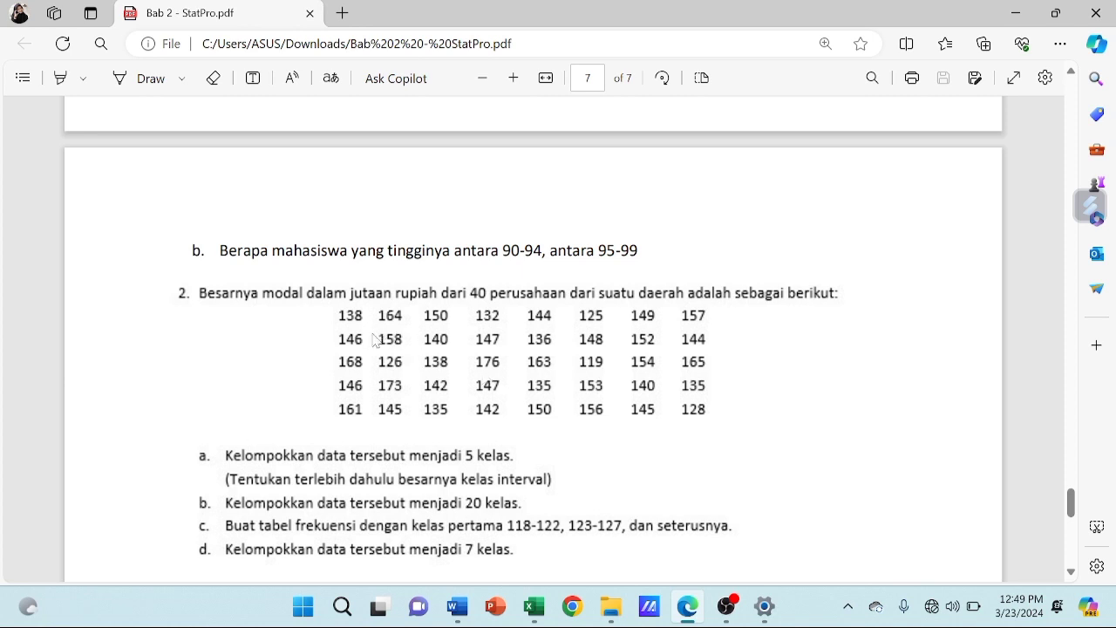
pyautogui.moveTo(537, 610)
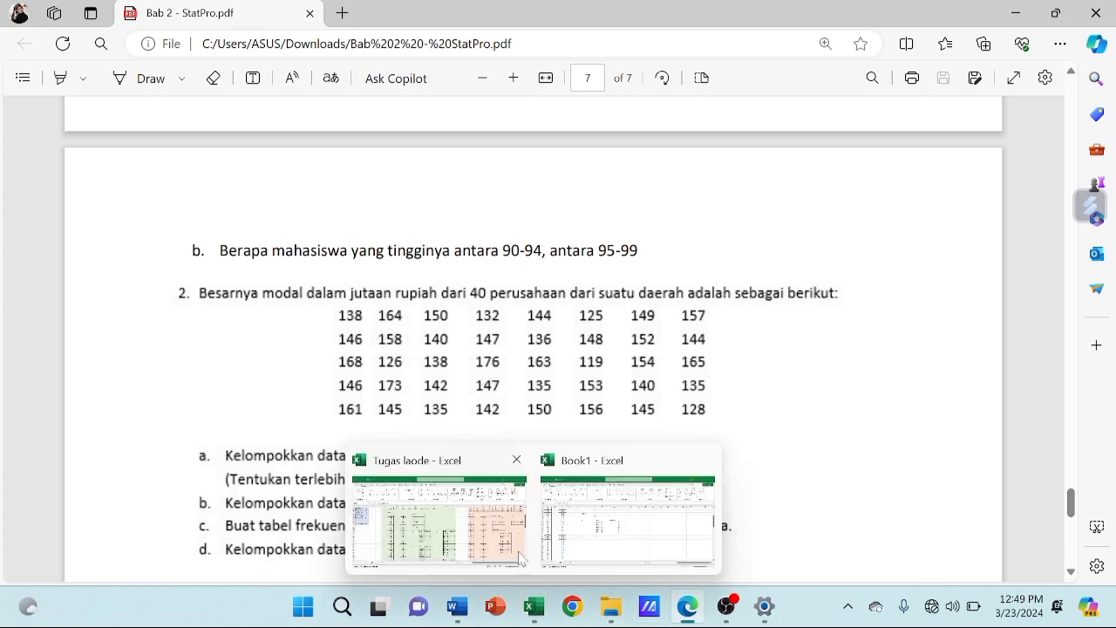
pyautogui.click(579, 538)
pyautogui.scroll(2, 395, 244)
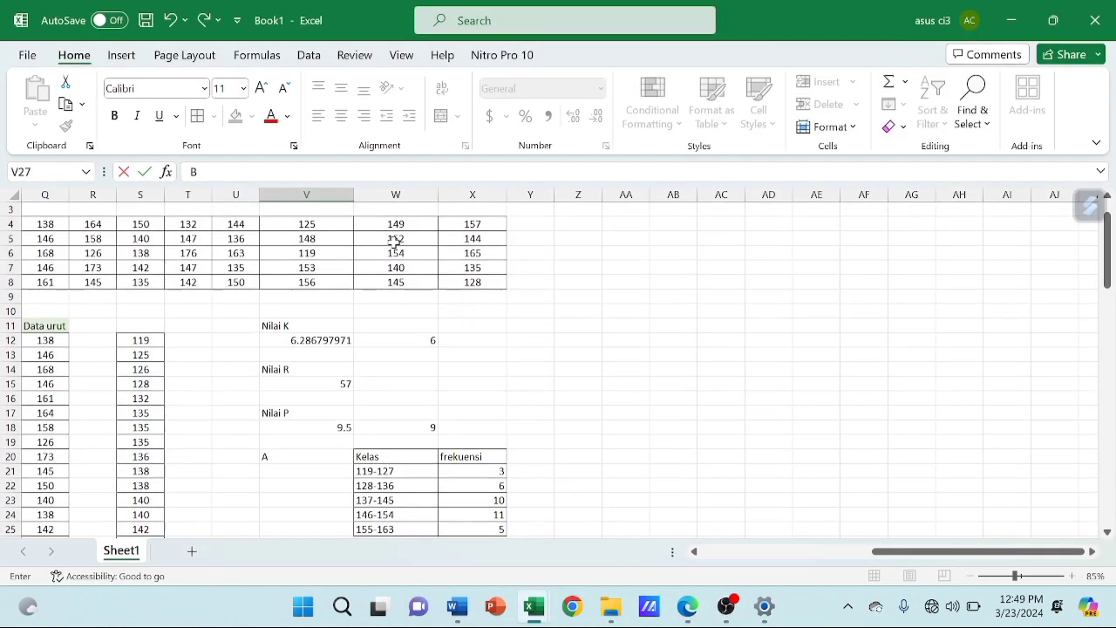
pyautogui.hscroll(-2, 336, 235)
pyautogui.moveTo(181, 248); pyautogui.dragTo(637, 310)
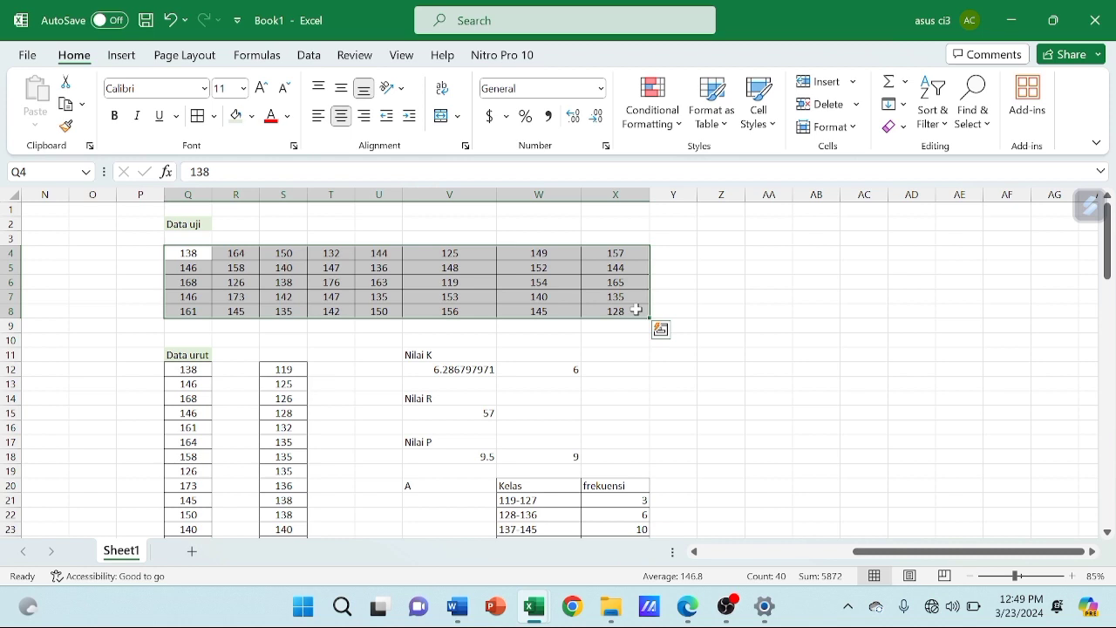
pyautogui.scroll(-4, 637, 309)
# Enter the headers kelas in W27 and frekuensi in X27 for table B
pyautogui.click(530, 415)
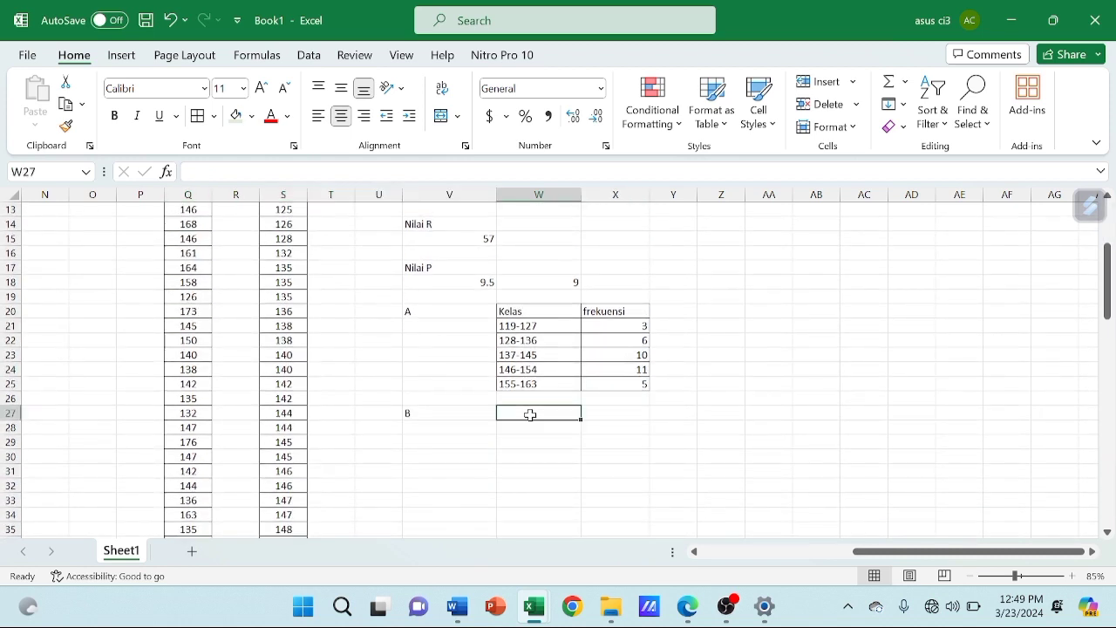
pyautogui.write('kelas')
pyautogui.press('Tab')
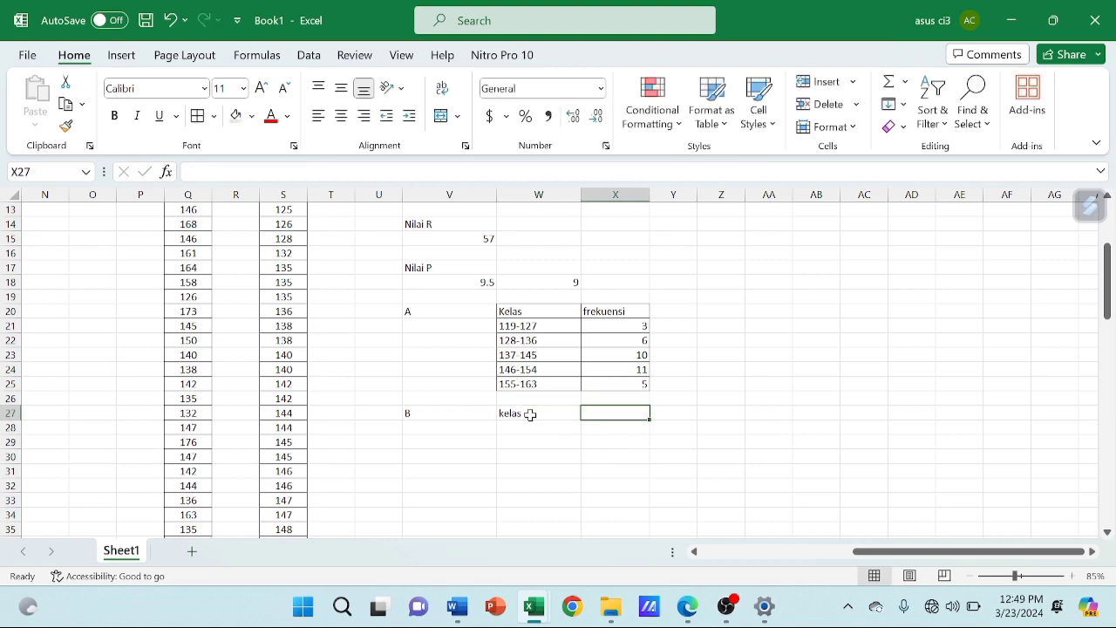
pyautogui.write('frekuensi')
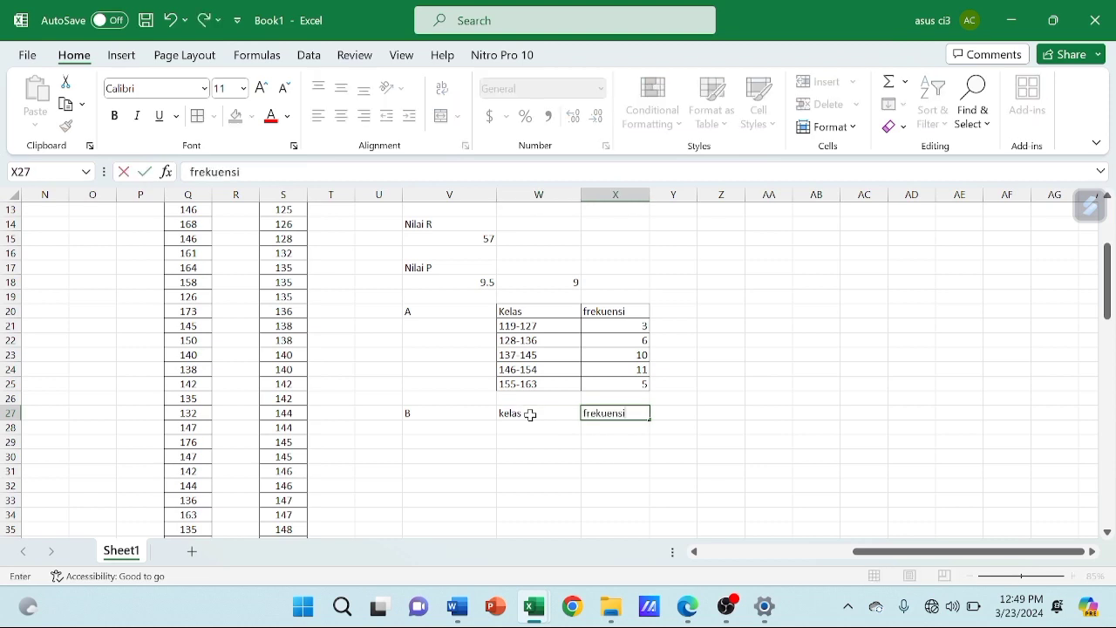
pyautogui.press('Return')
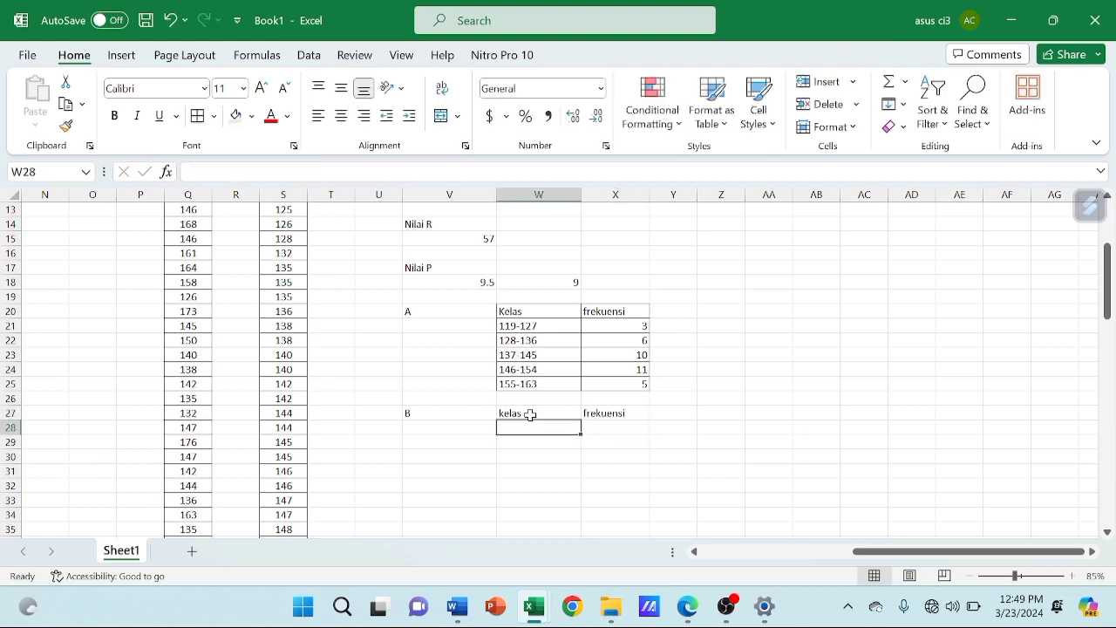
# Enter the first class intervals 119-120, 121-122 and 123-124 in W28:W30
pyautogui.write('119-')
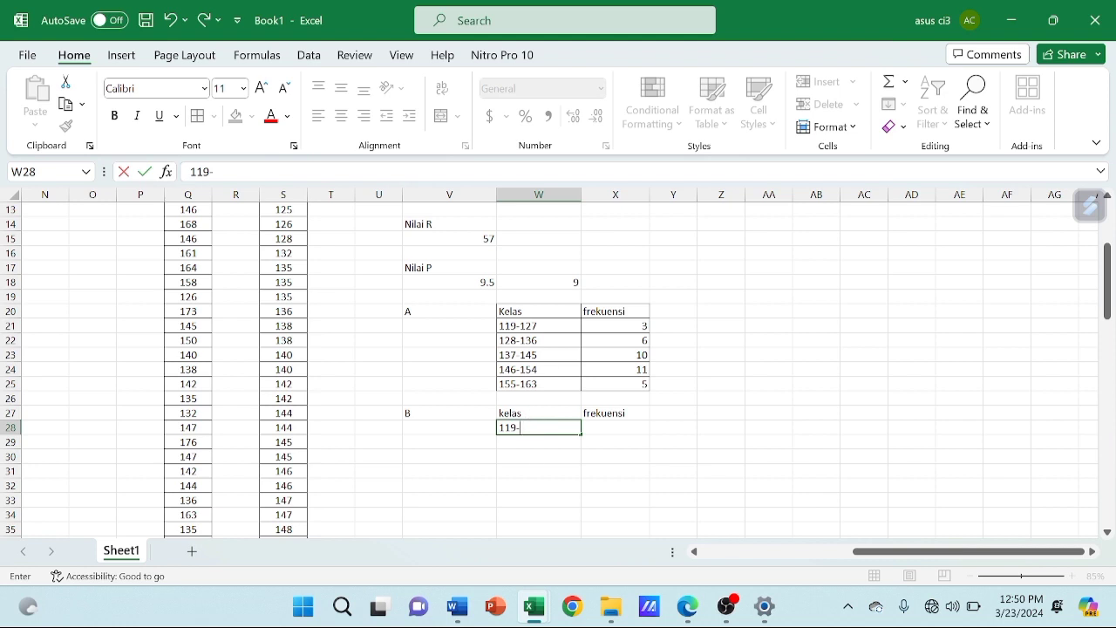
pyautogui.write('120')
pyautogui.press('Return')
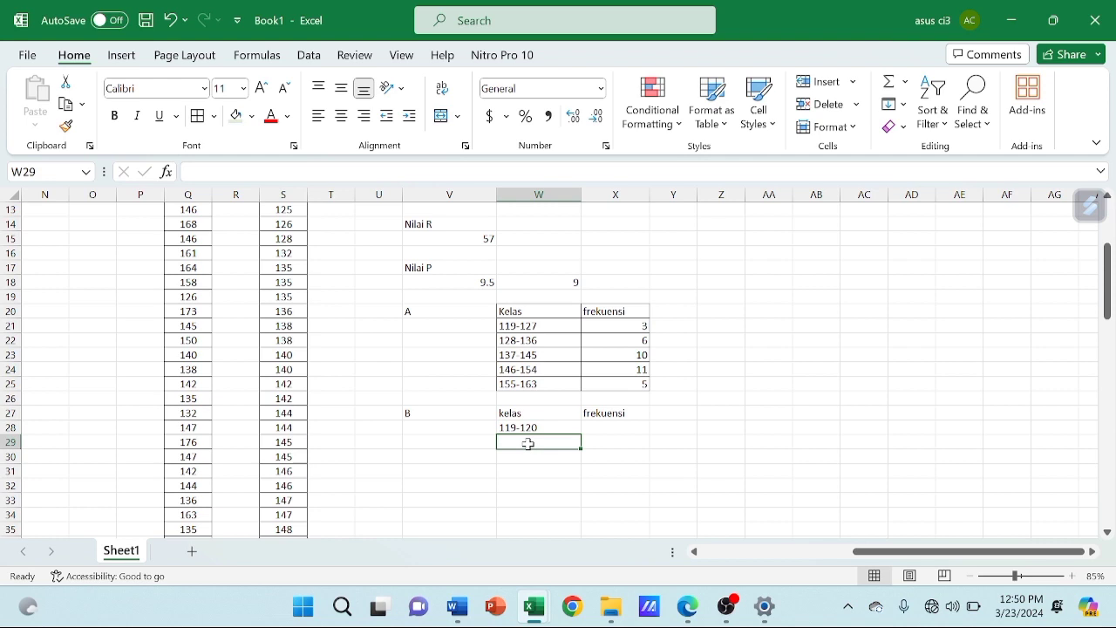
pyautogui.scroll(-2, 528, 444)
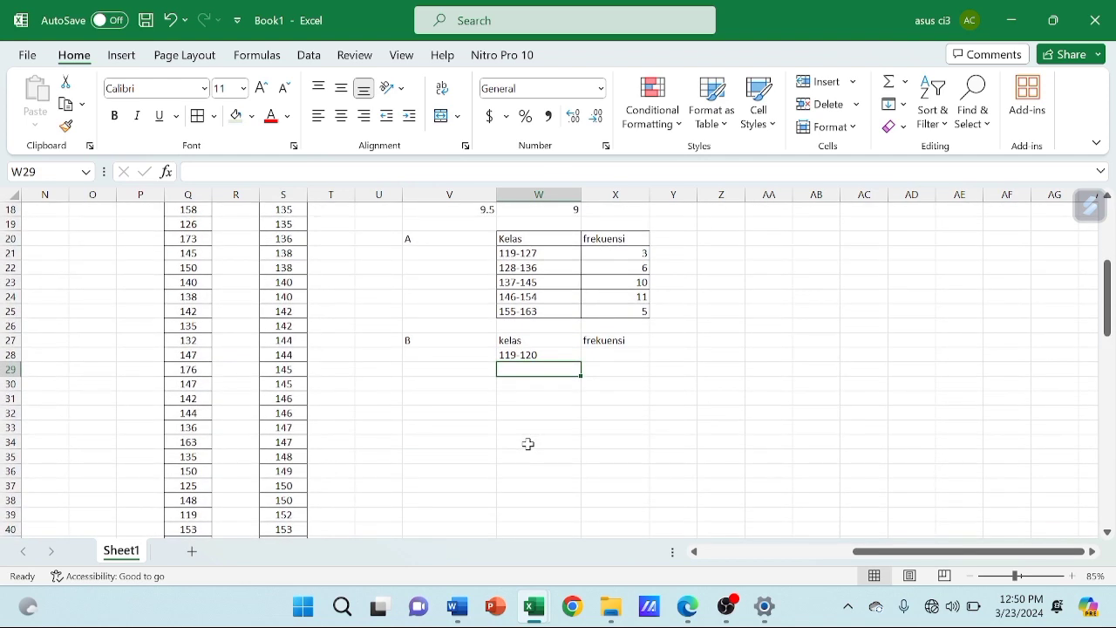
pyautogui.write('12')
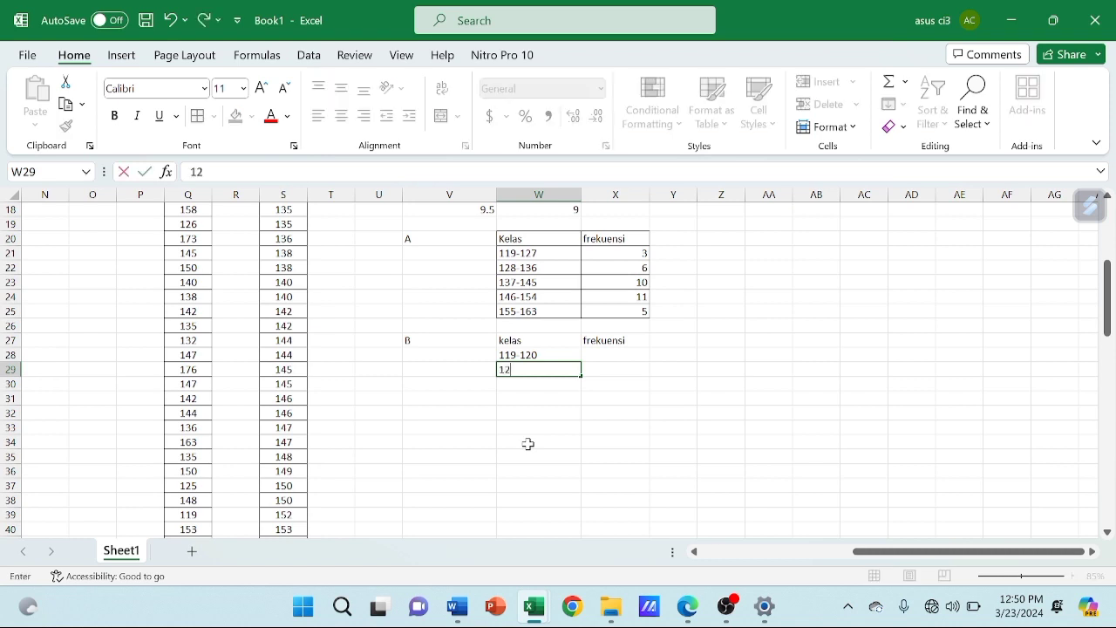
pyautogui.write('1-122')
pyautogui.press('Return')
pyautogui.write('123-124')
pyautogui.press('Return')
# Continue the class intervals in W31:W35 with 125-126, 127-128, 129-130, 131-132 and 133-134
pyautogui.write('125-126')
pyautogui.press('Return')
pyautogui.write('127-128')
pyautogui.press('Return')
pyautogui.write('129-130')
pyautogui.press('Return')
pyautogui.write('131-132')
pyautogui.press('Return')
pyautogui.write('133-134')
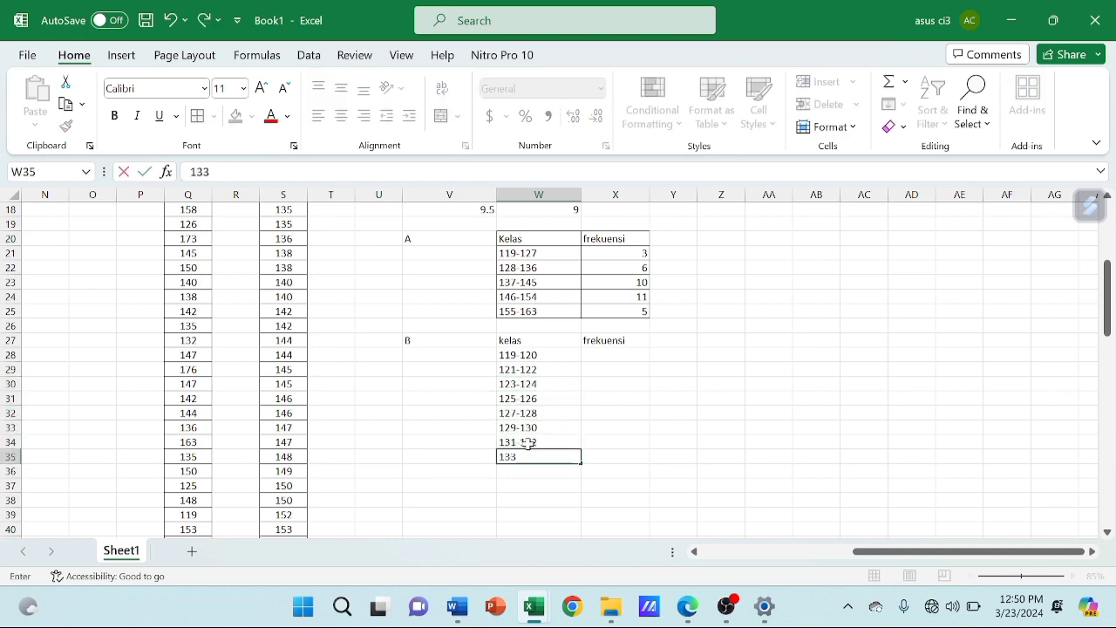
pyautogui.press('Return')
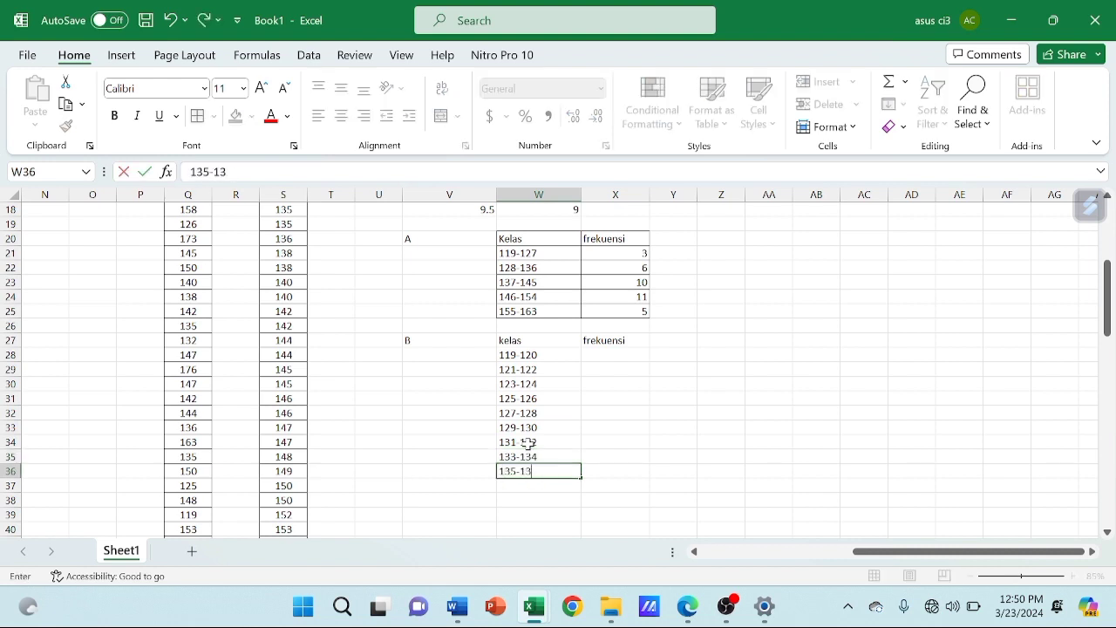
# Fill W36:W40 with the class intervals 135-136, 137-138, 139-140, 141-142 and 143-144
pyautogui.write('6')
pyautogui.press('Return')
pyautogui.write('137-138')
pyautogui.press('Return')
pyautogui.write('139-1')
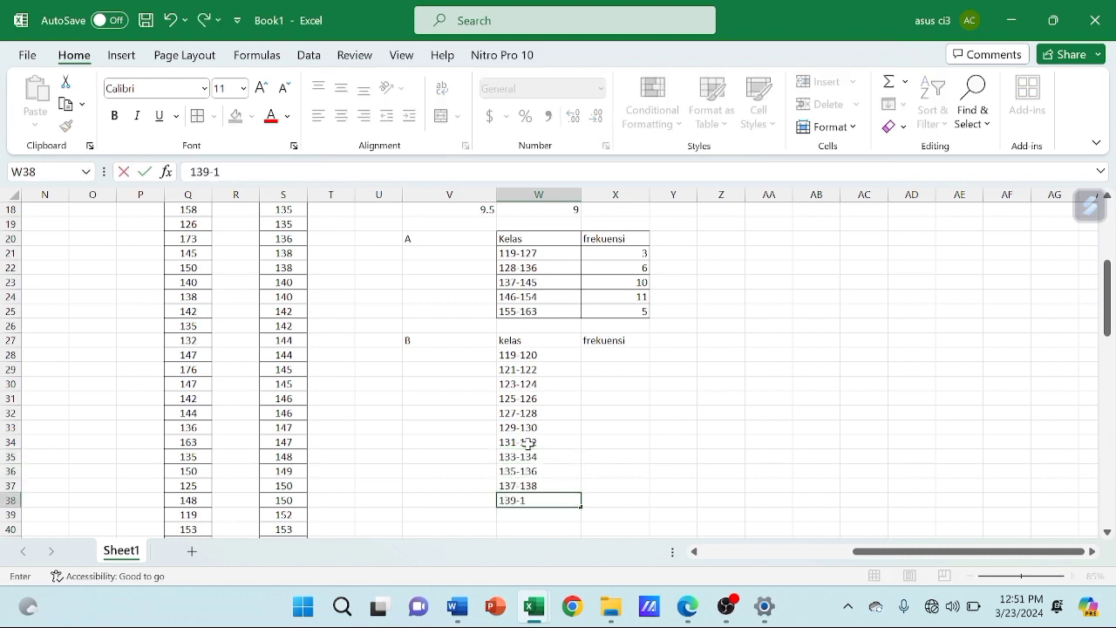
pyautogui.write('40')
pyautogui.press('Return')
pyautogui.write('141')
pyautogui.press('Return')
pyautogui.write('142-')
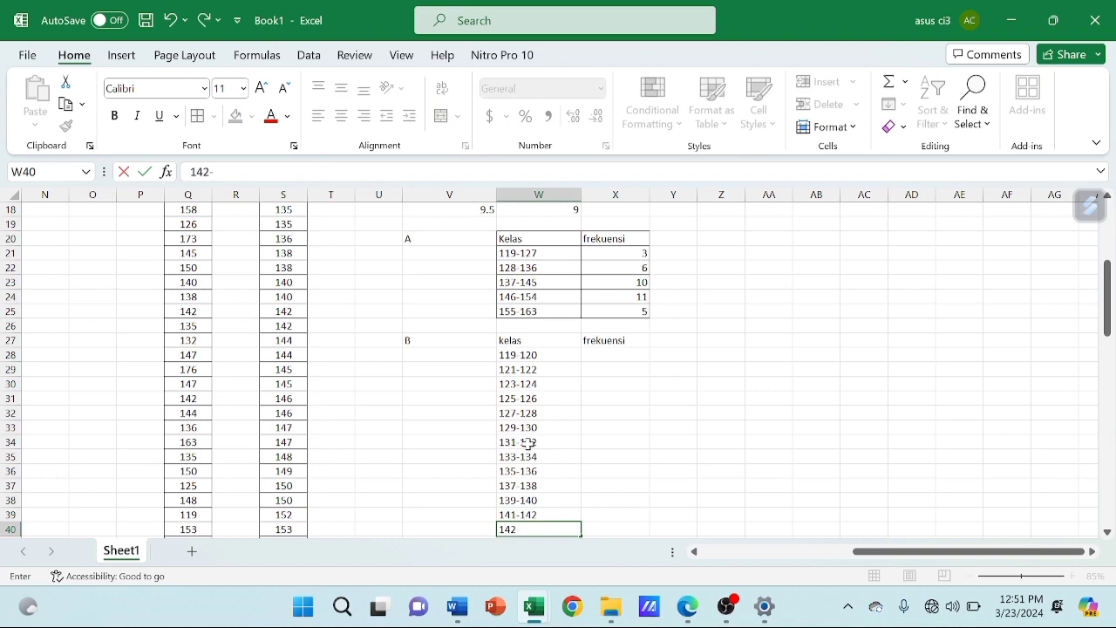
pyautogui.write('144')
pyautogui.press('Return')
# Add the class intervals 145-146, 147-148, 149-150 and 151-152 in W41:W44
pyautogui.write('145')
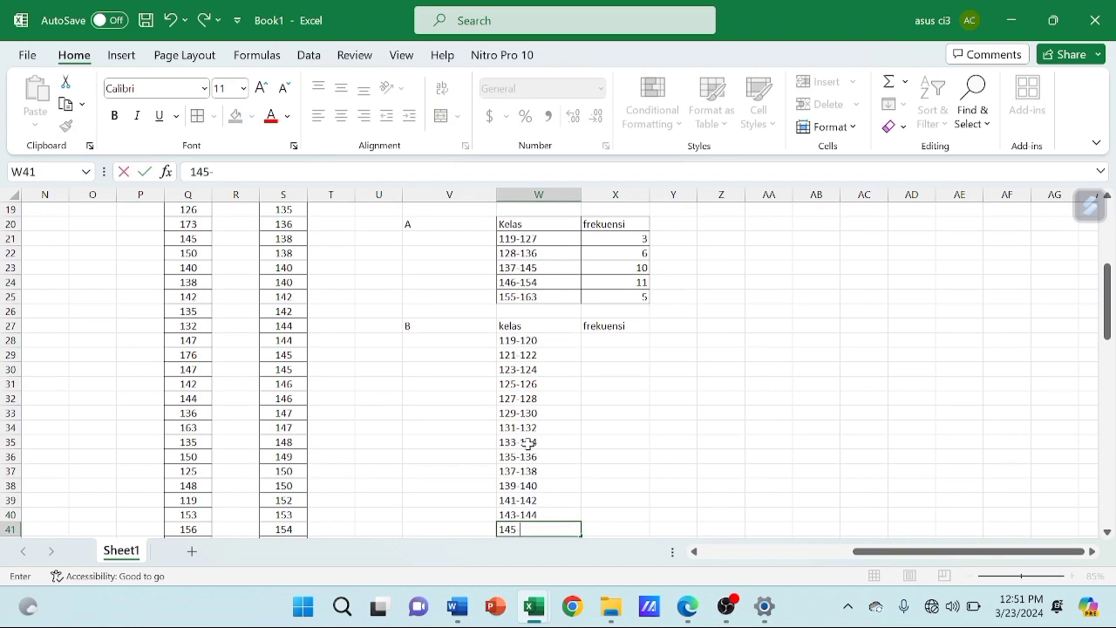
pyautogui.write('-146')
pyautogui.press('Return')
pyautogui.write('147-148')
pyautogui.press('Return')
pyautogui.write('149-150')
pyautogui.press('Return')
pyautogui.write('151-152')
# Complete the twenty class intervals with 153-154, 155-156 and 157-158 in W45:W47
pyautogui.click(531, 297)
pyautogui.press('Down')
pyautogui.press('Down')
pyautogui.press('Down')
pyautogui.press('Down')
pyautogui.press('Down')
pyautogui.press('Down')
pyautogui.press('Down')
pyautogui.press('Down')
pyautogui.press('Down')
pyautogui.press('Down')
pyautogui.press('Down')
pyautogui.press('Down')
pyautogui.press('Down')
pyautogui.press('Down')
pyautogui.press('Down')
pyautogui.press('Down')
pyautogui.scroll(-3, 526, 295)
pyautogui.scroll(2, 558, 298)
pyautogui.press('Down')
pyautogui.write('153-154')
pyautogui.press('Return')
pyautogui.write('155-156')
pyautogui.press('Return')
pyautogui.write('157-158')
pyautogui.press('Return')
# Review table B's class intervals from W28 and compare them with the start of the sorted values in column S
pyautogui.press('Up')
pyautogui.press('Up')
pyautogui.press('Up')
pyautogui.press('Up')
pyautogui.press('Up')
pyautogui.press('Up')
pyautogui.press('Up')
pyautogui.press('Up')
pyautogui.press('Up')
pyautogui.press('Up')
pyautogui.press('Up')
pyautogui.press('Up')
pyautogui.press('Up')
pyautogui.press('Up')
pyautogui.press('Up')
pyautogui.press('Up')
pyautogui.press('Up')
pyautogui.press('Up')
pyautogui.press('Up')
pyautogui.press('Up')
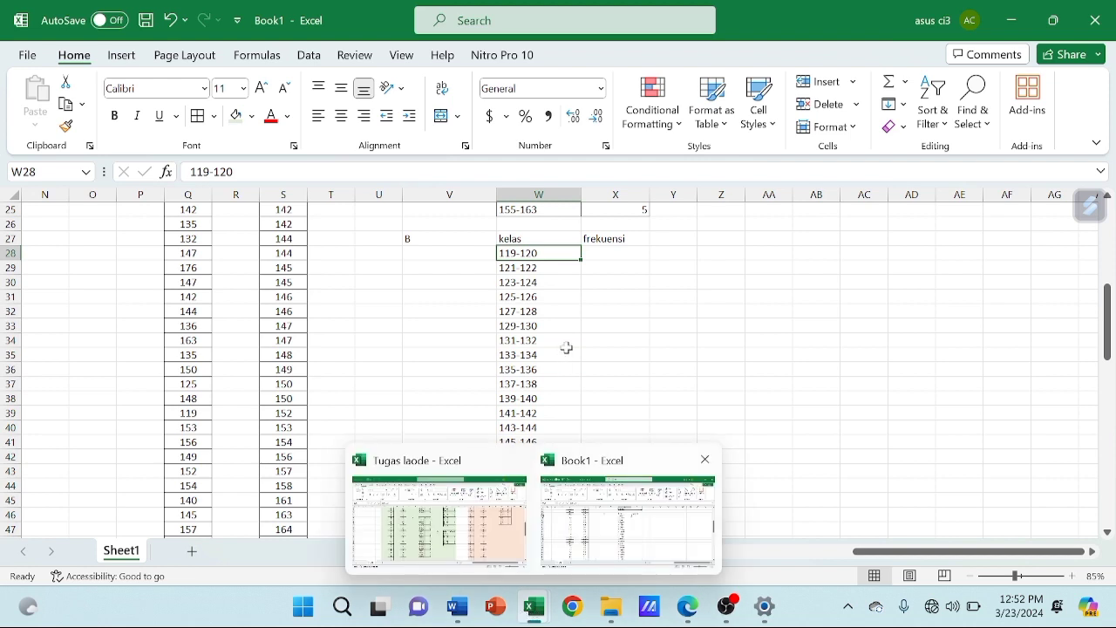
pyautogui.click(620, 248)
pyautogui.scroll(3, 620, 249)
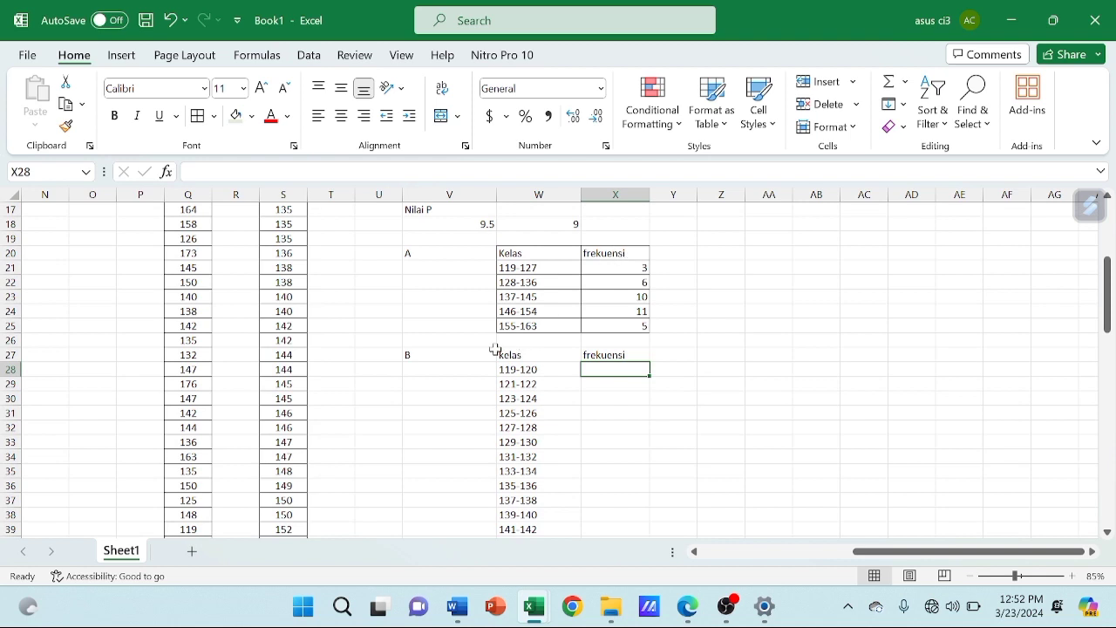
pyautogui.click(425, 250)
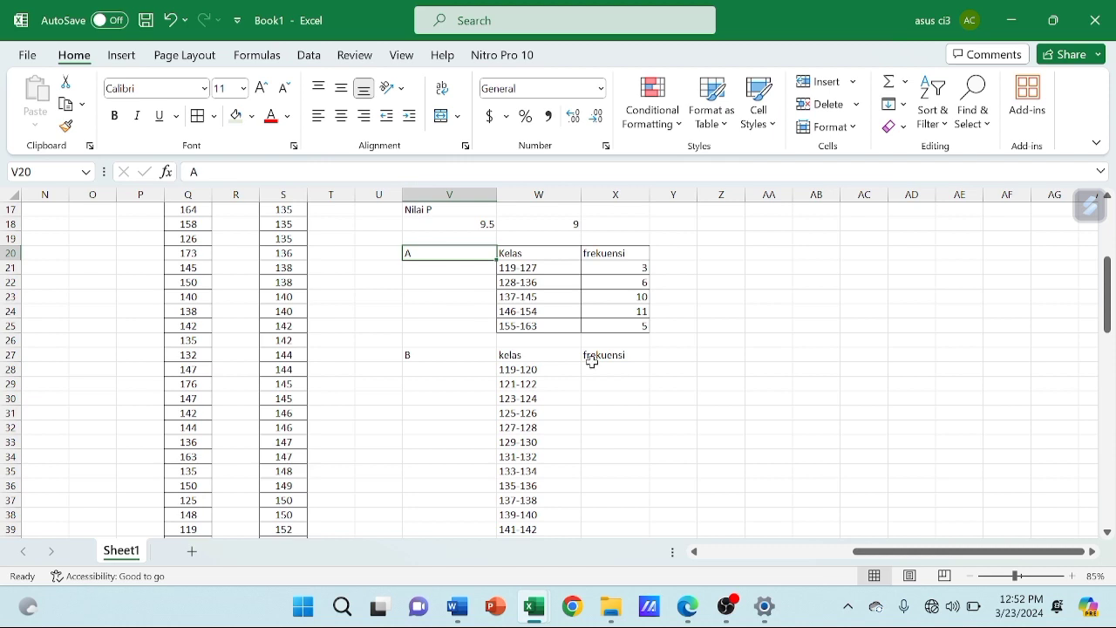
pyautogui.click(628, 368)
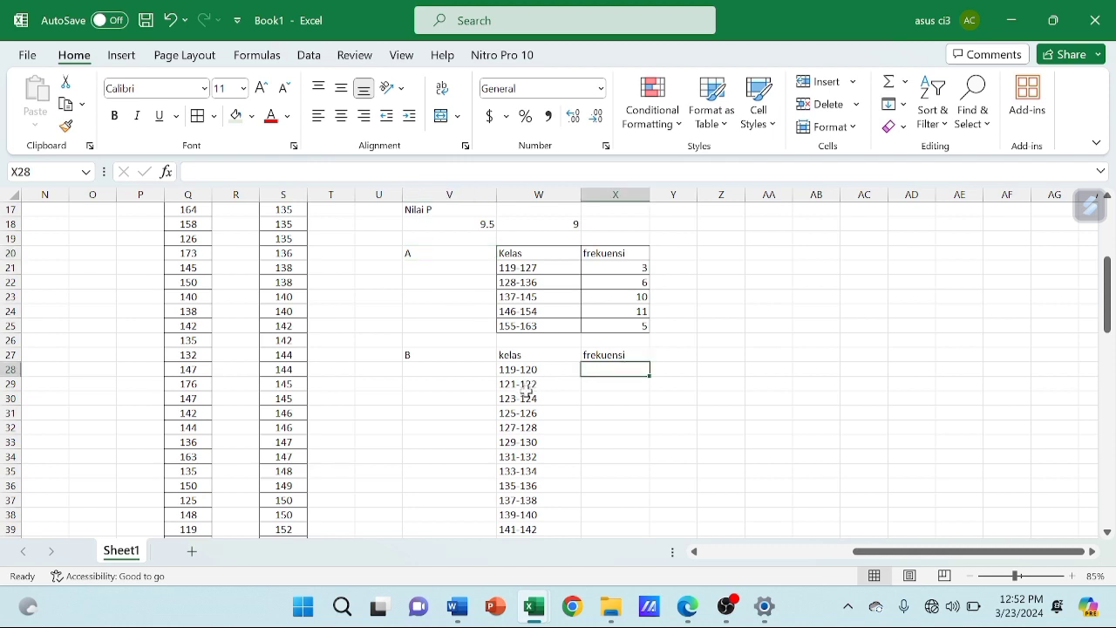
pyautogui.scroll(4, 439, 337)
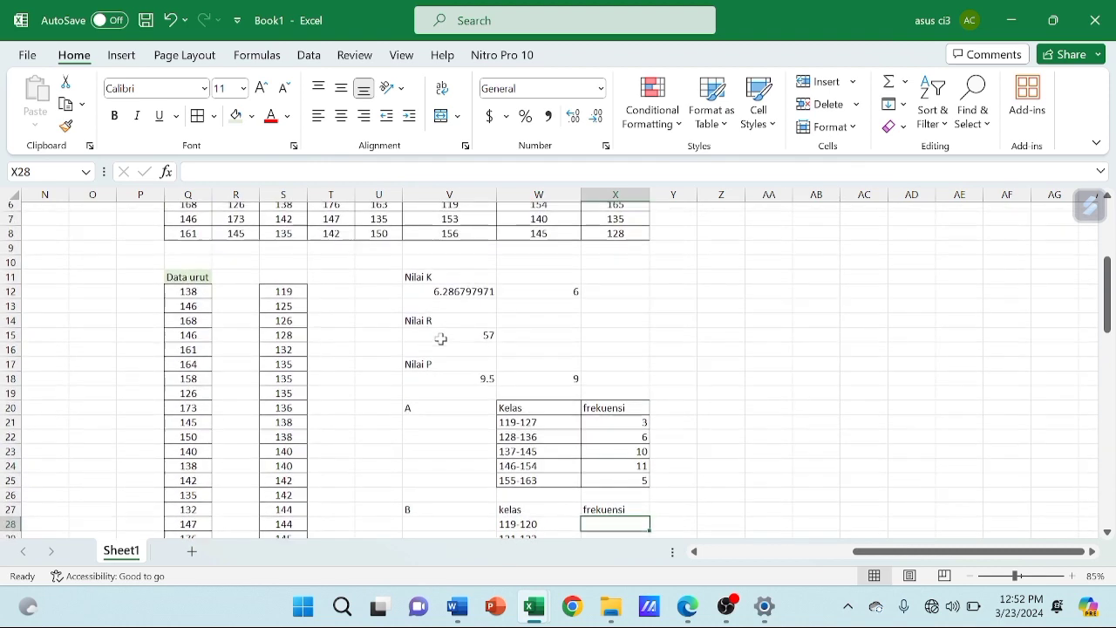
pyautogui.click(277, 281)
pyautogui.scroll(-1, 277, 282)
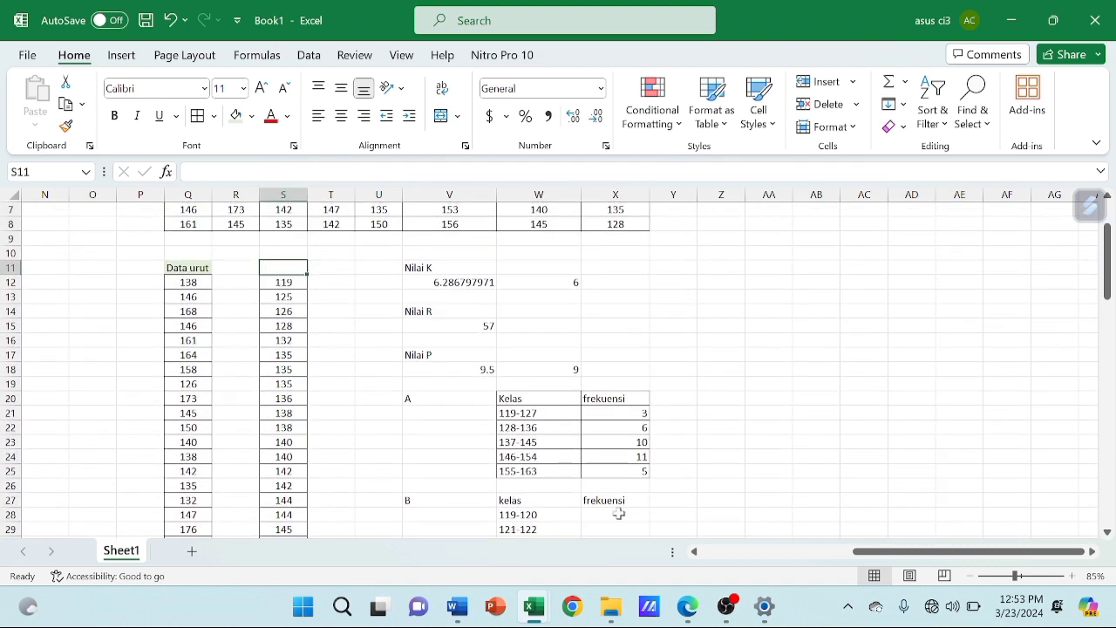
# Count the sorted values for classes 119-120 to 125-126 and enter the frequencies 1, 0, 0 and 2 in X28:X31
pyautogui.click(618, 514)
pyautogui.click(666, 514)
pyautogui.scroll(-1, 666, 513)
pyautogui.click(629, 486)
pyautogui.write('1')
pyautogui.press('Return')
pyautogui.write('0')
pyautogui.press('Return')
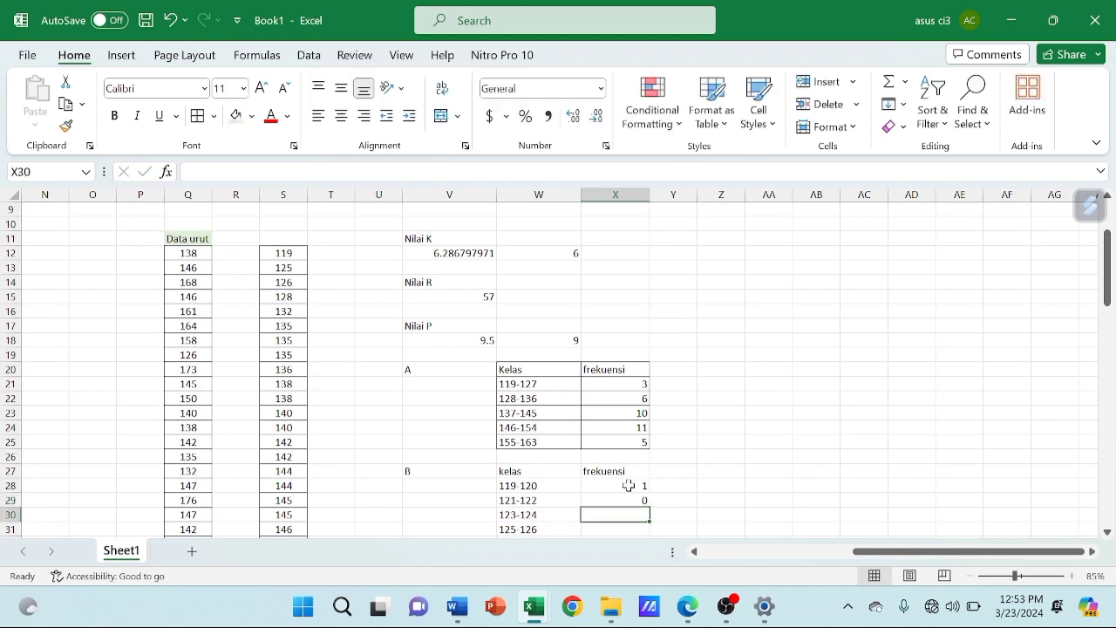
pyautogui.write('0')
pyautogui.press('Return')
pyautogui.write('2')
pyautogui.press('Return')
# Count the sorted values for classes 127-128 to 133-134 and enter the frequencies 1, 0, 1 and 0 in X32:X35
pyautogui.scroll(-2, 619, 532)
pyautogui.write('1')
pyautogui.press('Return')
pyautogui.write('0')
pyautogui.press('Return')
pyautogui.scroll(2, 403, 327)
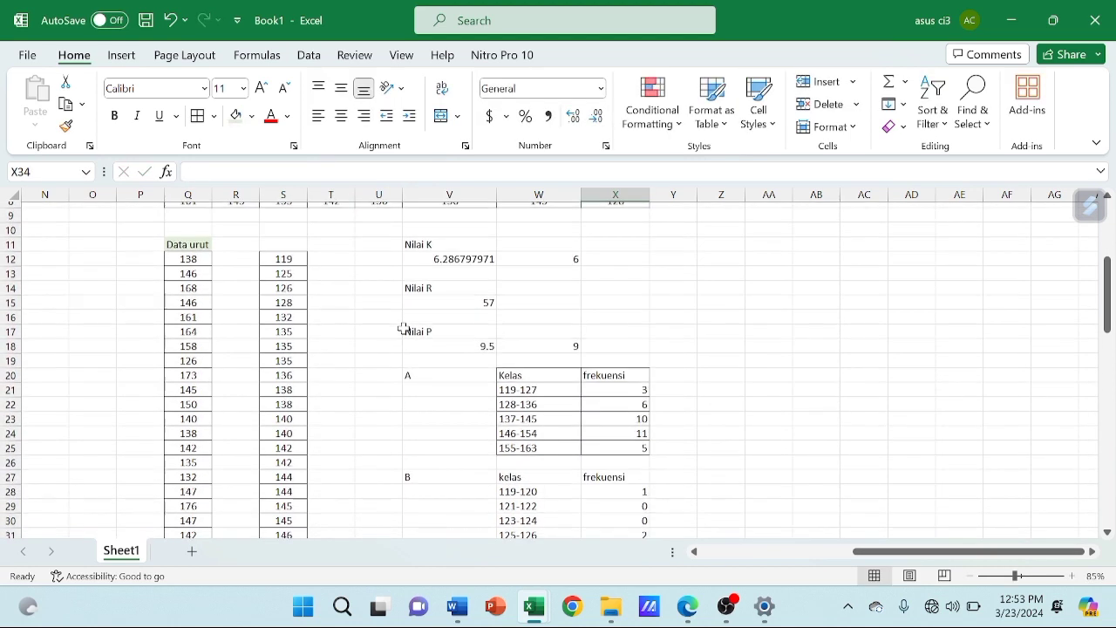
pyautogui.scroll(-1, 404, 328)
pyautogui.write('1')
pyautogui.press('Return')
pyautogui.write('0')
pyautogui.press('Return')
# Count the sorted values for classes 135-136 to 139-140 and enter the frequencies 4, 2 and 2 in X36:X38
pyautogui.write('4')
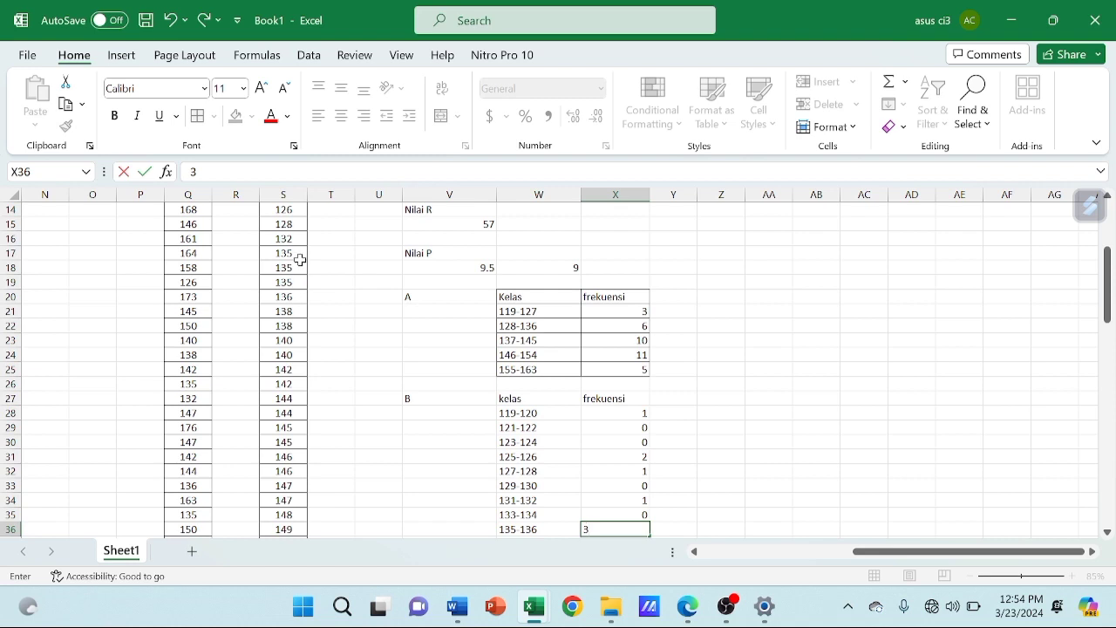
pyautogui.press('Return')
pyautogui.write('3')
pyautogui.press('BackSpace')
pyautogui.write('2')
pyautogui.press('Return')
pyautogui.write('2')
pyautogui.press('Return')
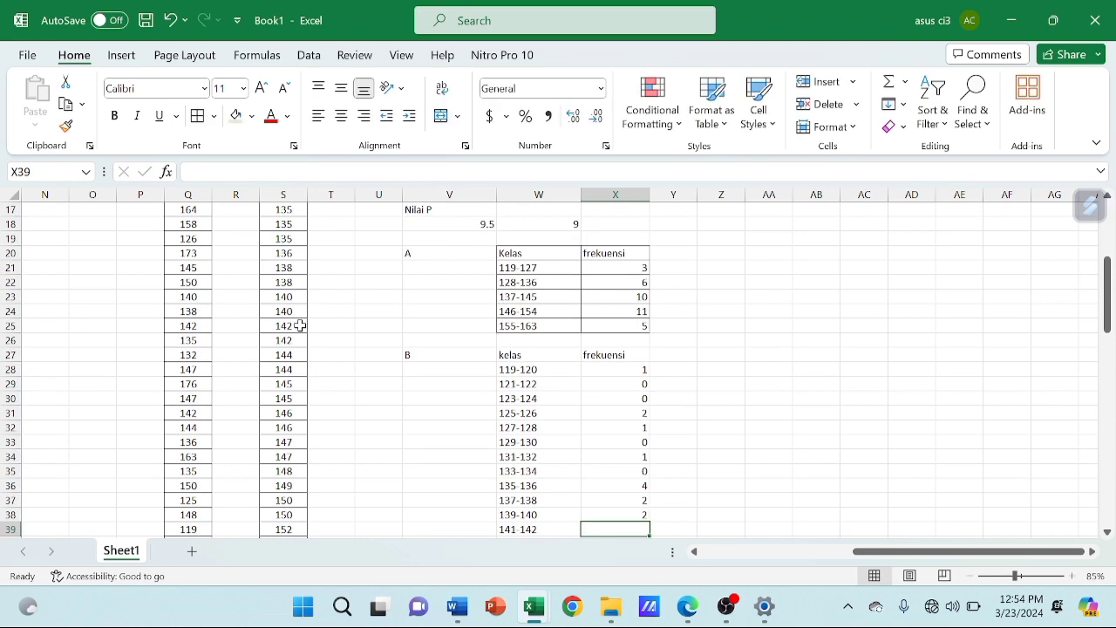
# Count the sorted values for classes 141-142 to 145-146 and enter the frequencies 2, 2 and 4 in X39:X41
pyautogui.write('2')
pyautogui.press('Return')
pyautogui.write('2')
pyautogui.press('Return')
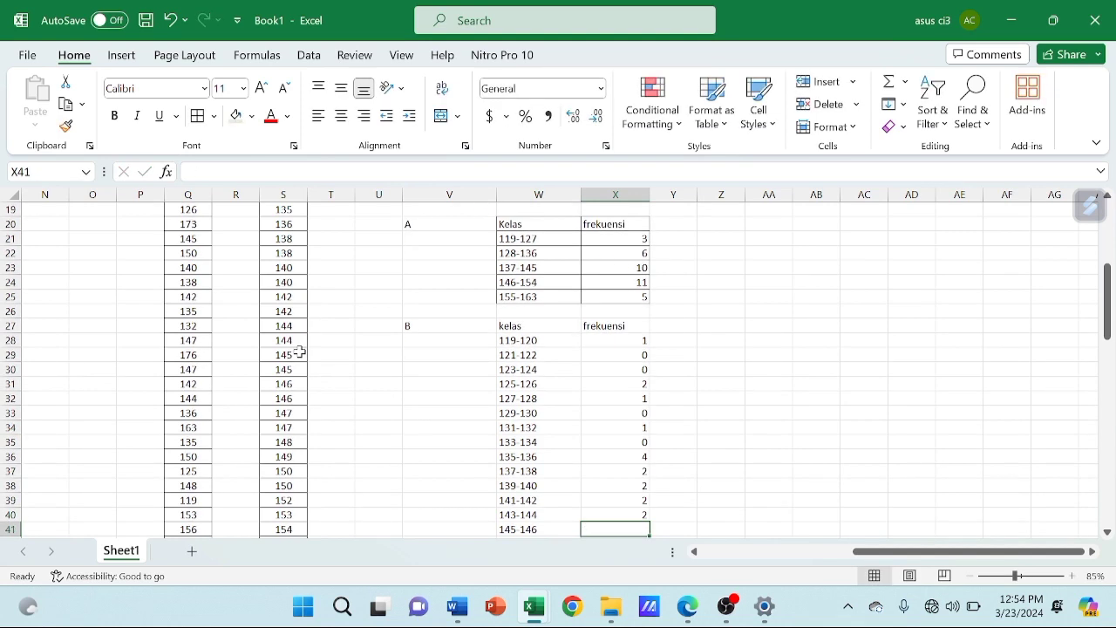
pyautogui.write('4')
pyautogui.press('Return')
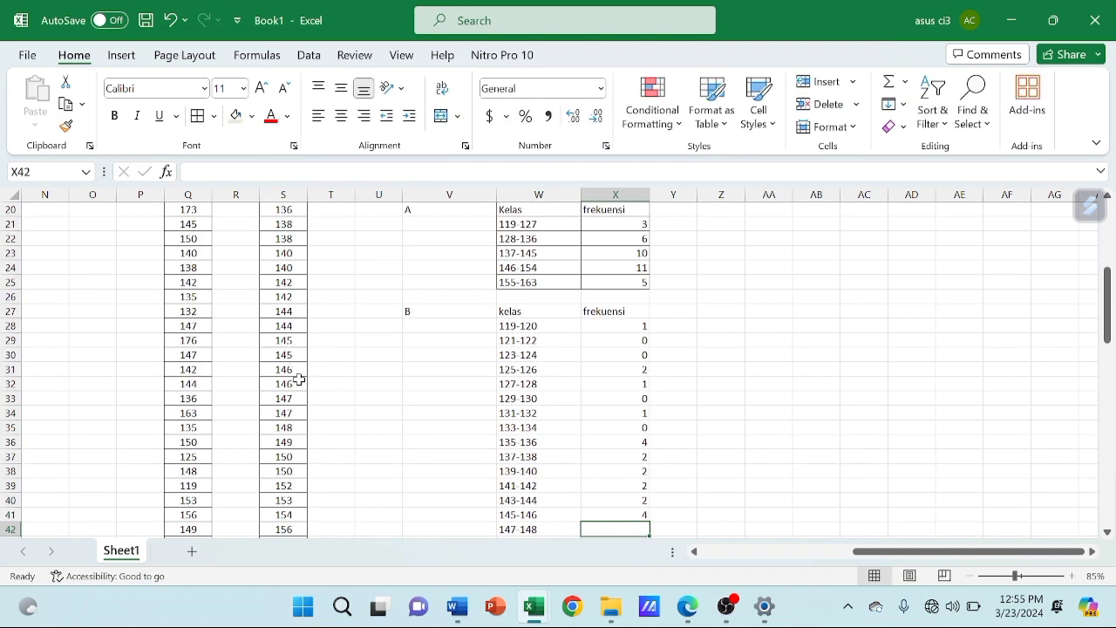
# Count the sorted values for classes 147-148 to 153-154 and enter the frequencies 3, 3, 1 and 2 in X42:X45
pyautogui.write('3')
pyautogui.press('Return')
pyautogui.write('3')
pyautogui.press('Return')
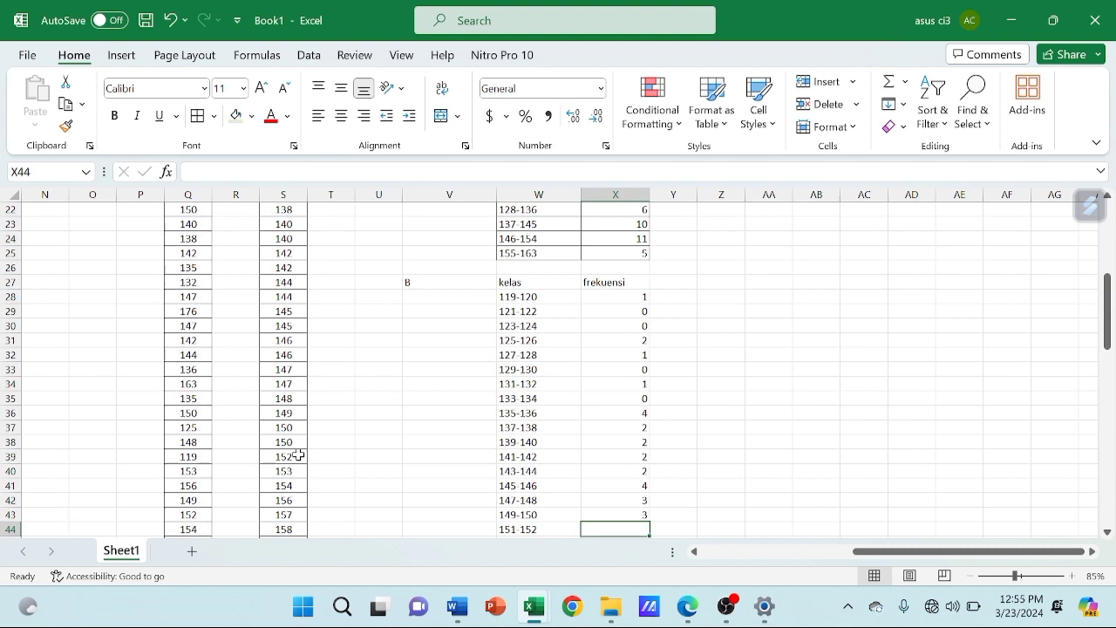
pyautogui.write('1')
pyautogui.press('Return')
pyautogui.write('2')
# Count the sorted values for classes 155-156 and 157-158 and enter the frequencies 1 and 2 in X46:X47
pyautogui.press('Return')
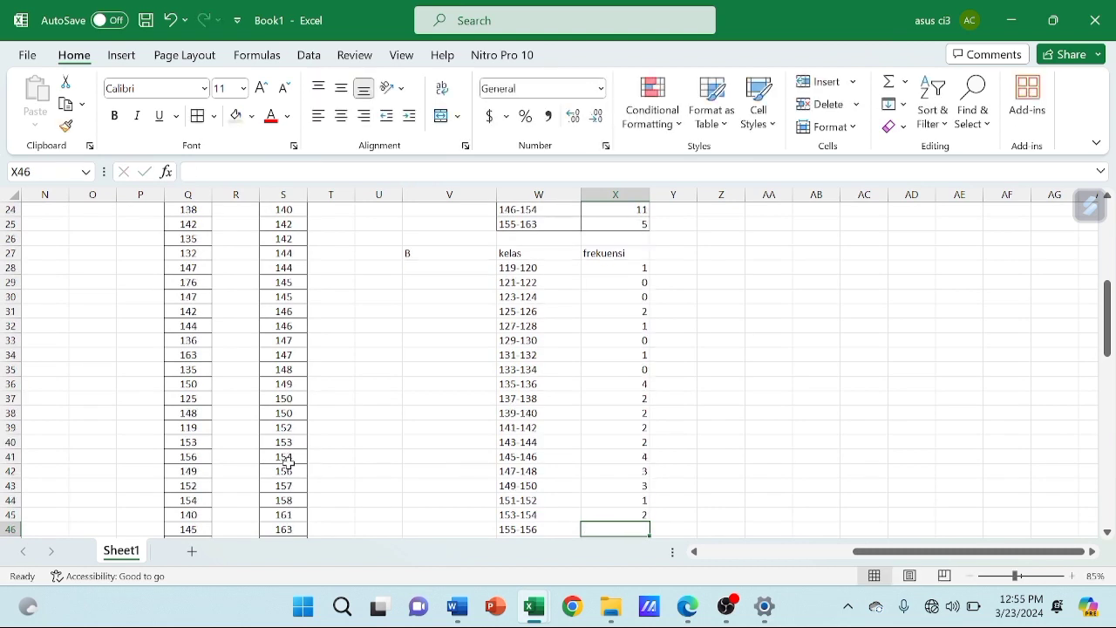
pyautogui.write('1')
pyautogui.press('Return')
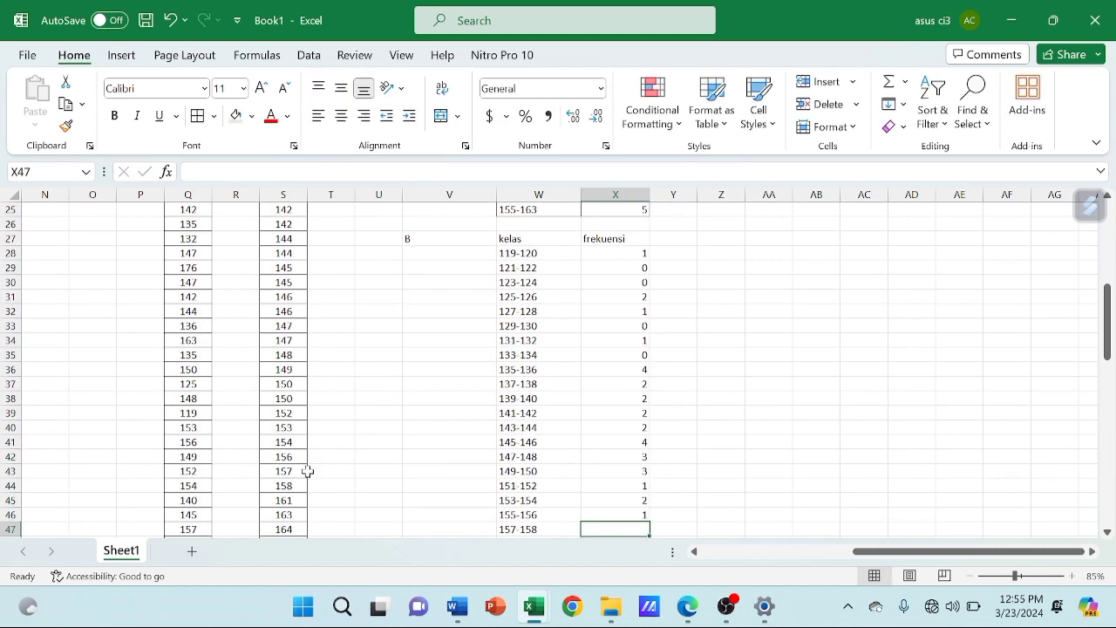
pyautogui.write('2')
pyautogui.press('Return')
pyautogui.hotkey('ctrl', 'c')
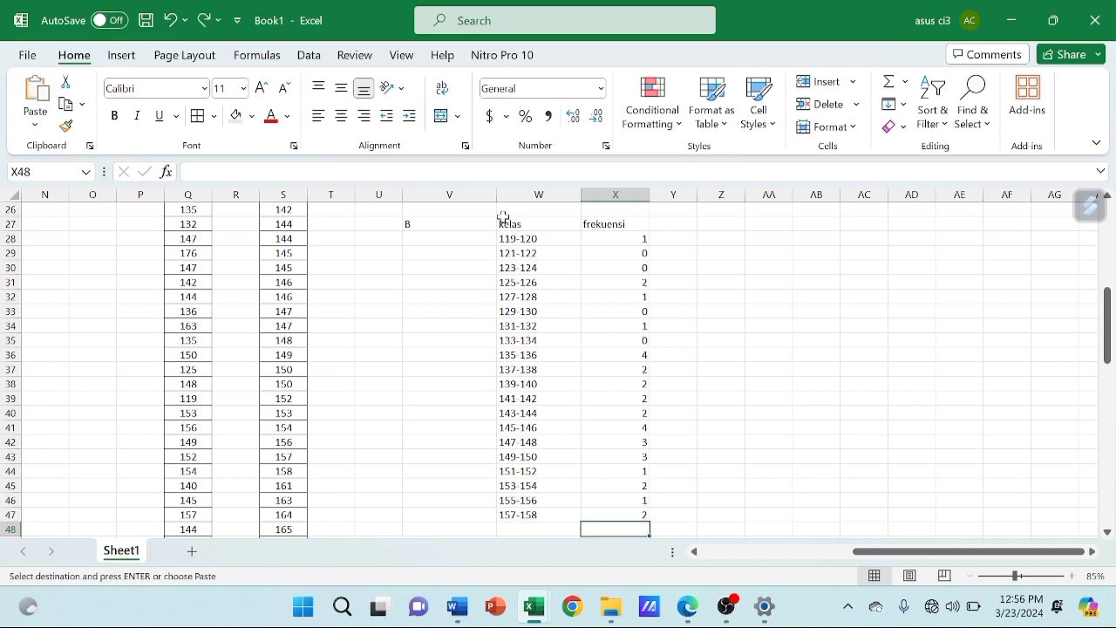
# Apply borders to all cells of the question B table in W27:X47 and centre their contents horizontally
pyautogui.moveTo(503, 221); pyautogui.dragTo(639, 514)
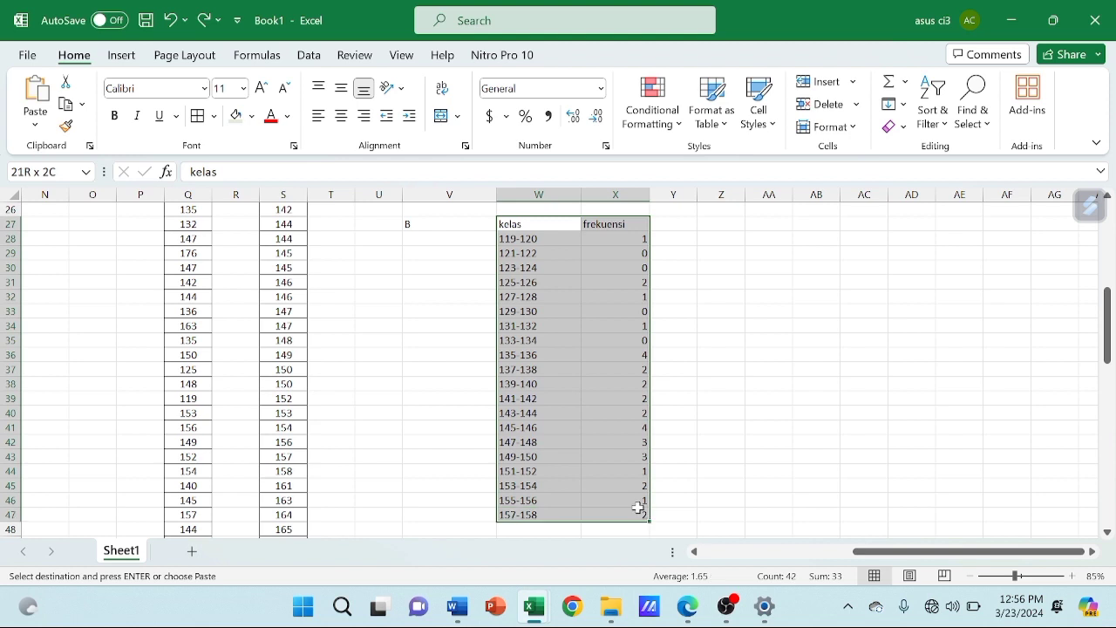
pyautogui.click(198, 116)
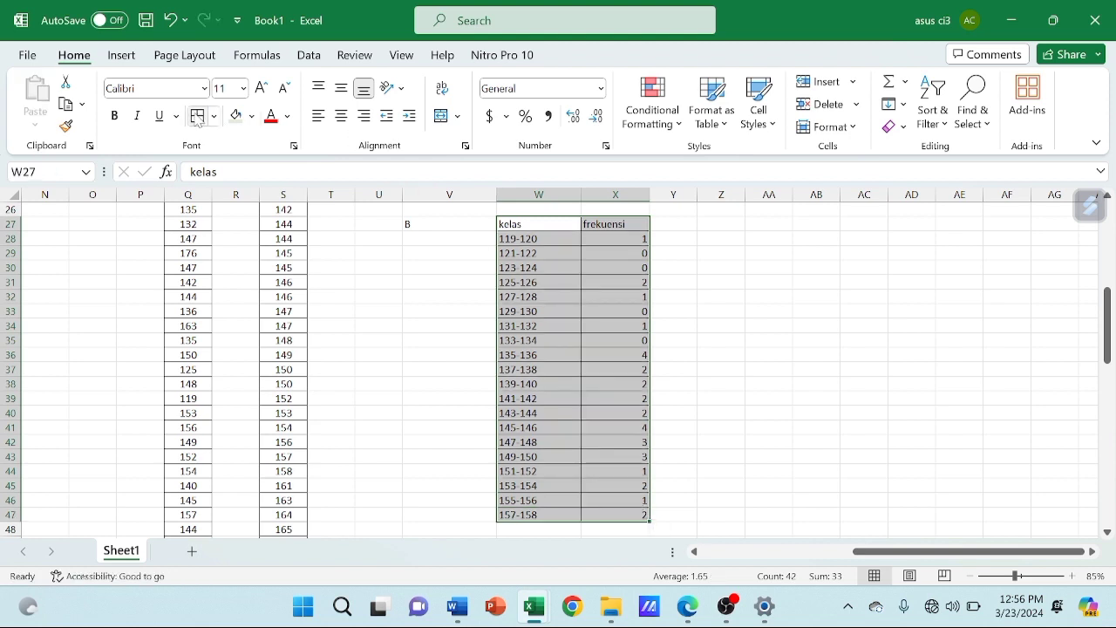
pyautogui.click(341, 116)
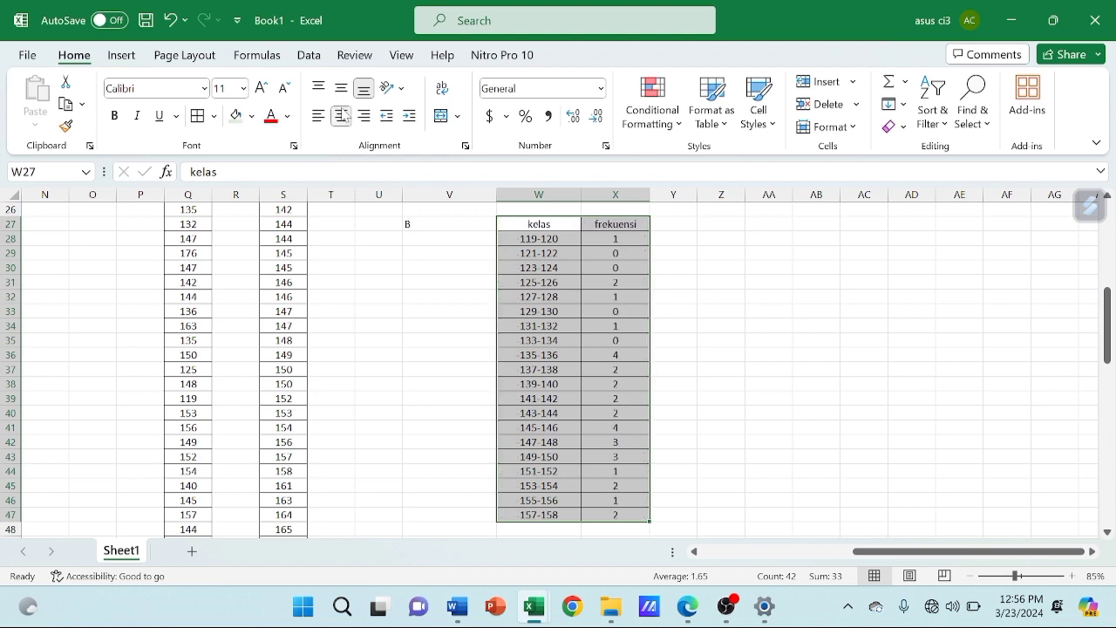
pyautogui.scroll(-2, 408, 393)
pyautogui.scroll(4, 406, 291)
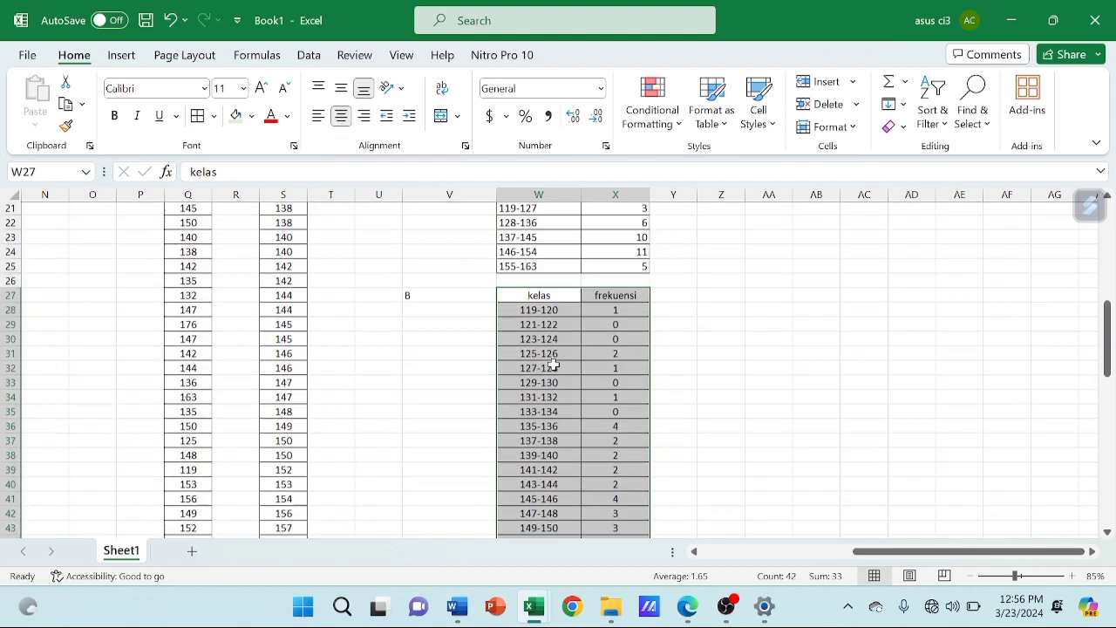
# Enter the label C in Z20 for the third question and widen column AA
pyautogui.click(710, 224)
pyautogui.hotkey('ctrl', 'c')
pyautogui.doubleClick(710, 224)
pyautogui.click(721, 257)
pyautogui.click(717, 225)
pyautogui.hotkey('ctrl', 'c')
pyautogui.press('BackSpace')
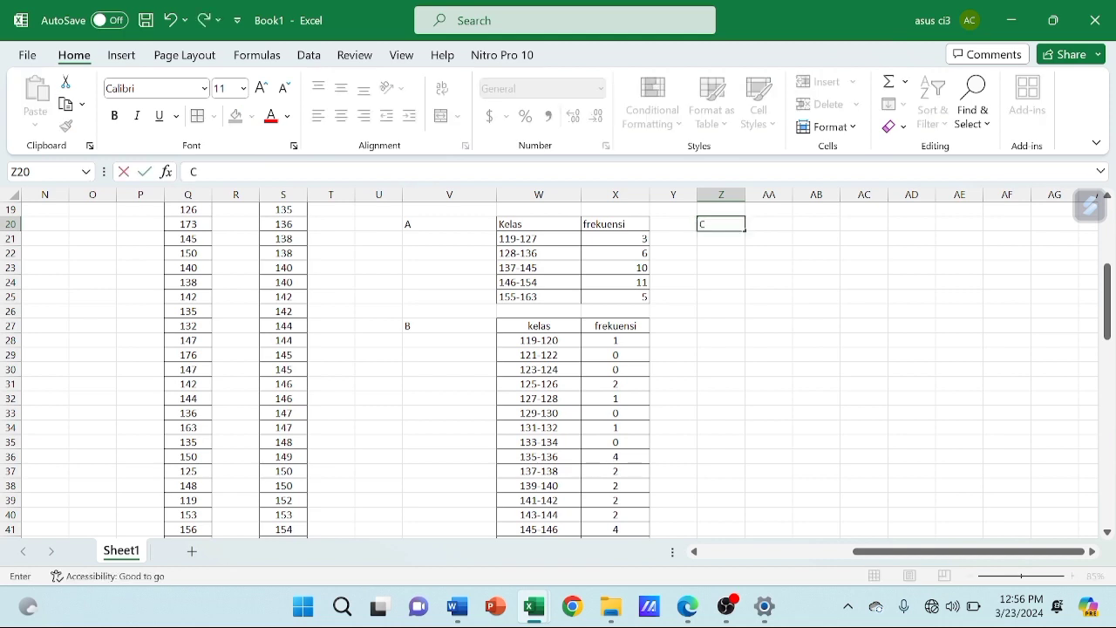
pyautogui.write('C')
pyautogui.press('Tab')
pyautogui.moveTo(794, 193); pyautogui.dragTo(813, 193)
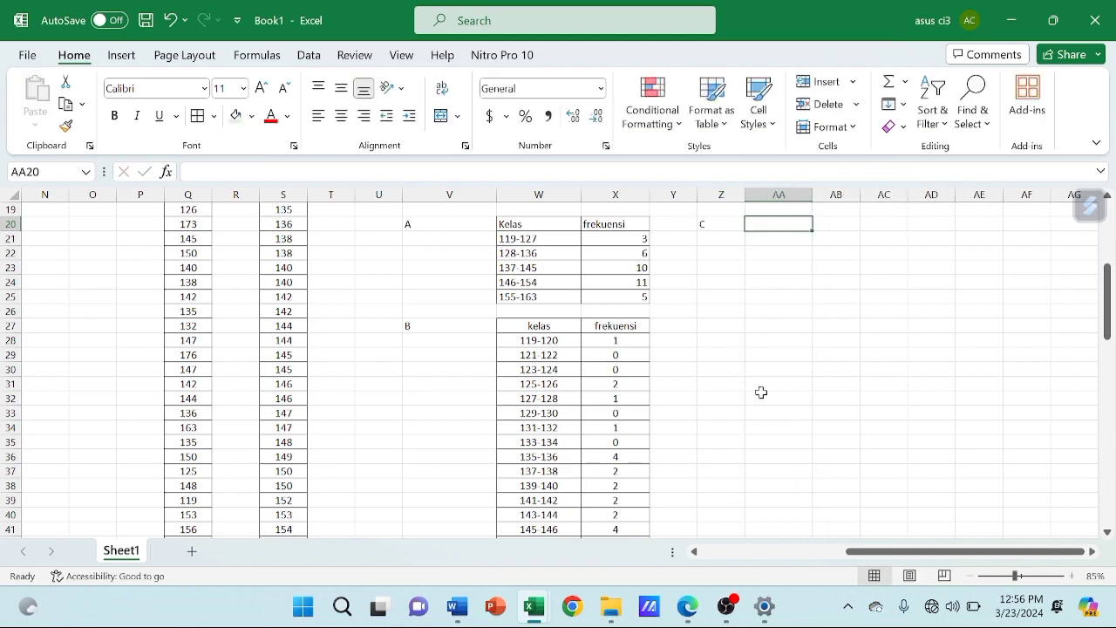
# Read question c in Bab 2 - StatPro.pdf in Edge and return to Book1 in Excel to review the sorted values in column S
pyautogui.moveTo(689, 606)
pyautogui.click(698, 543)
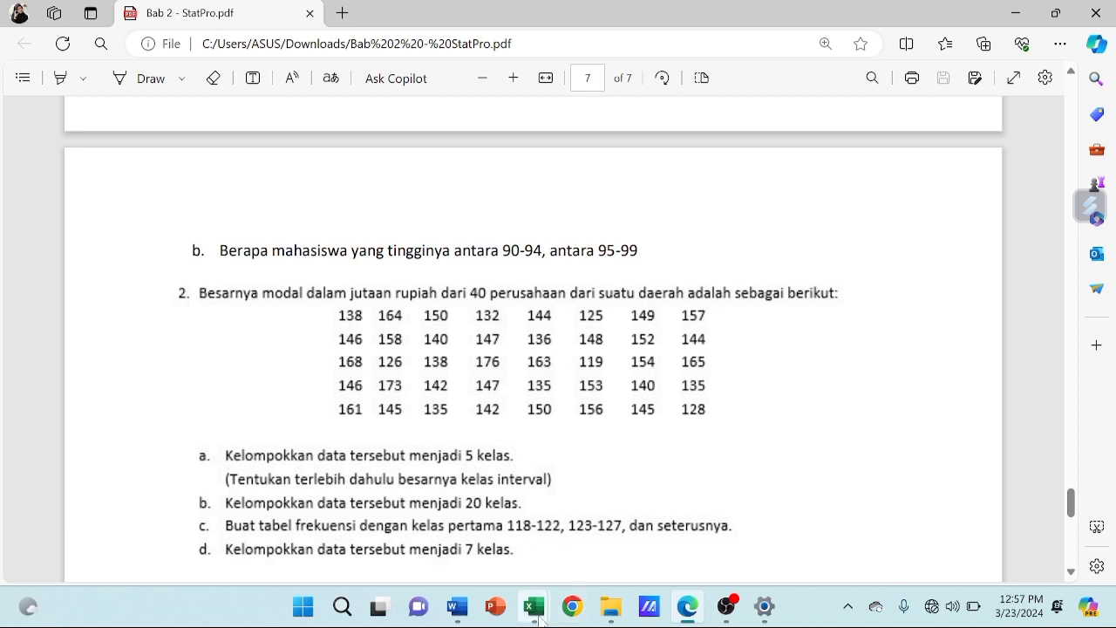
pyautogui.moveTo(538, 610)
pyautogui.click(616, 558)
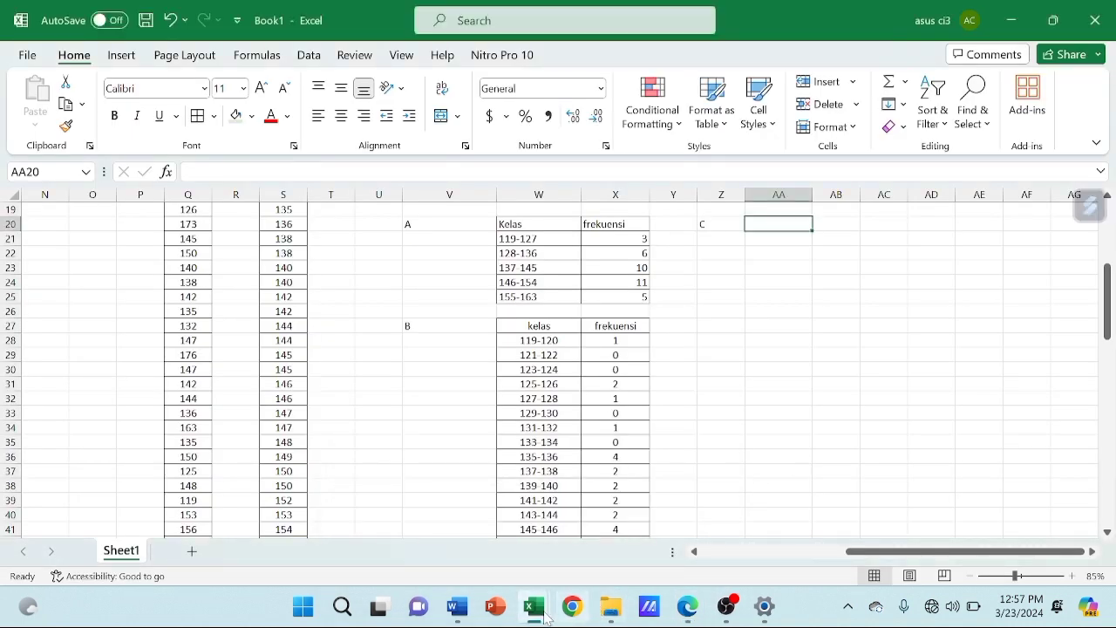
pyautogui.moveTo(533, 615)
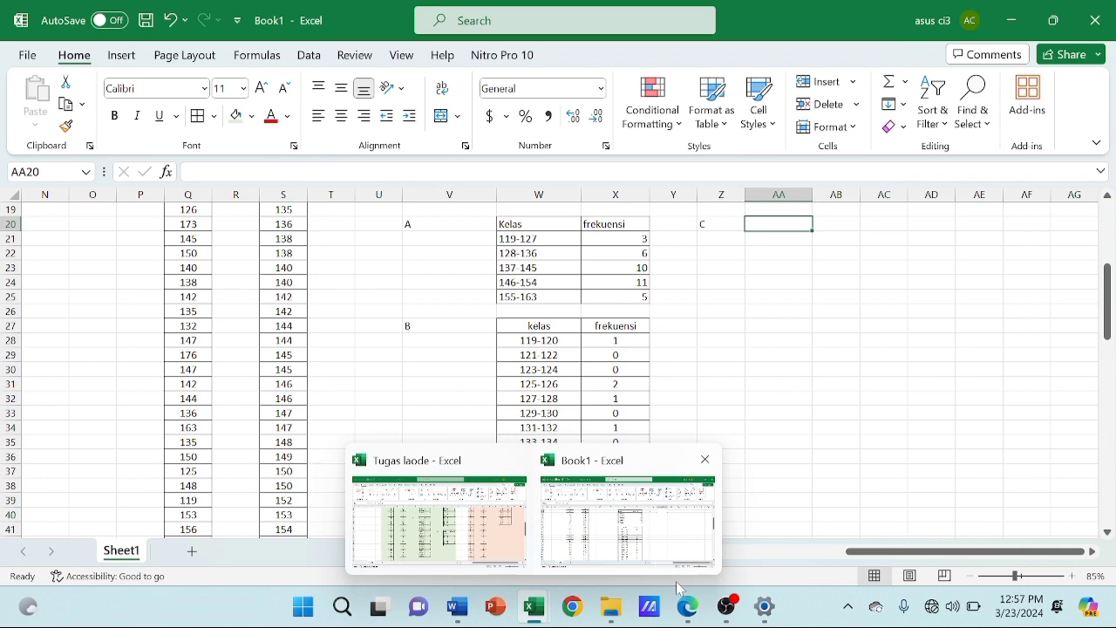
pyautogui.moveTo(687, 606)
pyautogui.click(667, 528)
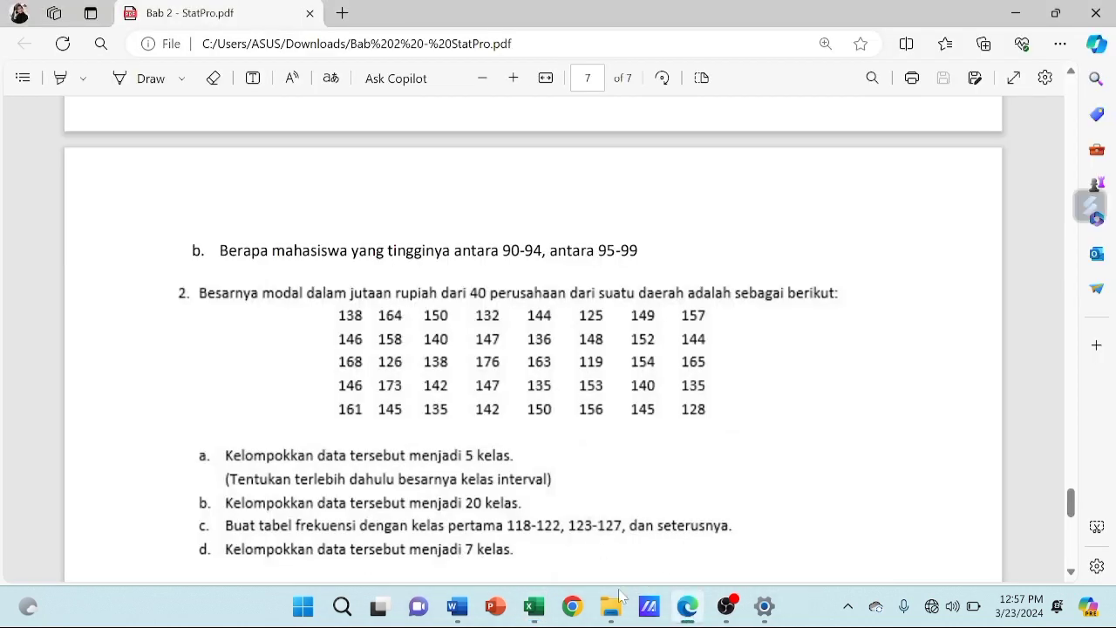
pyautogui.moveTo(534, 614)
pyautogui.click(582, 569)
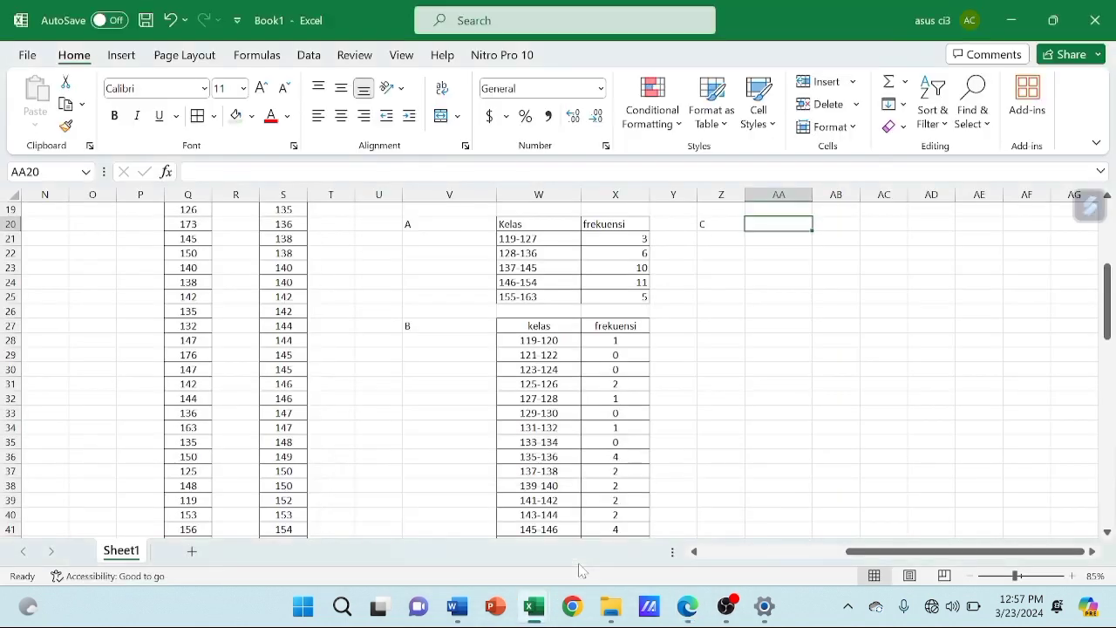
pyautogui.scroll(-8, 302, 410)
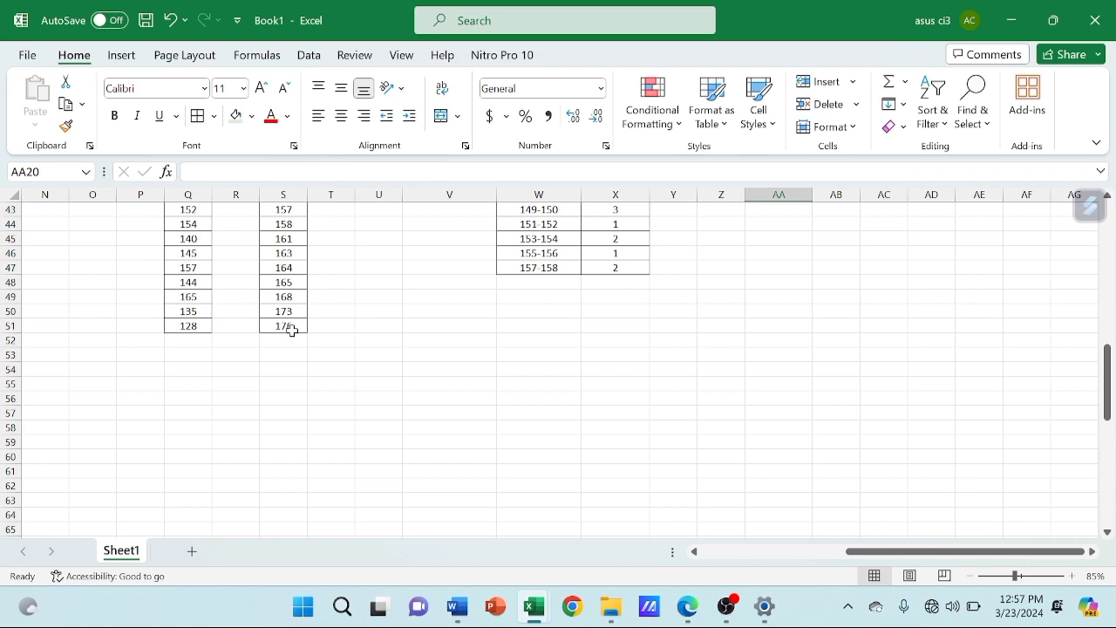
pyautogui.scroll(8, 293, 331)
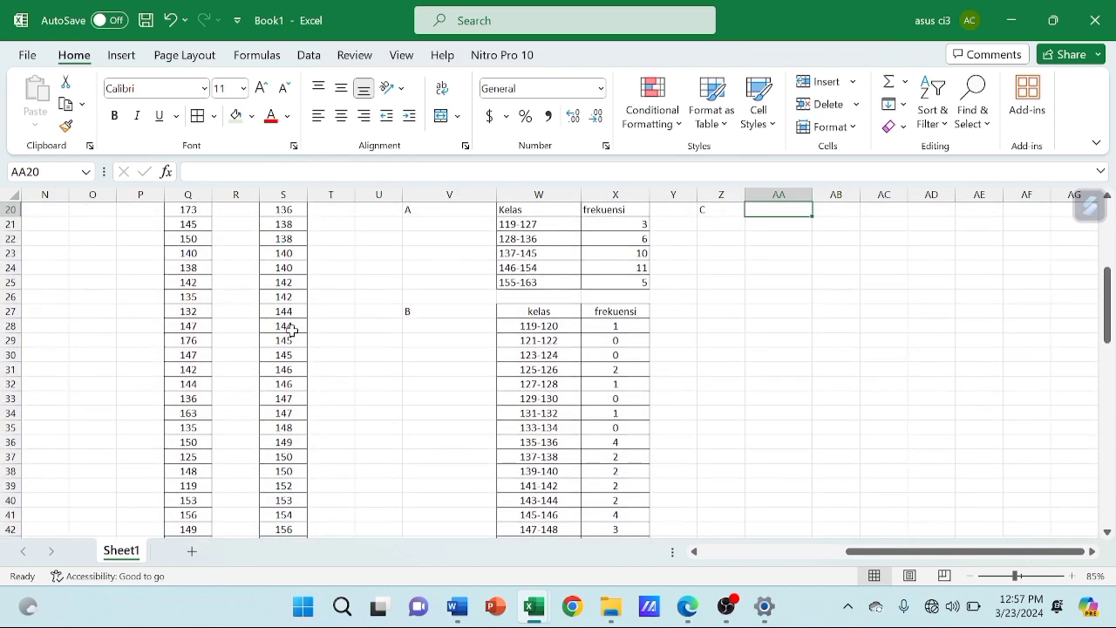
pyautogui.scroll(2, 293, 330)
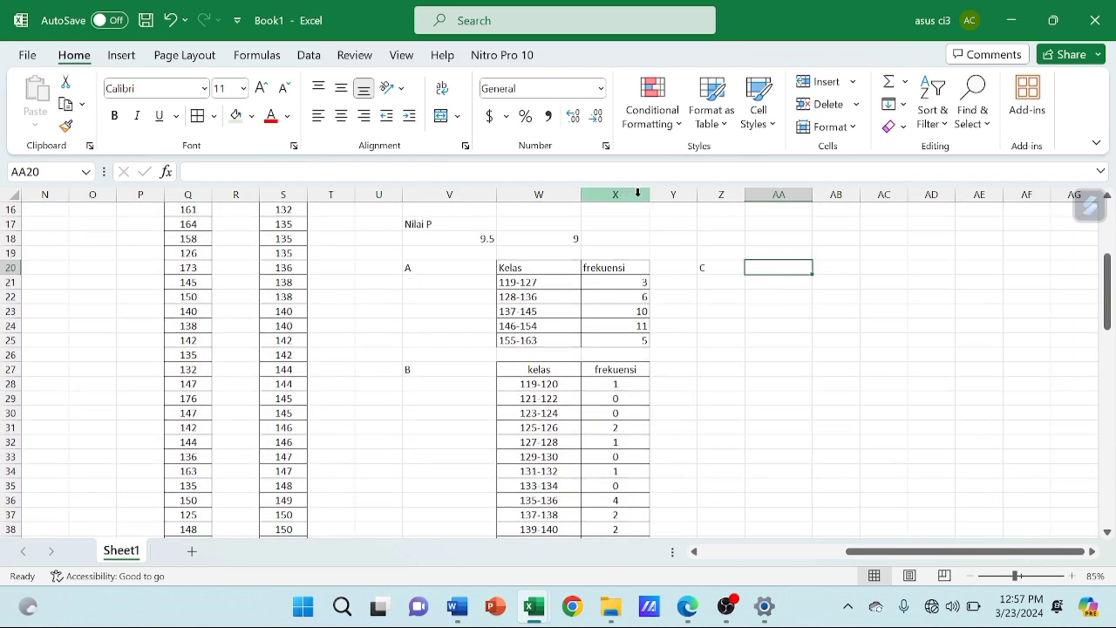
# Create the headers kelas and frekuensi for table C and place them in AA20:AB20
pyautogui.click(762, 253)
pyautogui.write('kelas')
pyautogui.press('Tab')
pyautogui.write('U')
pyautogui.press('BackSpace')
pyautogui.write('frekuensi')
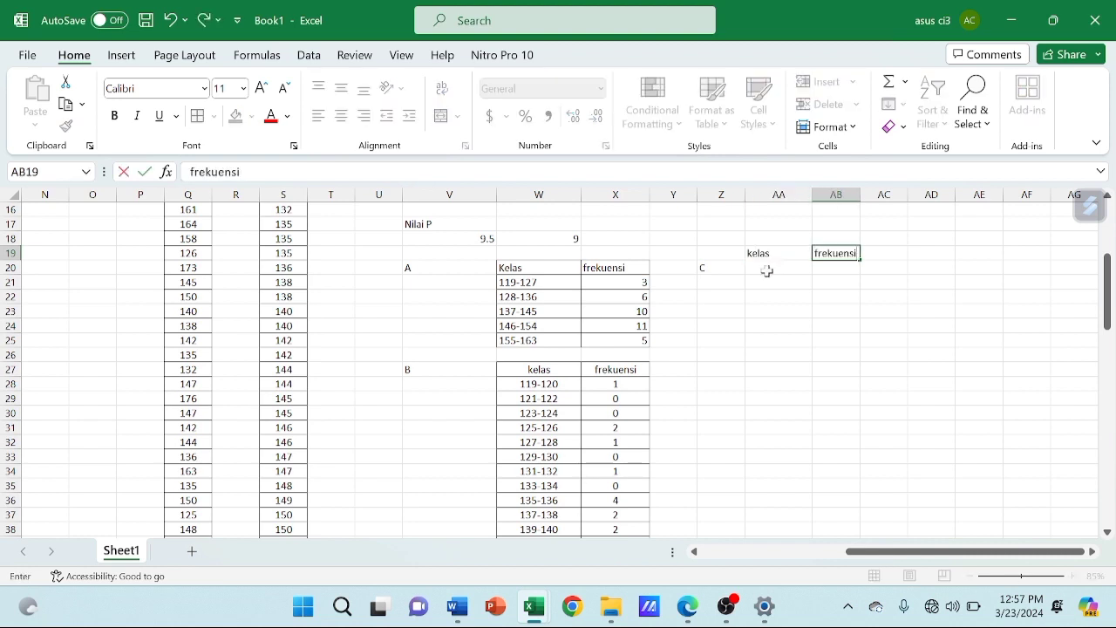
pyautogui.press('Return')
pyautogui.click(851, 253)
pyautogui.moveTo(762, 253)
pyautogui.mouseDown()
pyautogui.moveTo(837, 253)
pyautogui.moveTo(747, 274)
pyautogui.moveTo(756, 270)
pyautogui.mouseUp()
# Enter the first two classes of table C, 119-123 and 124-128, in AA21:AA22
pyautogui.click(759, 283)
pyautogui.write('119-123')
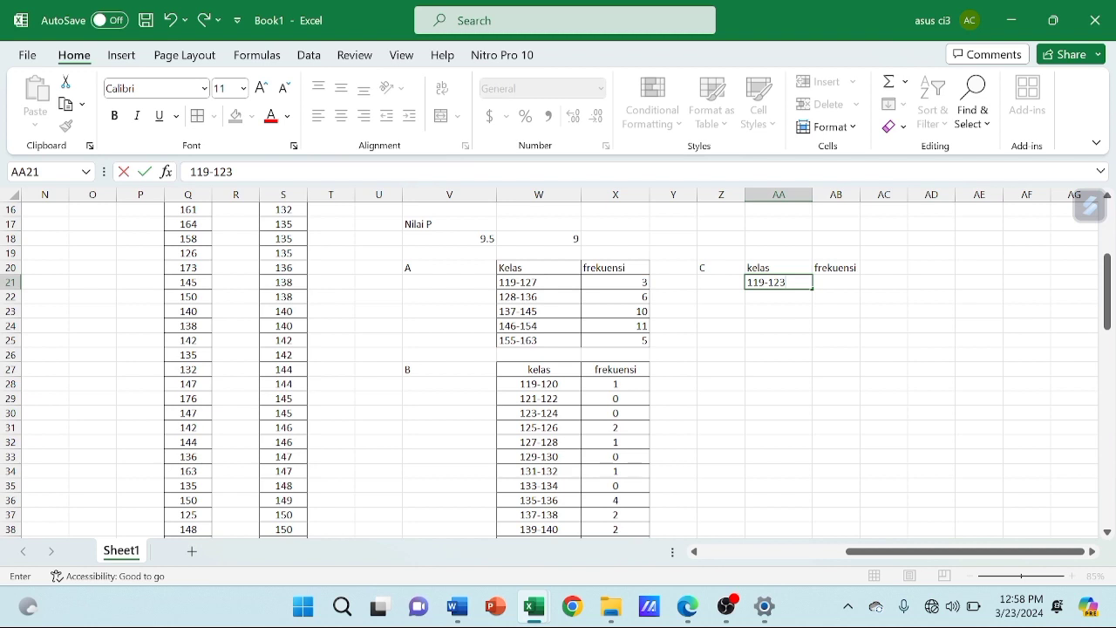
pyautogui.click(773, 297)
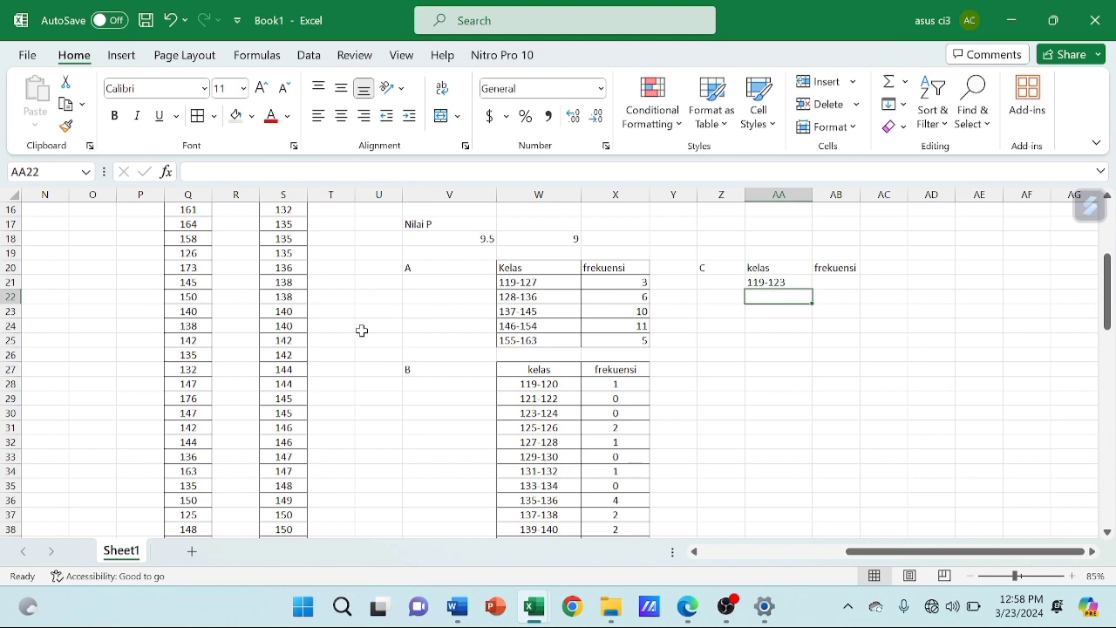
pyautogui.scroll(-7, 362, 331)
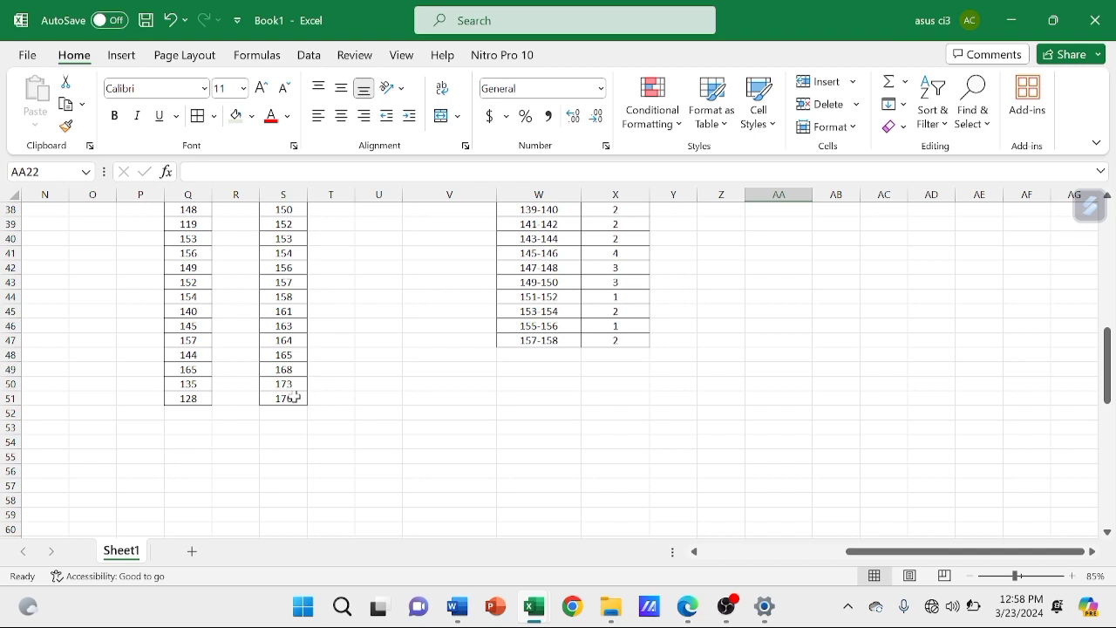
pyautogui.scroll(6, 296, 397)
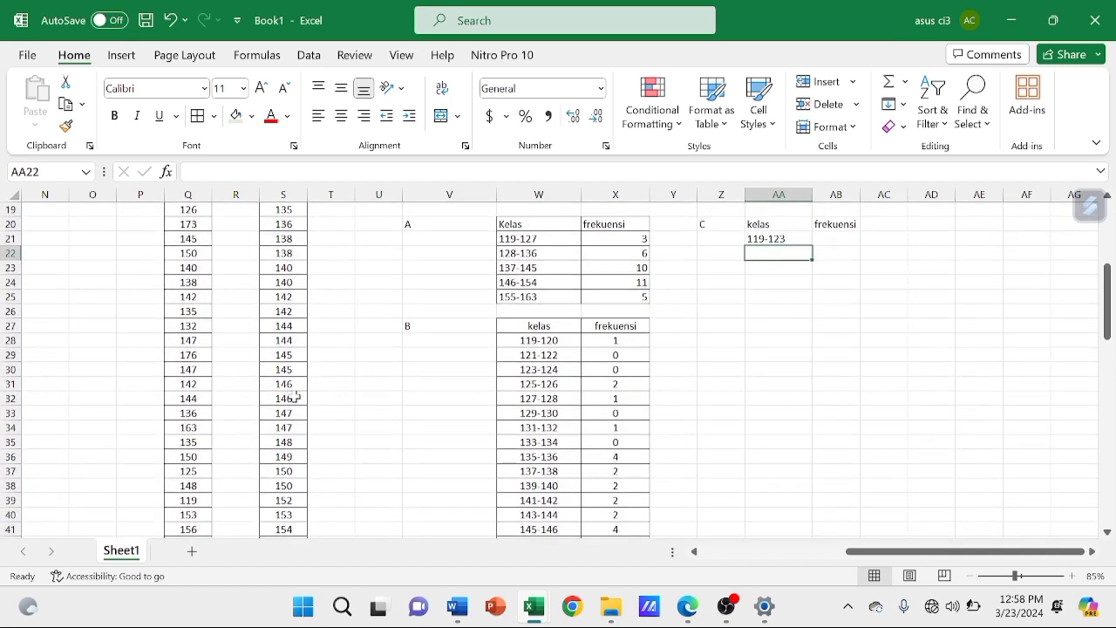
pyautogui.write('124-')
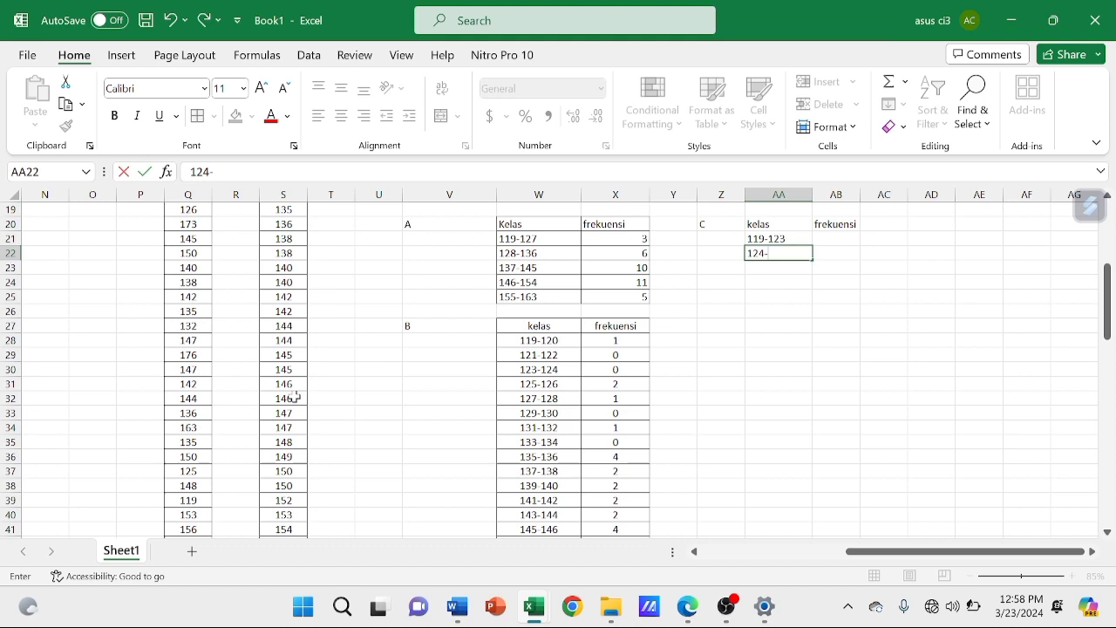
pyautogui.write('128')
pyautogui.press('Return')
# Enter the classes 129-133, 134-138, 139-143 and 144-148 in AA23:AA26
pyautogui.write('12')
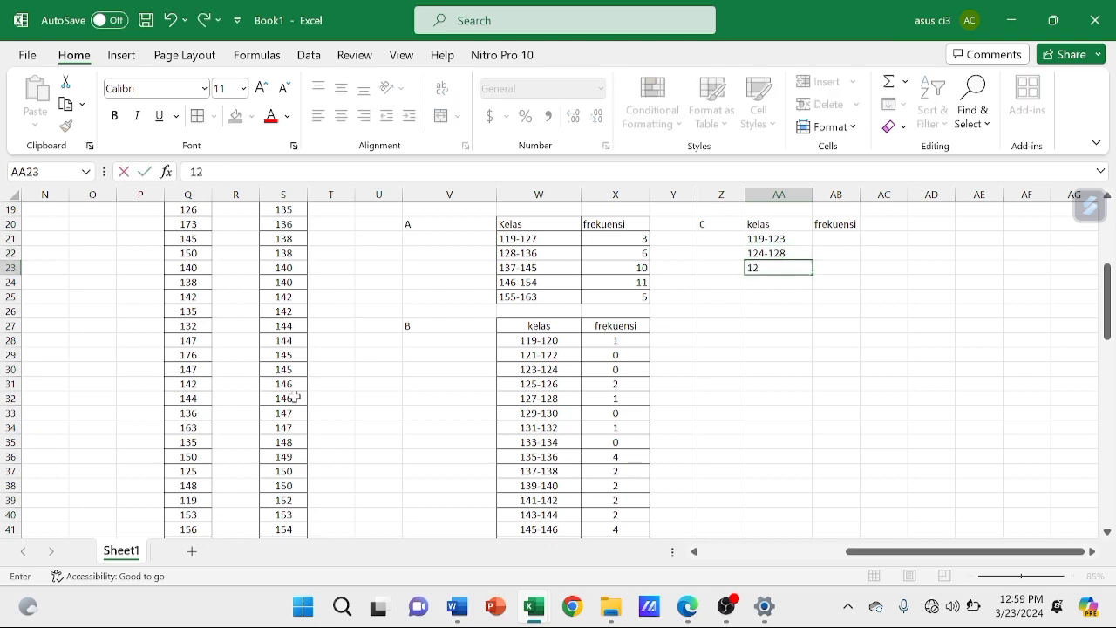
pyautogui.write('9-133')
pyautogui.press('Return')
pyautogui.write('134-138')
pyautogui.press('Return')
pyautogui.write('13')
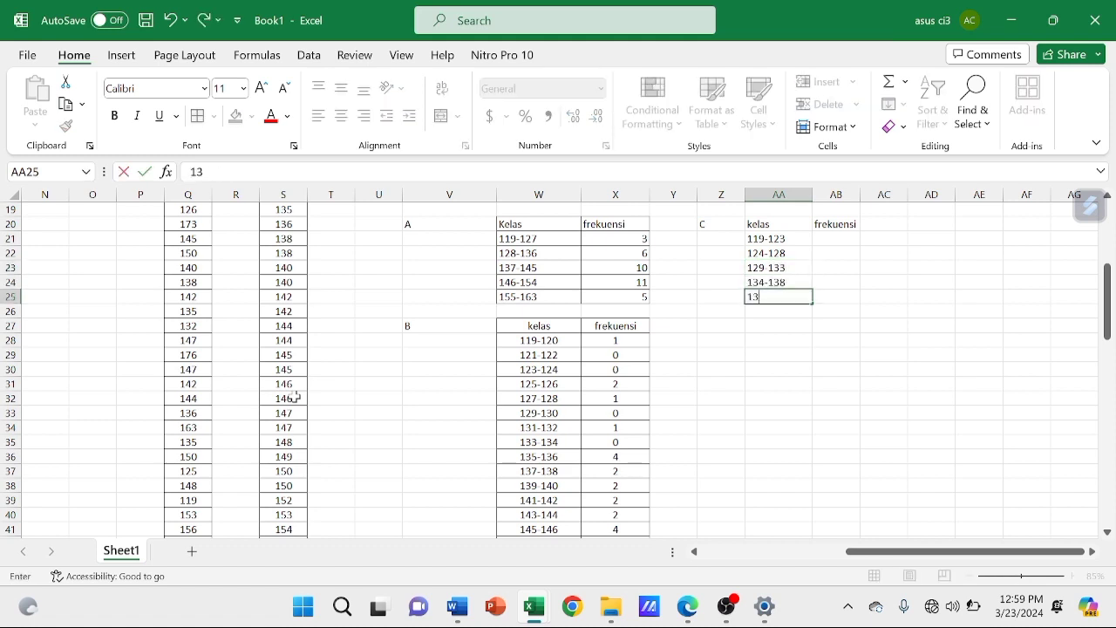
pyautogui.write('9-143')
pyautogui.press('Return')
pyautogui.write('144-')
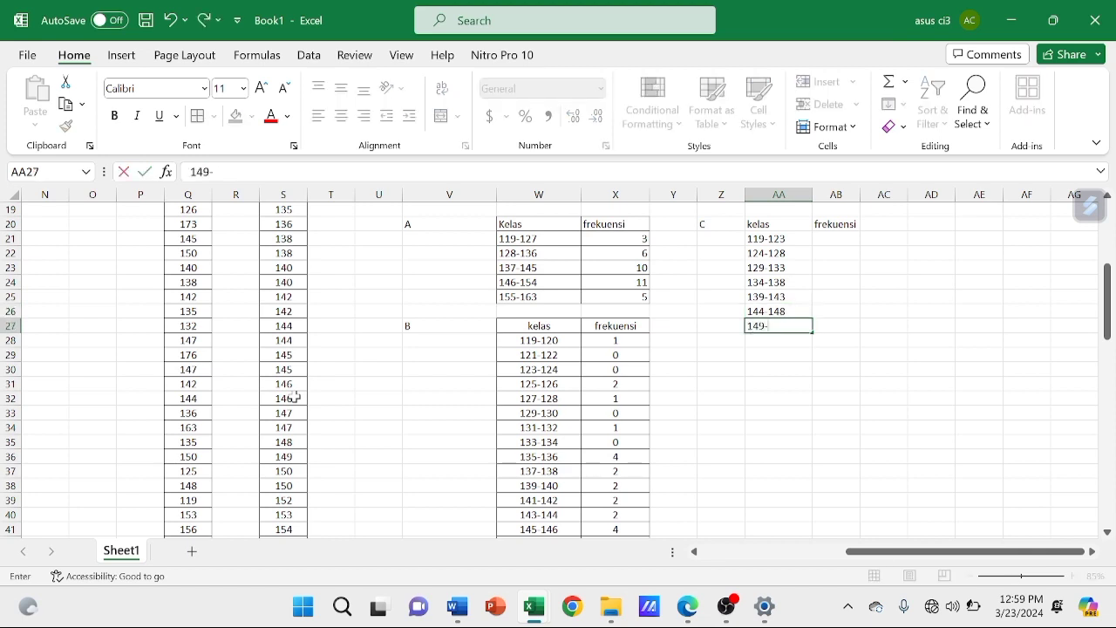
# Enter the classes 149-153, 154-158, 159-163 and 164-168 in AA27:AA30
pyautogui.write('153')
pyautogui.press('Return')
pyautogui.write('154-158')
pyautogui.press('Return')
pyautogui.write('159-163')
pyautogui.press('Return')
pyautogui.write('164-168')
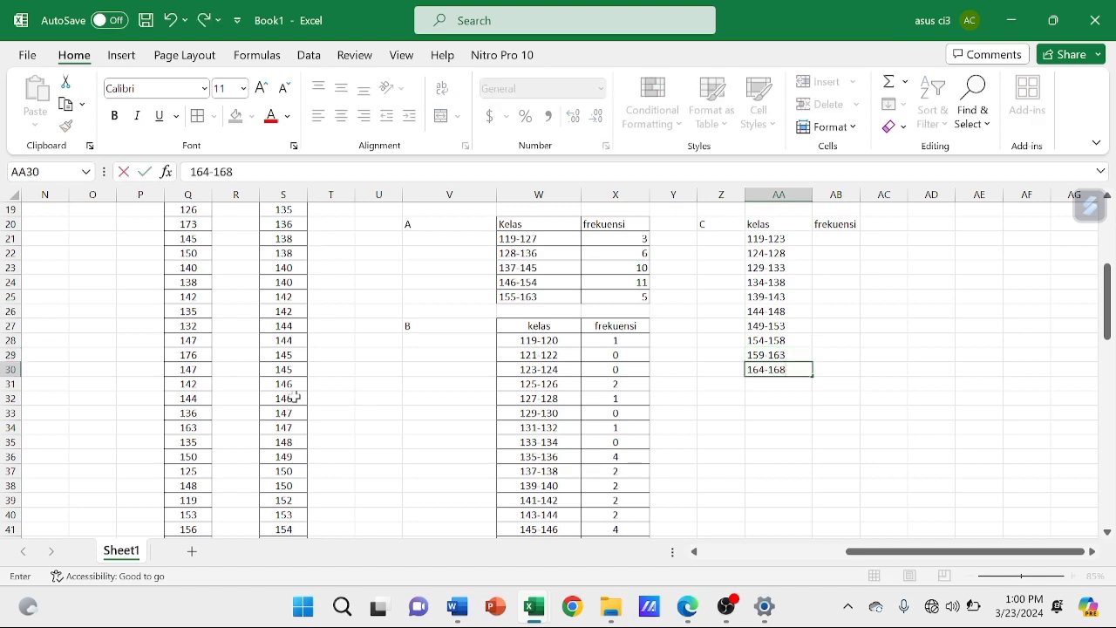
pyautogui.press('Return')
# Enter the last two classes of table C, 169-173 and 174-178, in AA31:AA32
pyautogui.write('169-173')
pyautogui.press('Return')
pyautogui.write('173-178')
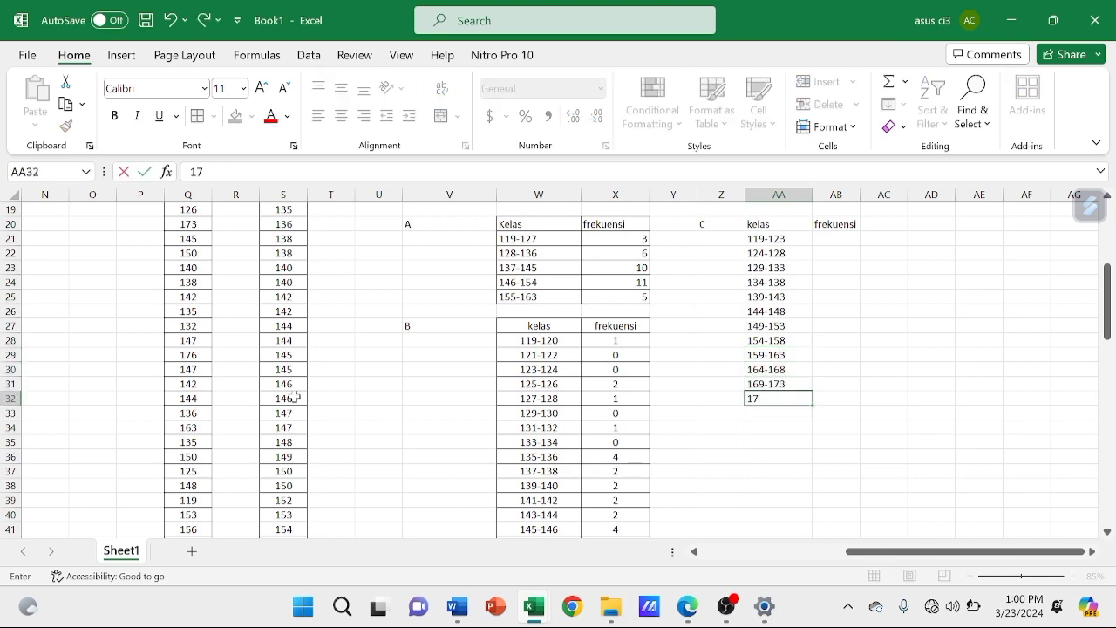
pyautogui.press('Left')
pyautogui.press('Left')
pyautogui.press('Left')
pyautogui.press('Left')
pyautogui.press('BackSpace')
pyautogui.write('5')
pyautogui.press('BackSpace')
pyautogui.write('4')
pyautogui.press('Return')
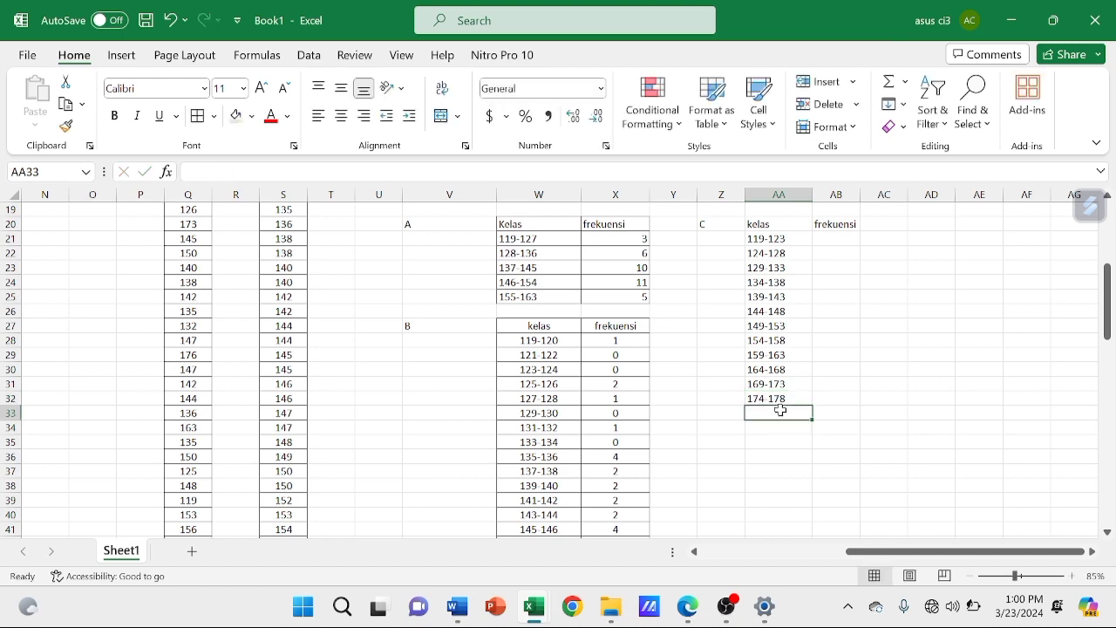
# Count the sorted values in column S for class 119-123 and enter the frequency 1 in AB21
pyautogui.click(826, 239)
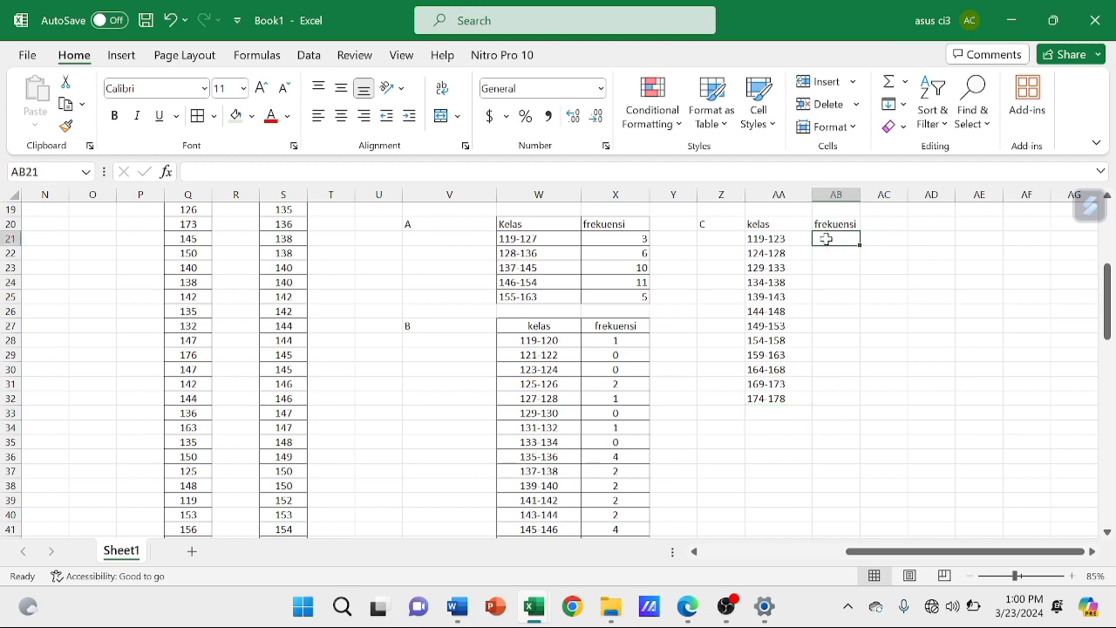
pyautogui.scroll(3, 826, 239)
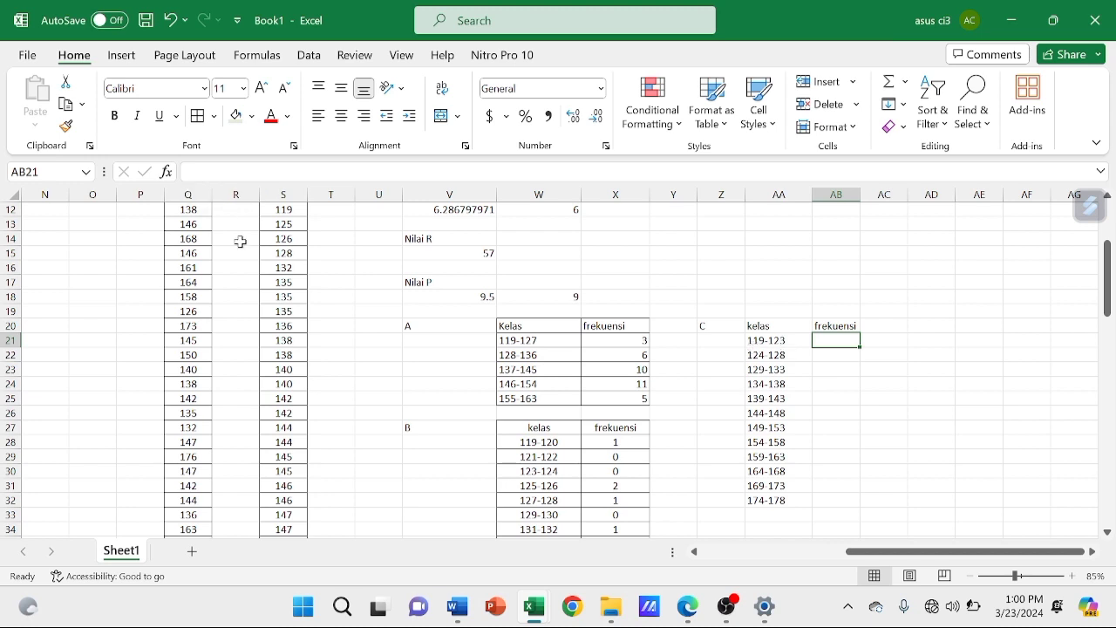
pyautogui.scroll(1, 236, 242)
pyautogui.click(295, 254)
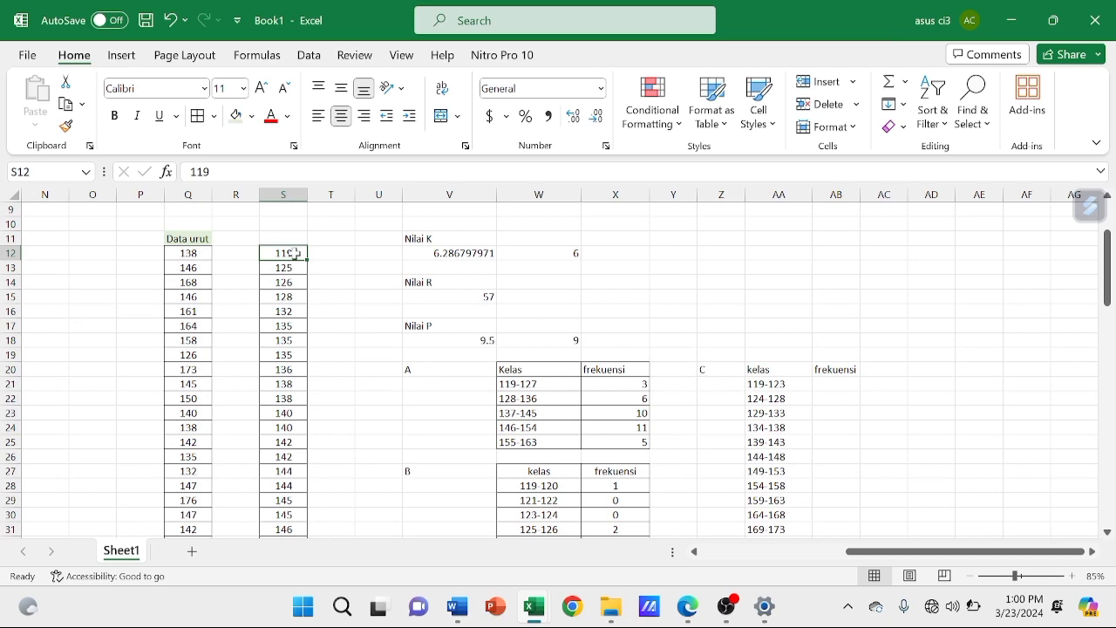
pyautogui.click(829, 385)
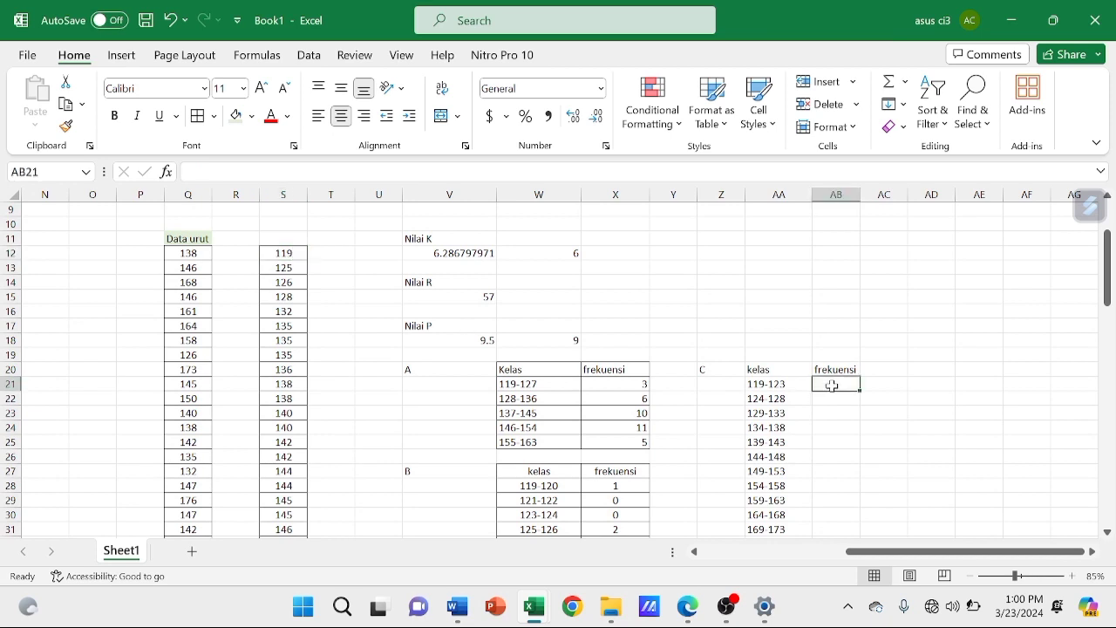
pyautogui.write('1')
pyautogui.press('Return')
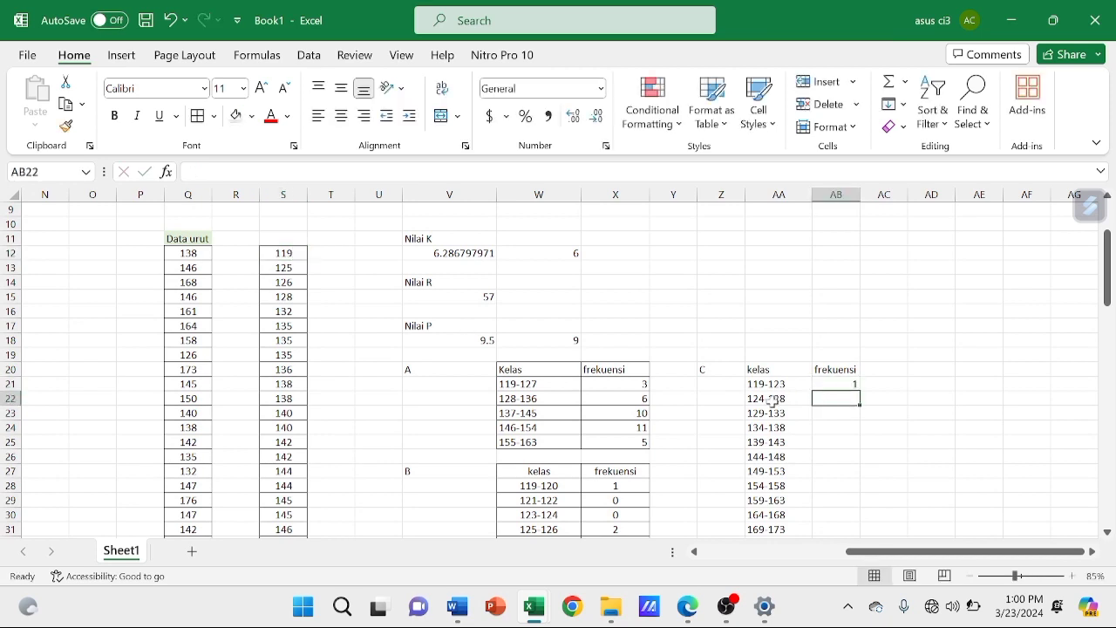
# Count the sorted values in column S for class 124-128 and enter the frequency 3 in AB22
pyautogui.click(299, 268)
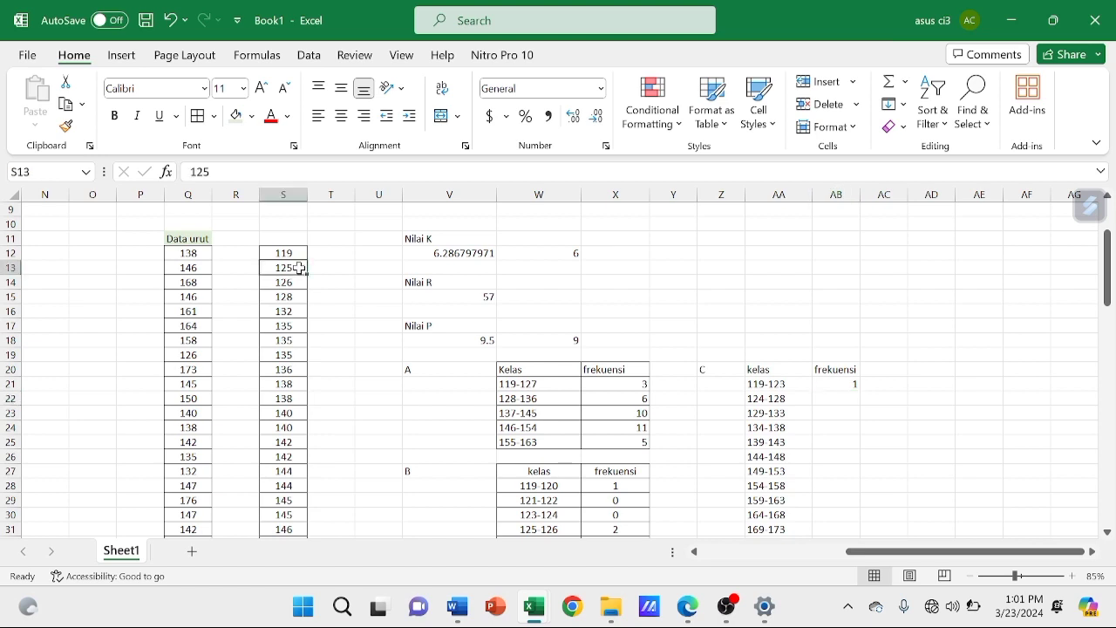
pyautogui.press('Down')
pyautogui.press('Down')
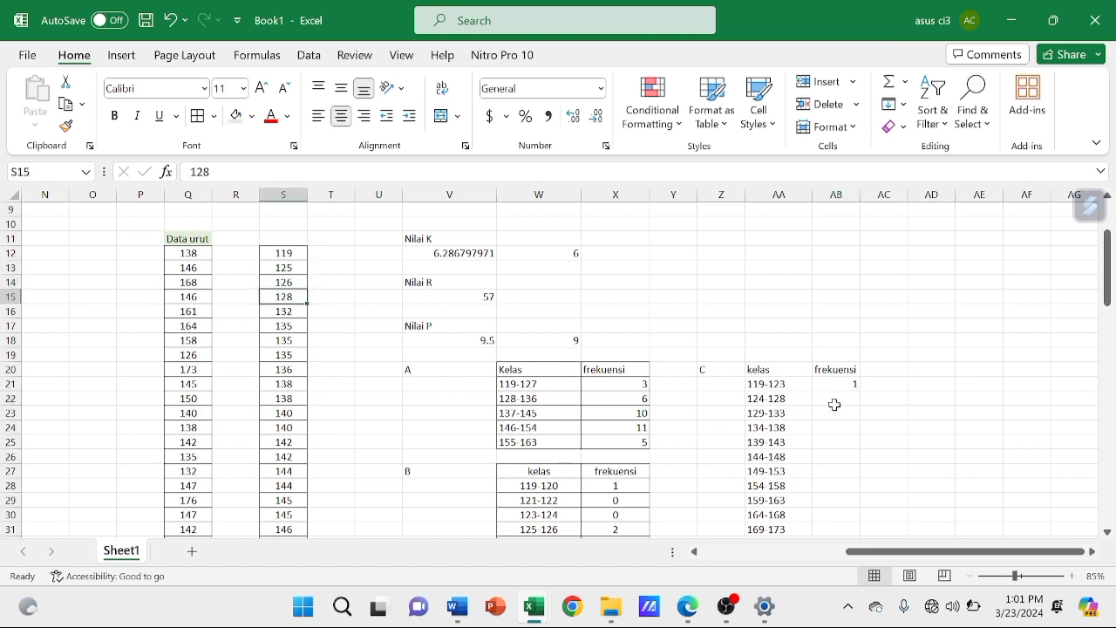
pyautogui.click(827, 399)
pyautogui.write('3')
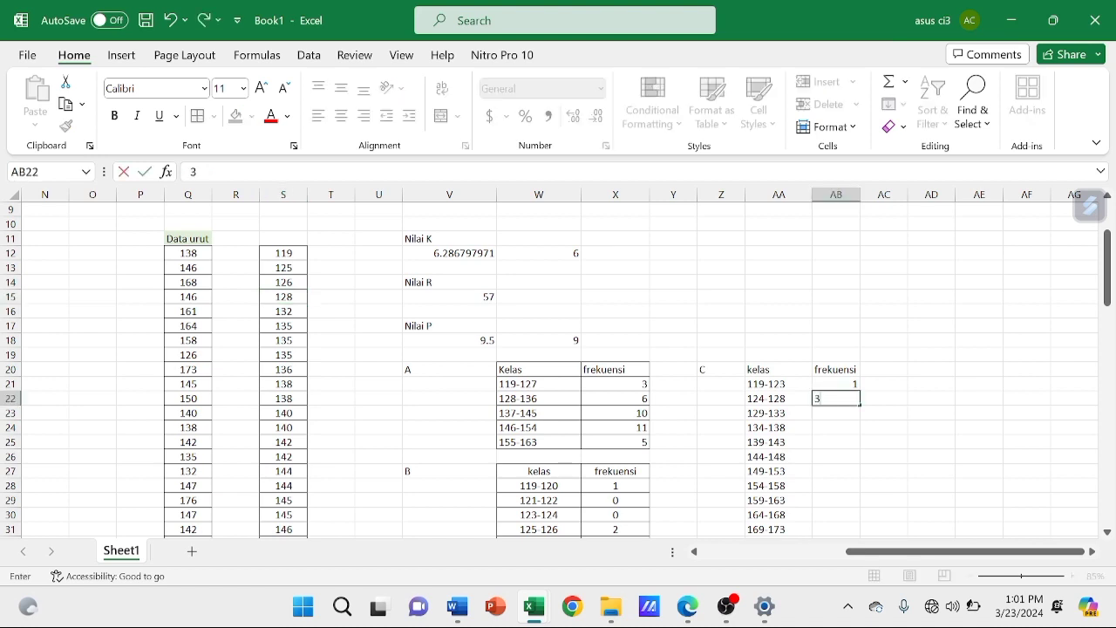
pyautogui.click(771, 417)
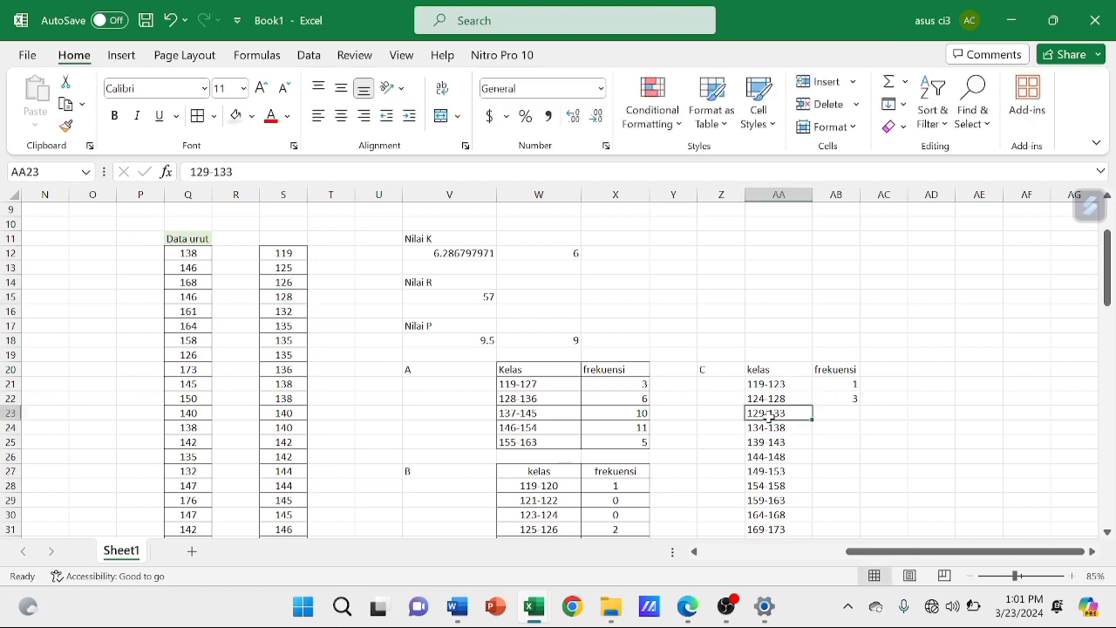
# Count the sorted values in column S for classes 129-133 and 134-138 and enter the frequencies 1 and 6 in AB23:AB24
pyautogui.click(294, 310)
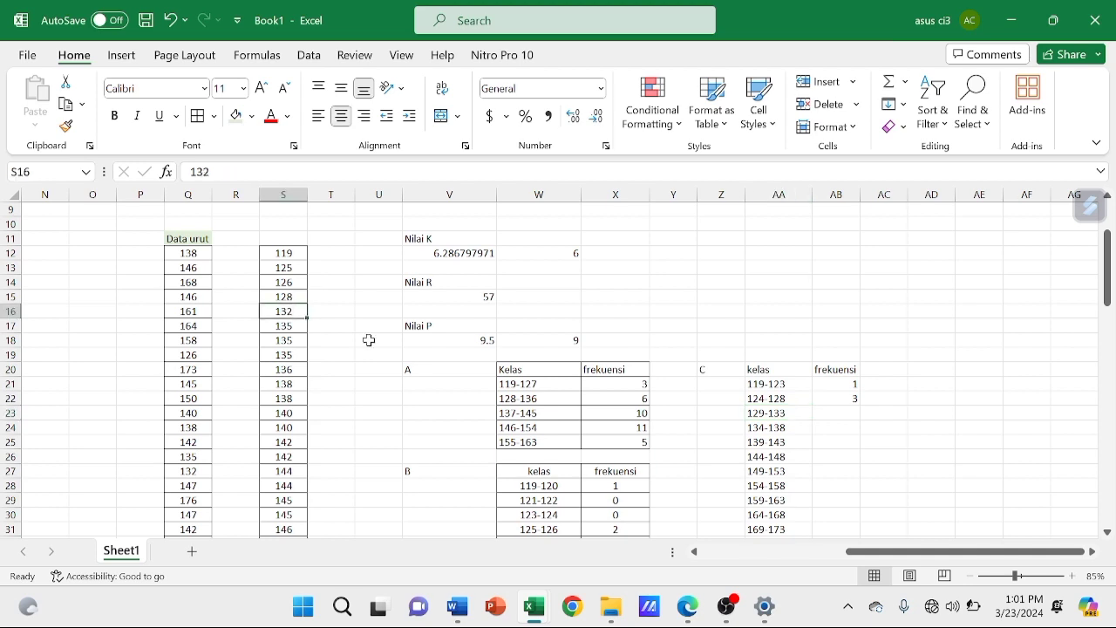
pyautogui.click(847, 413)
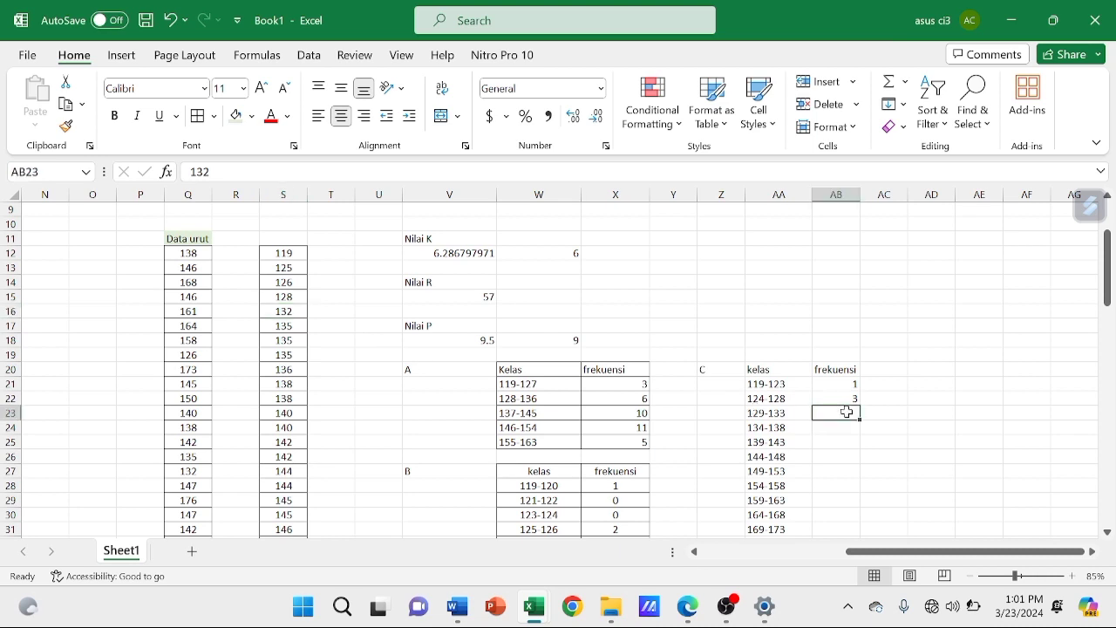
pyautogui.write('1')
pyautogui.press('Return')
pyautogui.press('Left')
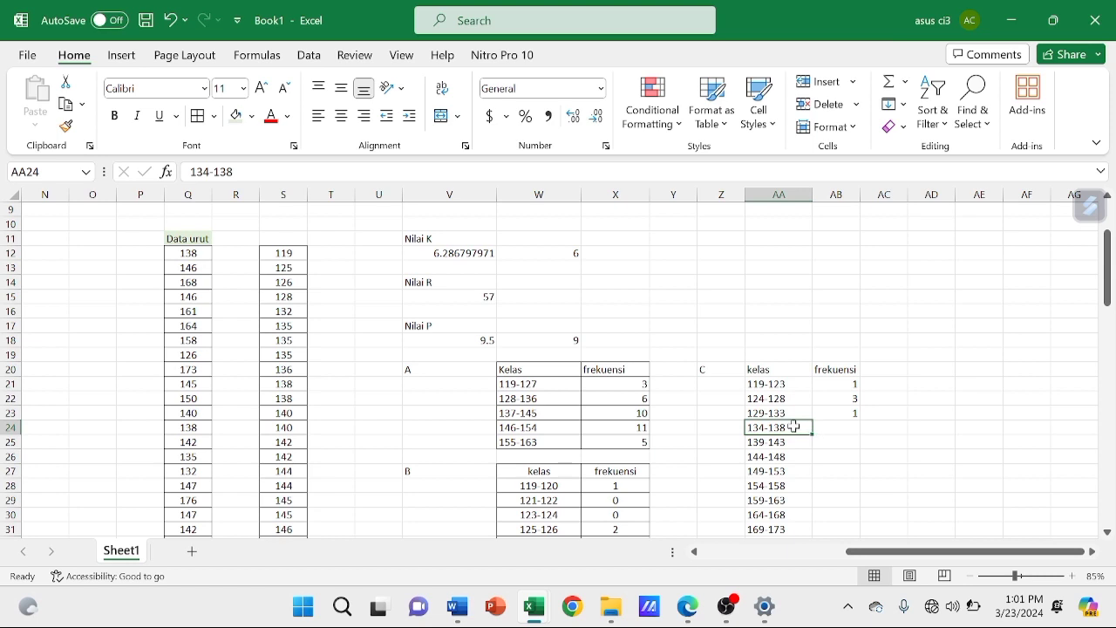
pyautogui.press('Right')
pyautogui.write('6')
pyautogui.press('Return')
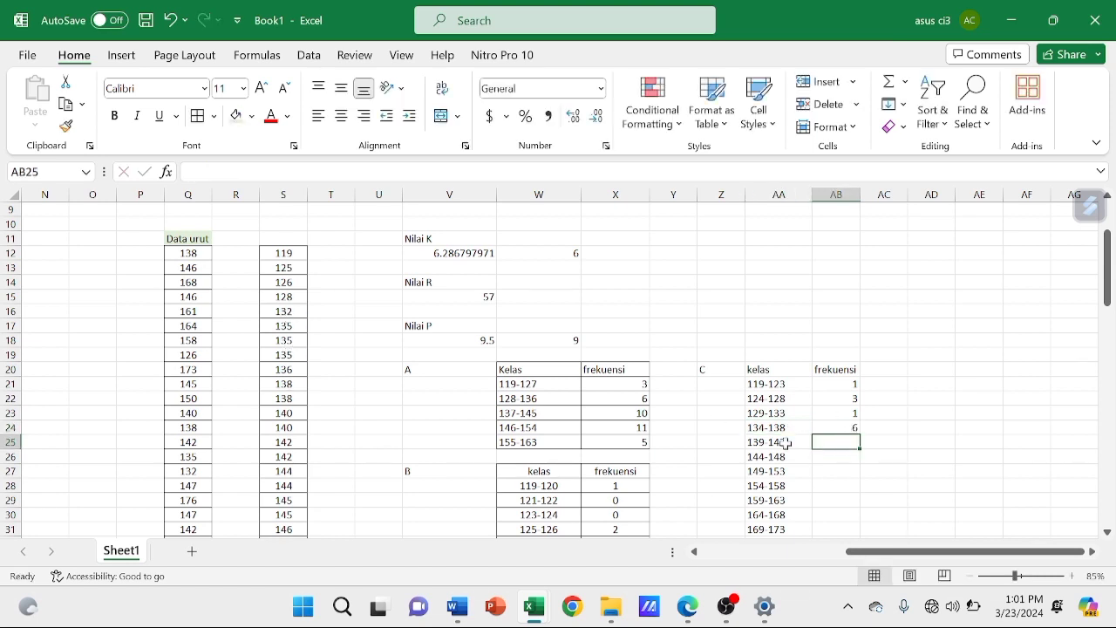
# Count the sorted values in column S for class 139-143 and enter the frequency 4 in AB25
pyautogui.click(297, 410)
pyautogui.click(283, 456)
pyautogui.click(836, 442)
pyautogui.write('4')
# Count the sorted values in column S for class 144-148 and enter the frequency 9 in AB26
pyautogui.click(284, 482)
pyautogui.press('Down')
pyautogui.press('Down')
pyautogui.press('Down')
pyautogui.press('Down')
pyautogui.press('Down')
pyautogui.press('Down')
pyautogui.press('Down')
pyautogui.press('Down')
pyautogui.click(840, 386)
pyautogui.write('9')
pyautogui.press('Return')
pyautogui.press('Left')
# Count the sorted values in column S for class 149-153 and enter the frequency 5 in AB27
pyautogui.scroll(-3, 247, 418)
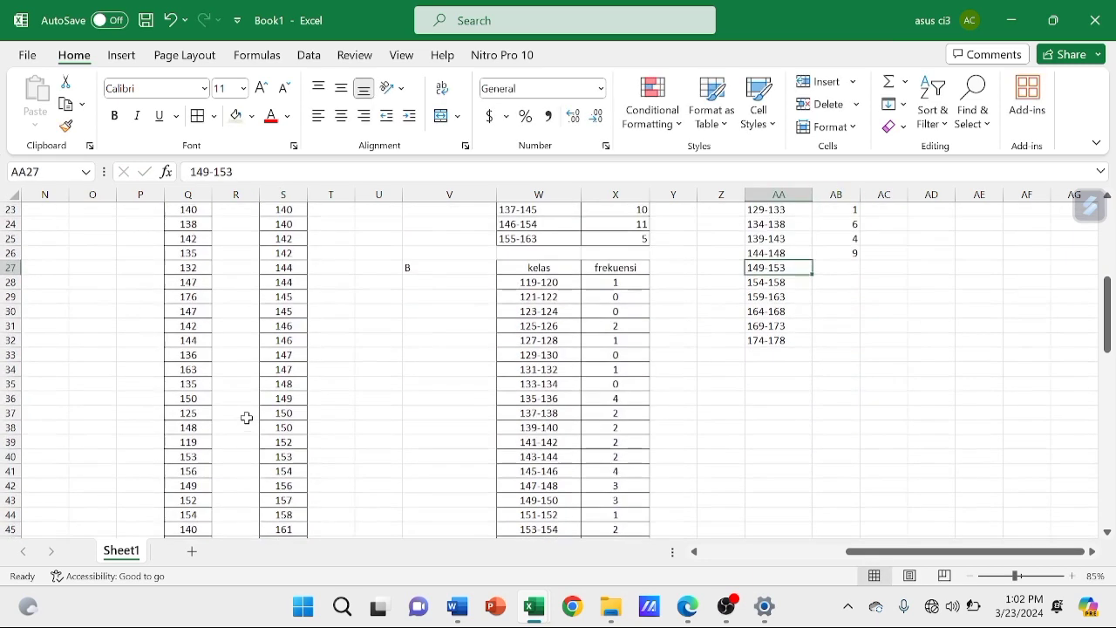
pyautogui.click(286, 401)
pyautogui.press('Down')
pyautogui.press('Down')
# Count the sorted values in column S for class 154-158 and enter the frequency 4 in AB28
pyautogui.press('Down')
pyautogui.press('Down')
pyautogui.click(836, 268)
pyautogui.write('5')
pyautogui.press('Return')
pyautogui.press('Left')
pyautogui.click(292, 471)
# Count the sorted values in column S for class 159-163 and enter the frequency 2 in AB29
pyautogui.press('Down')
pyautogui.press('Down')
pyautogui.press('Down')
pyautogui.click(835, 282)
pyautogui.write('4')
pyautogui.click(781, 297)
pyautogui.scroll(-1, 293, 503)
pyautogui.click(295, 502)
pyautogui.press('Down')
pyautogui.click(836, 268)
pyautogui.write('2')
# Count the sorted values in column S for class 164-168 and enter the frequency 3 in AB30
pyautogui.scroll(-1, 294, 515)
pyautogui.click(293, 526)
pyautogui.scroll(-1, 485, 466)
pyautogui.click(836, 239)
pyautogui.write('3')
# Check the last values in column S and enter the frequency 1 for both classes 169-173 and 174-178 in AB31:AB32
pyautogui.click(801, 254)
pyautogui.scroll(-1, 301, 494)
pyautogui.scroll(1, 300, 492)
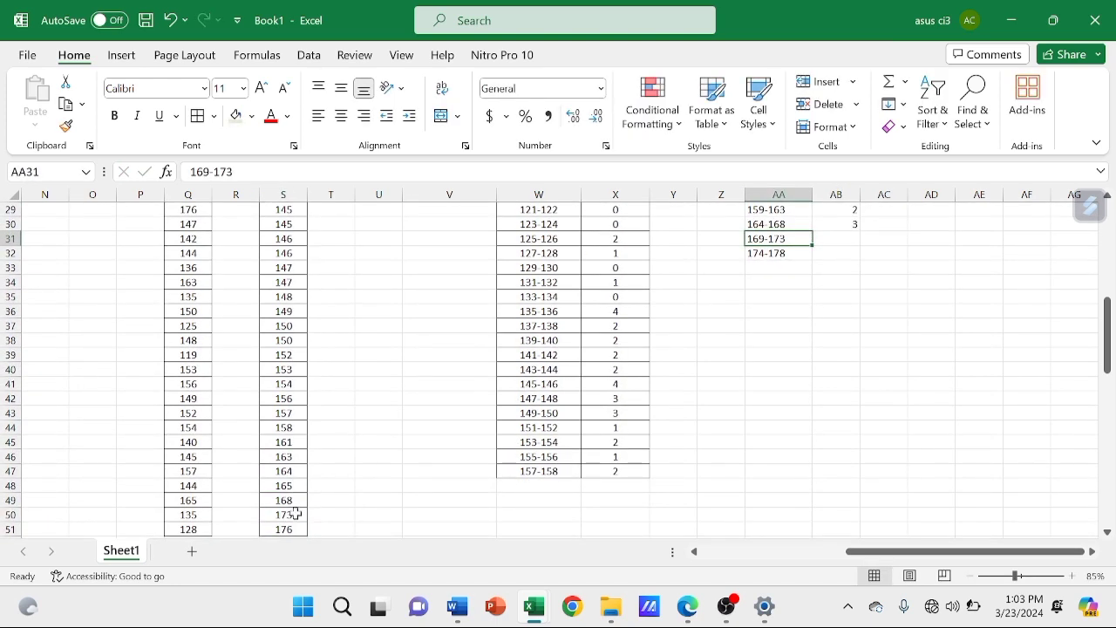
pyautogui.click(835, 239)
pyautogui.write('1')
pyautogui.click(836, 254)
pyautogui.write('1')
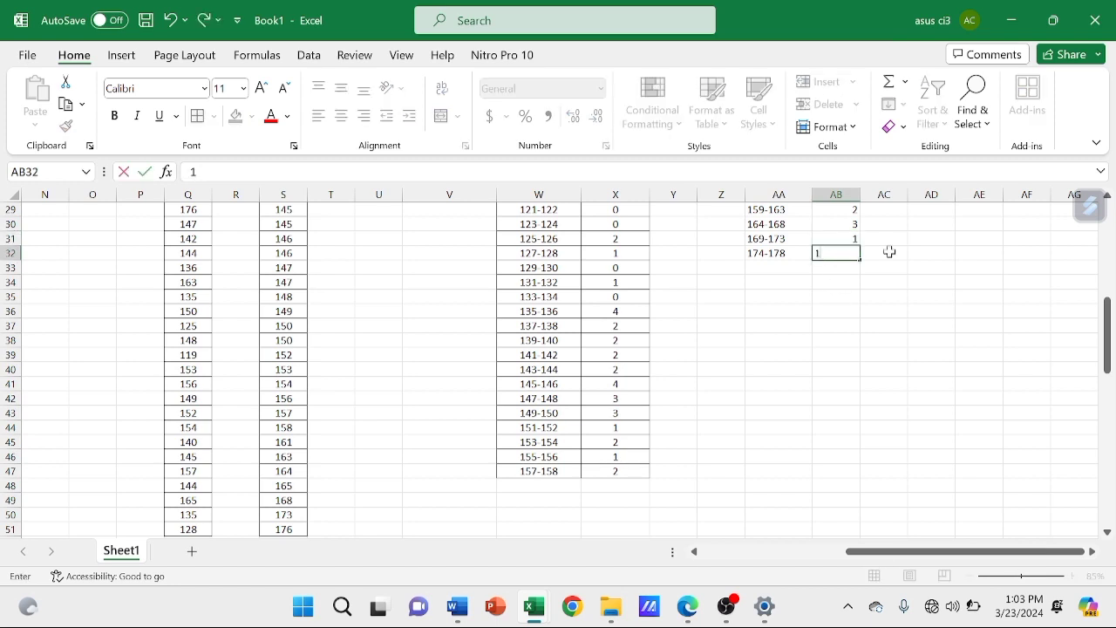
pyautogui.click(888, 253)
# Apply all borders and centre alignment to table C in AA20:AB32
pyautogui.scroll(4, 881, 258)
pyautogui.click(840, 282)
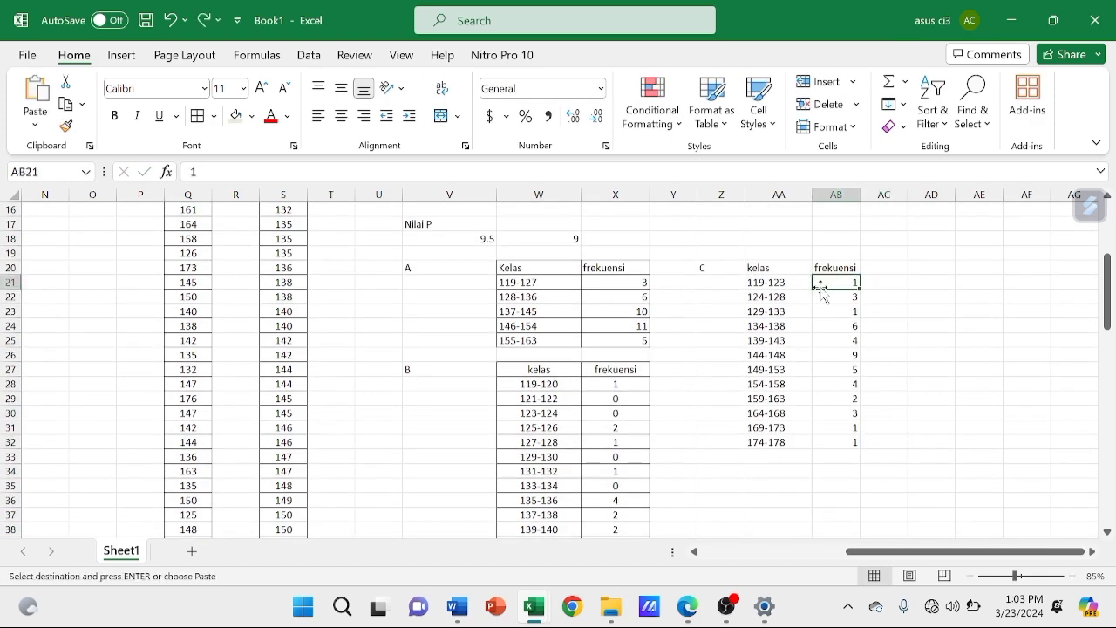
pyautogui.moveTo(752, 269); pyautogui.dragTo(853, 442)
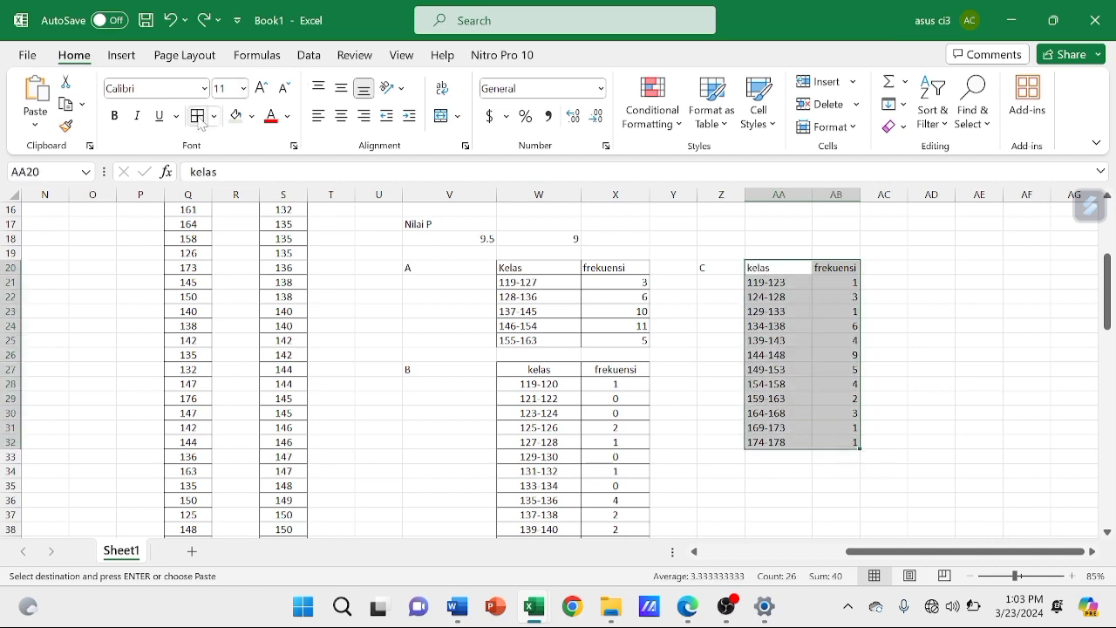
pyautogui.press('Escape')
pyautogui.click(341, 116)
pyautogui.click(669, 409)
# Enter the label D in Z35 and check question 2d in the Bab 2 - StatPro PDF in Edge before returning to Book1 in Excel
pyautogui.scroll(-3, 670, 409)
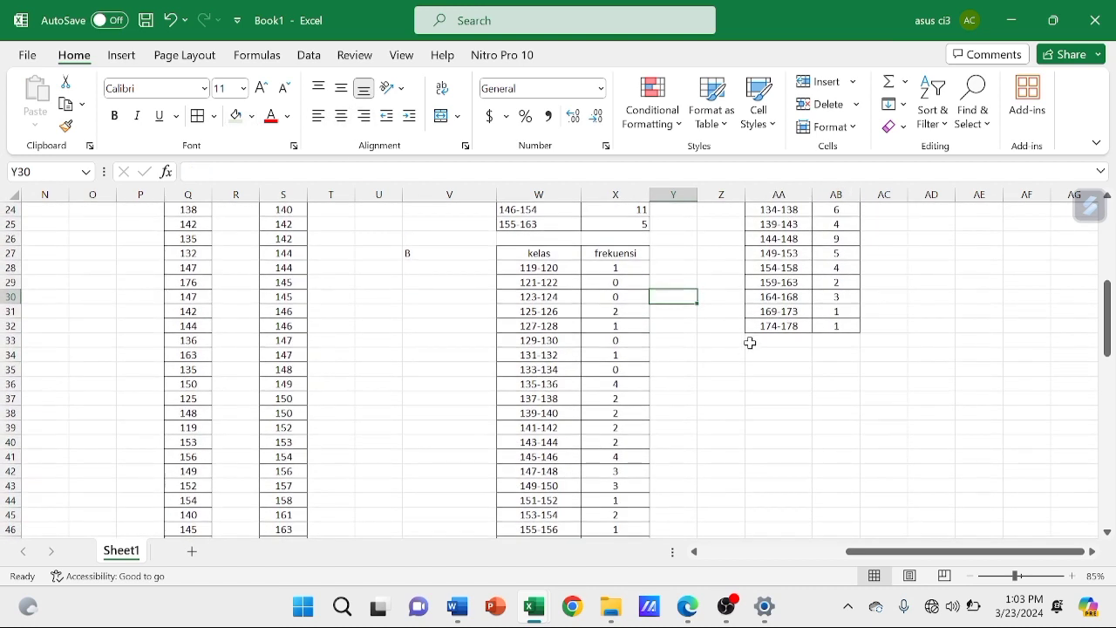
pyautogui.click(718, 369)
pyautogui.moveTo(685, 615)
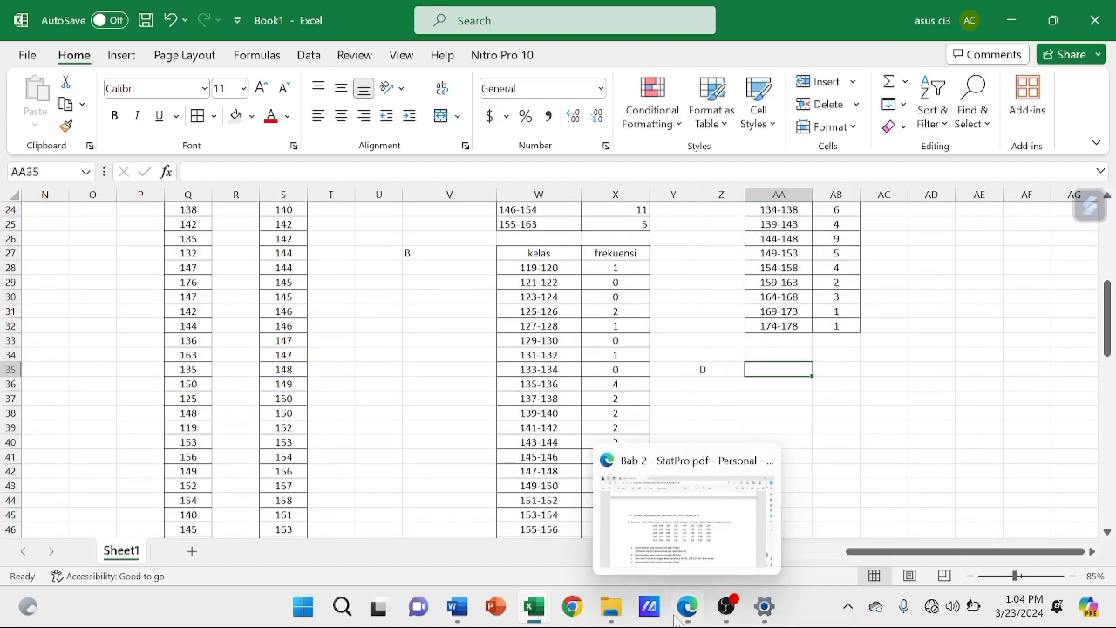
pyautogui.click(686, 498)
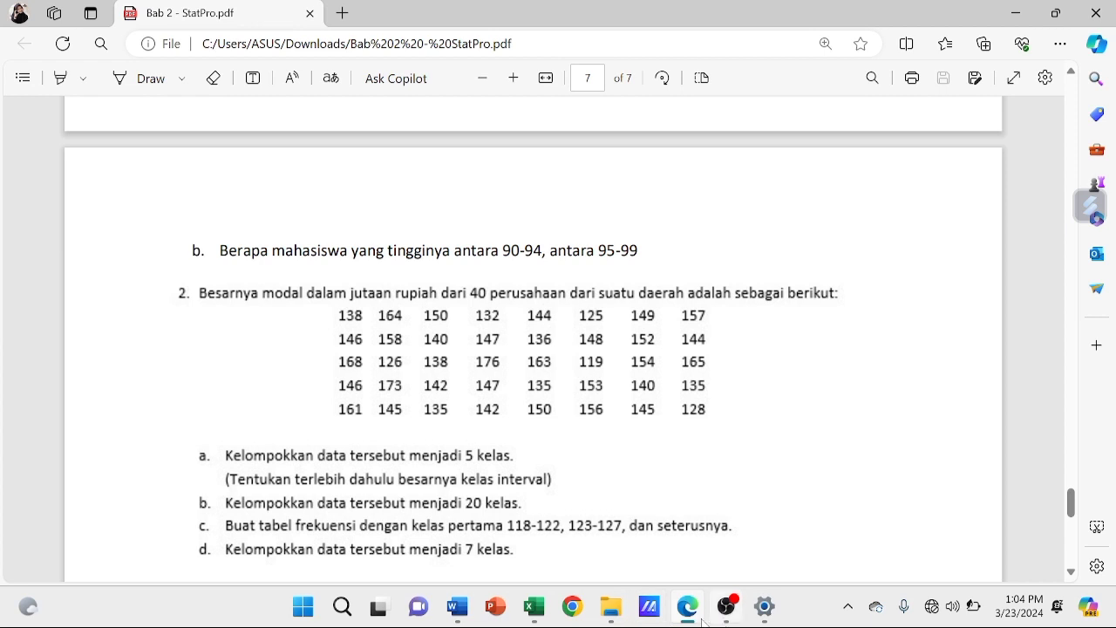
pyautogui.moveTo(696, 622)
pyautogui.moveTo(535, 608)
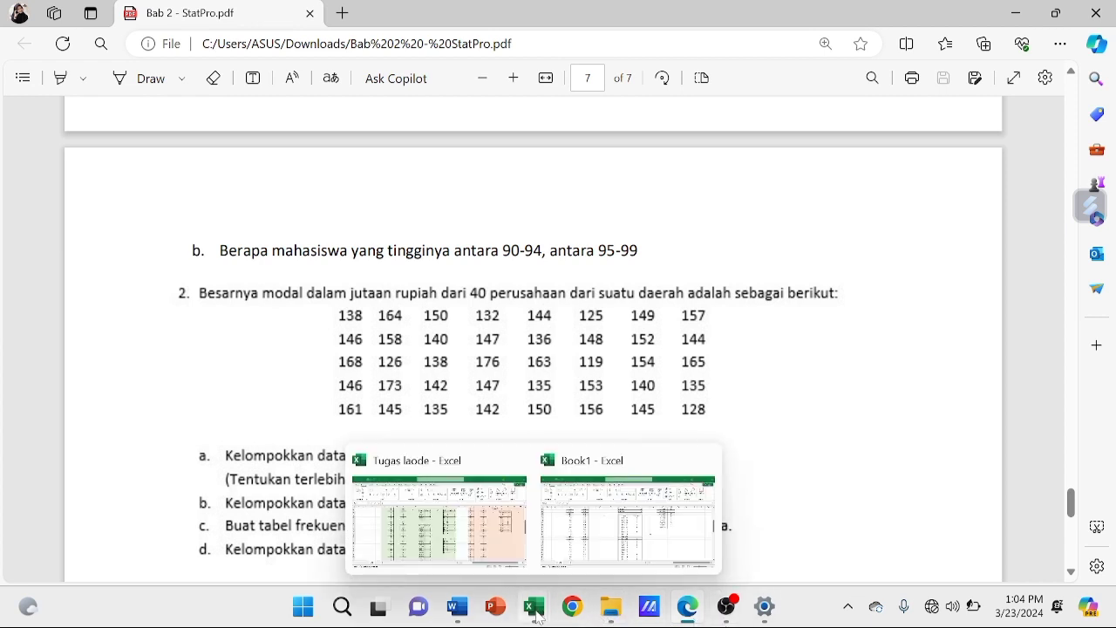
pyautogui.click(610, 516)
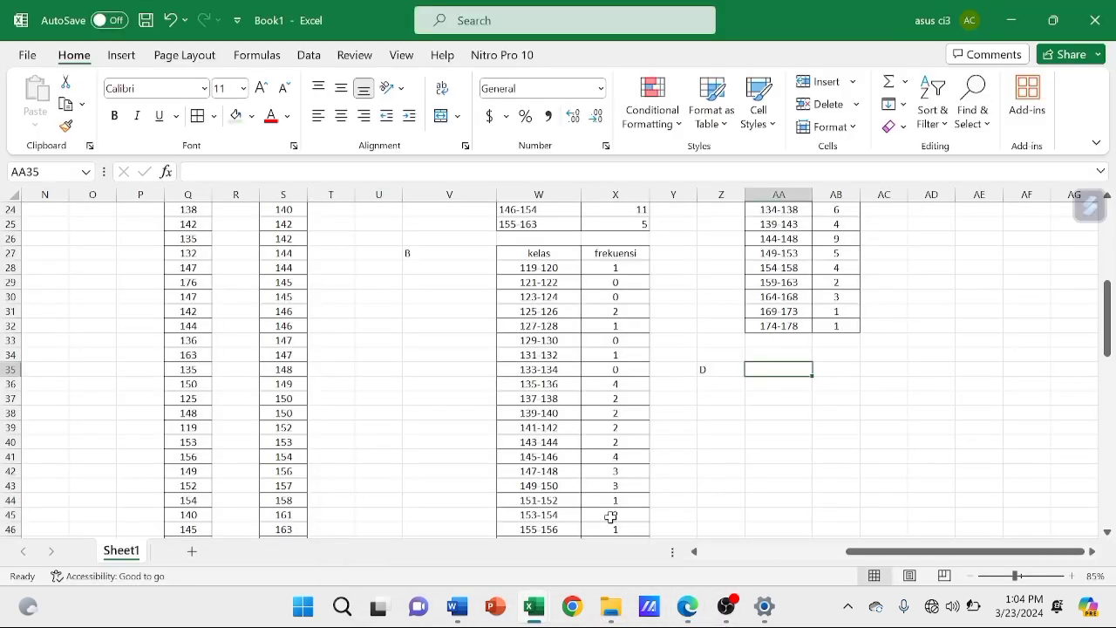
# Review the Nilai K result in W12 and enter the header kelas for table D in AA35
pyautogui.scroll(5, 610, 516)
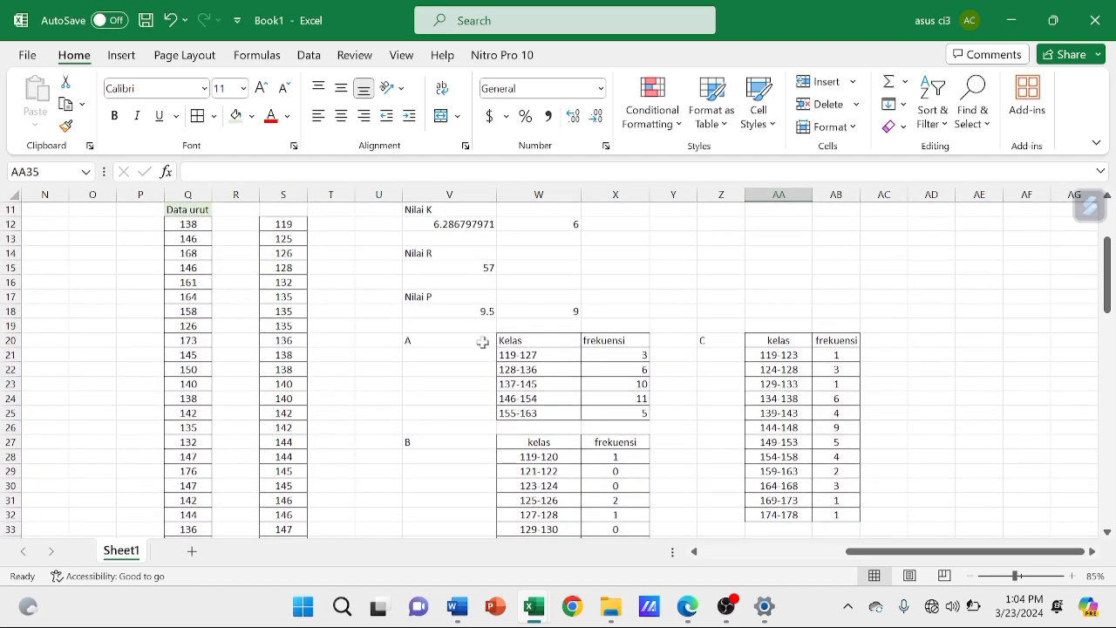
pyautogui.click(559, 227)
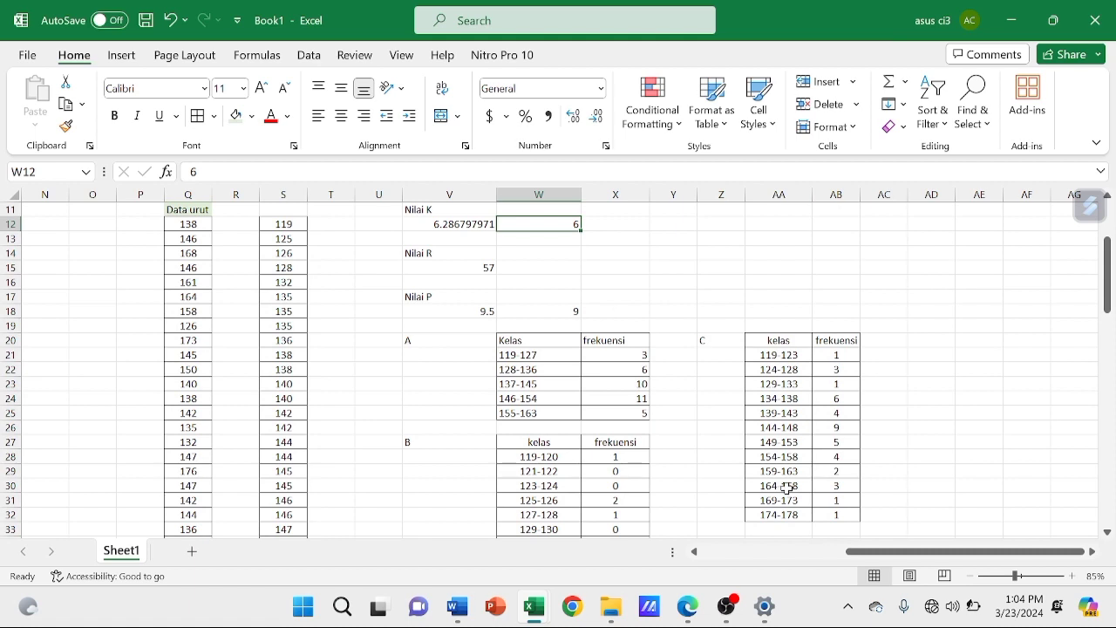
pyautogui.scroll(-3, 785, 485)
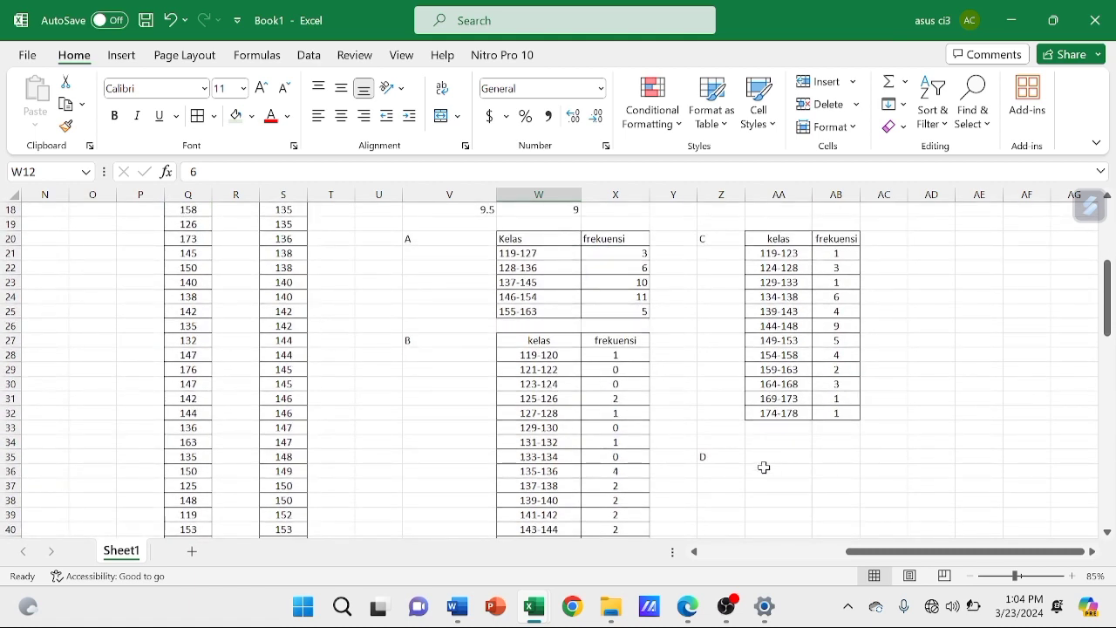
pyautogui.click(763, 459)
pyautogui.write('k')
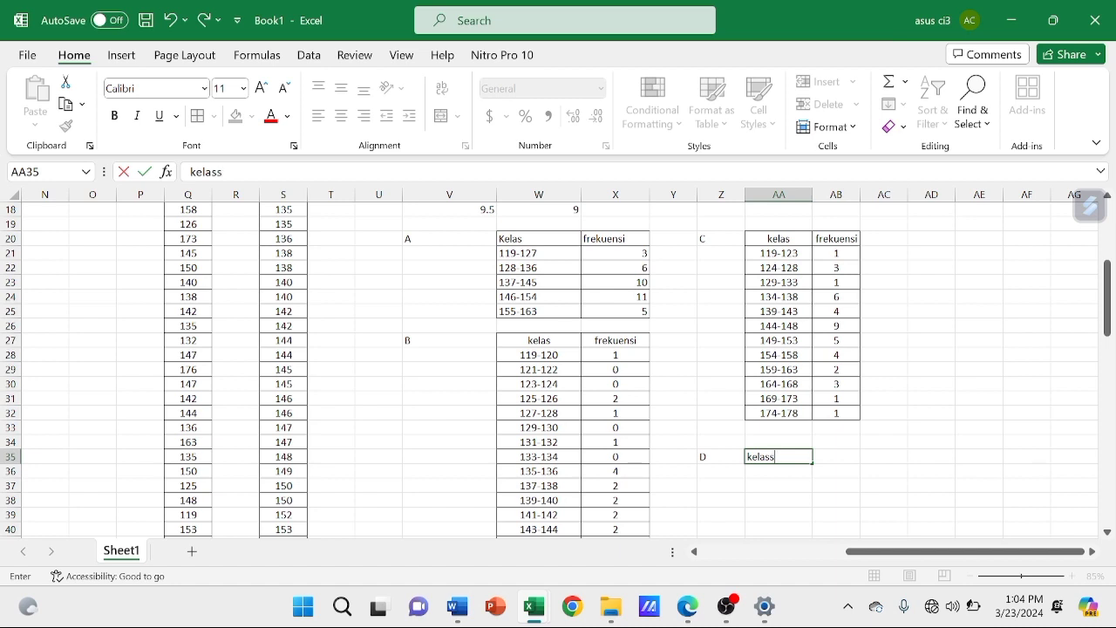
pyautogui.write('elas')
pyautogui.press('Return')
# Enter the first class of table D, 119-124, in AA36, checking it against the class count in W12
pyautogui.write('119-124')
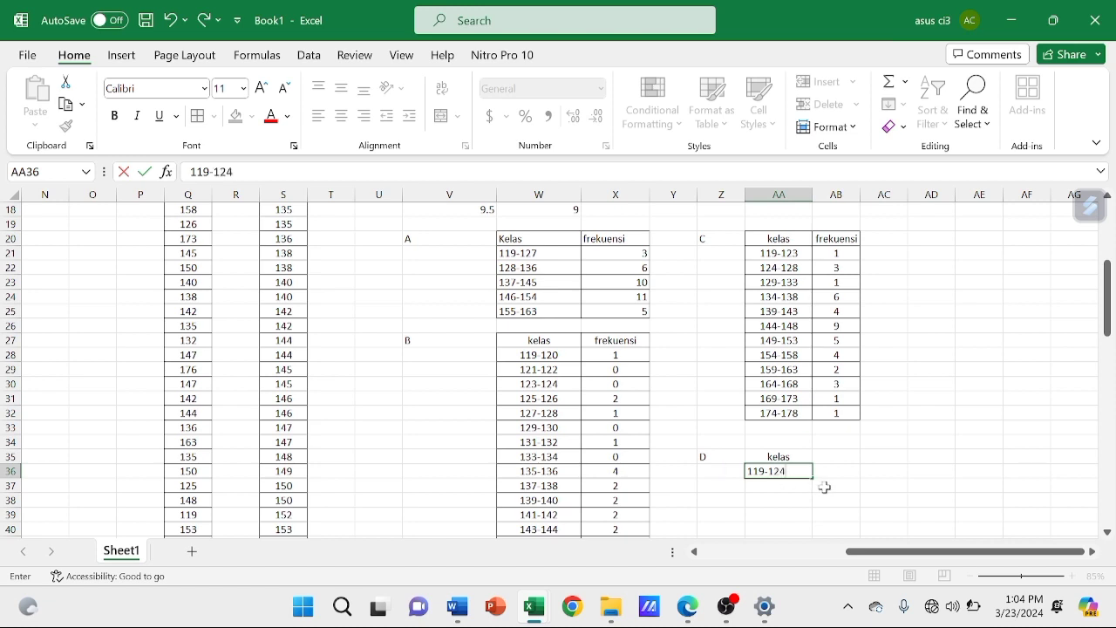
pyautogui.scroll(2, 662, 376)
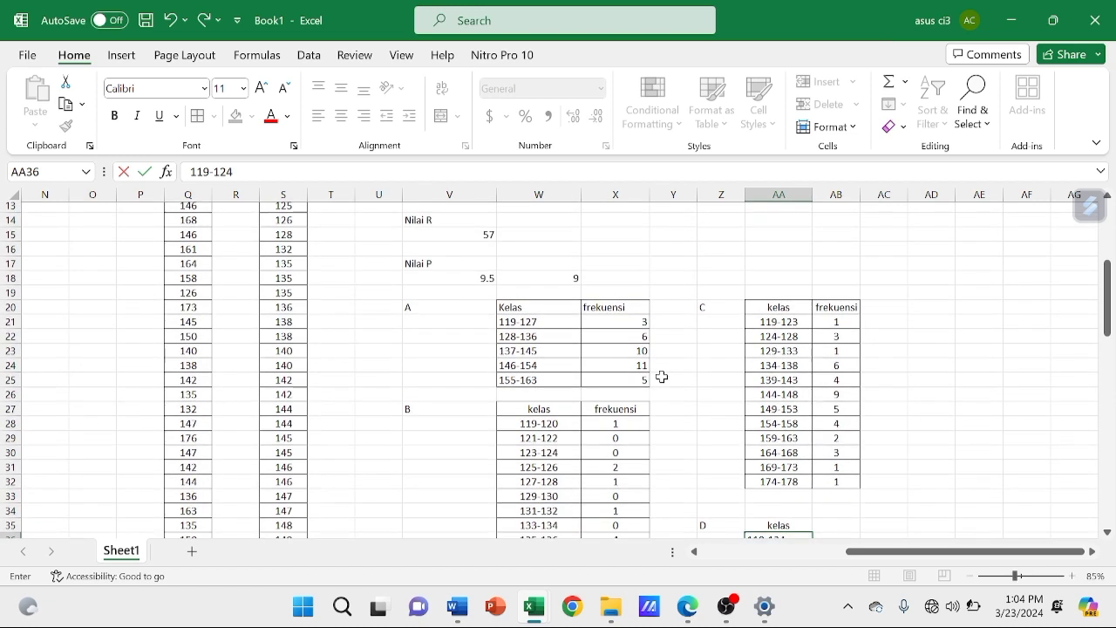
pyautogui.scroll(-3, 662, 377)
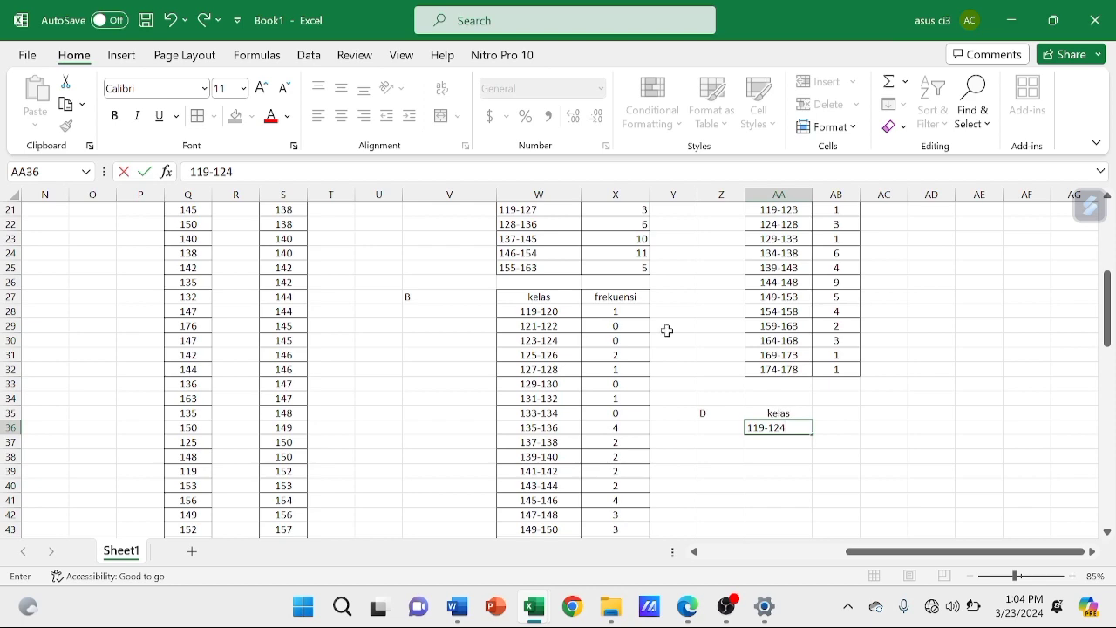
pyautogui.scroll(5, 653, 316)
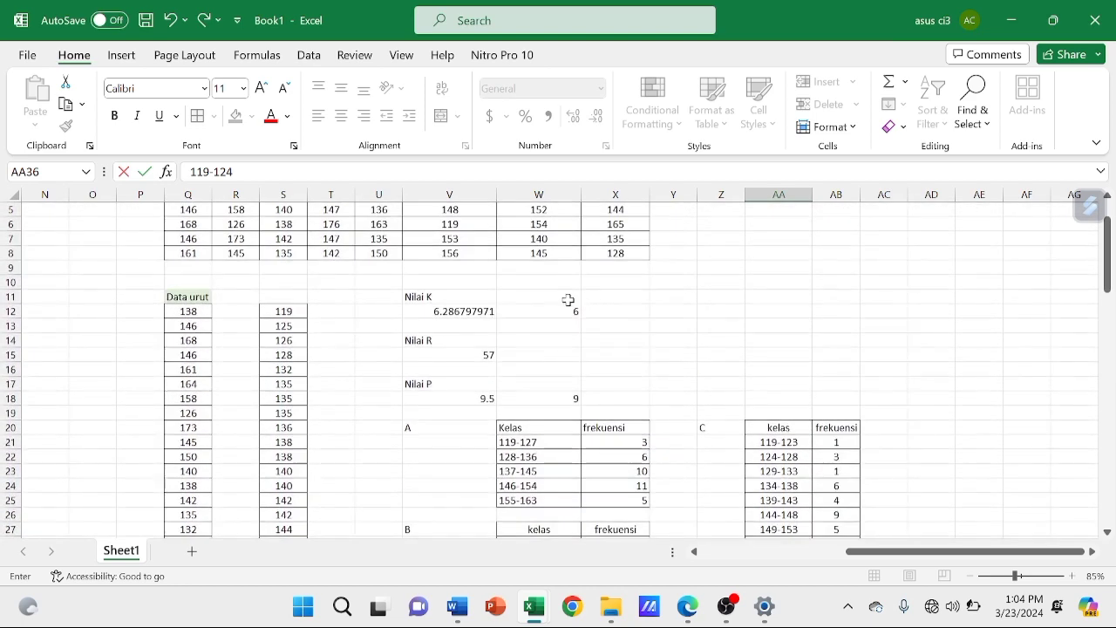
pyautogui.click(567, 312)
# Enter the second class of table D, 125-130, in AA37
pyautogui.scroll(-4, 750, 436)
pyautogui.scroll(-1, 750, 436)
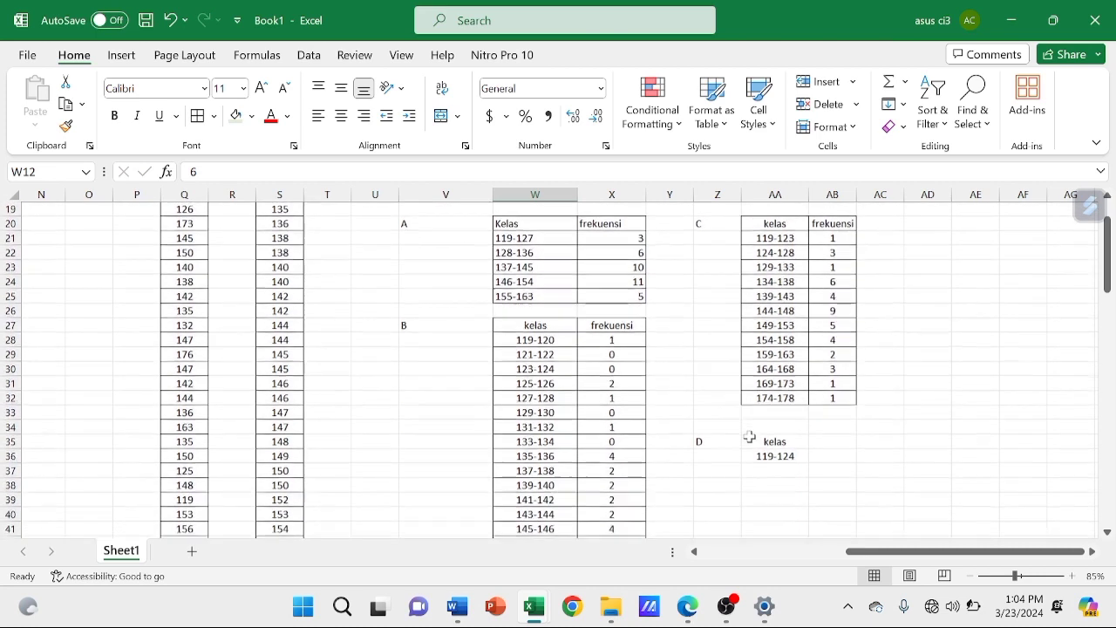
pyautogui.click(782, 471)
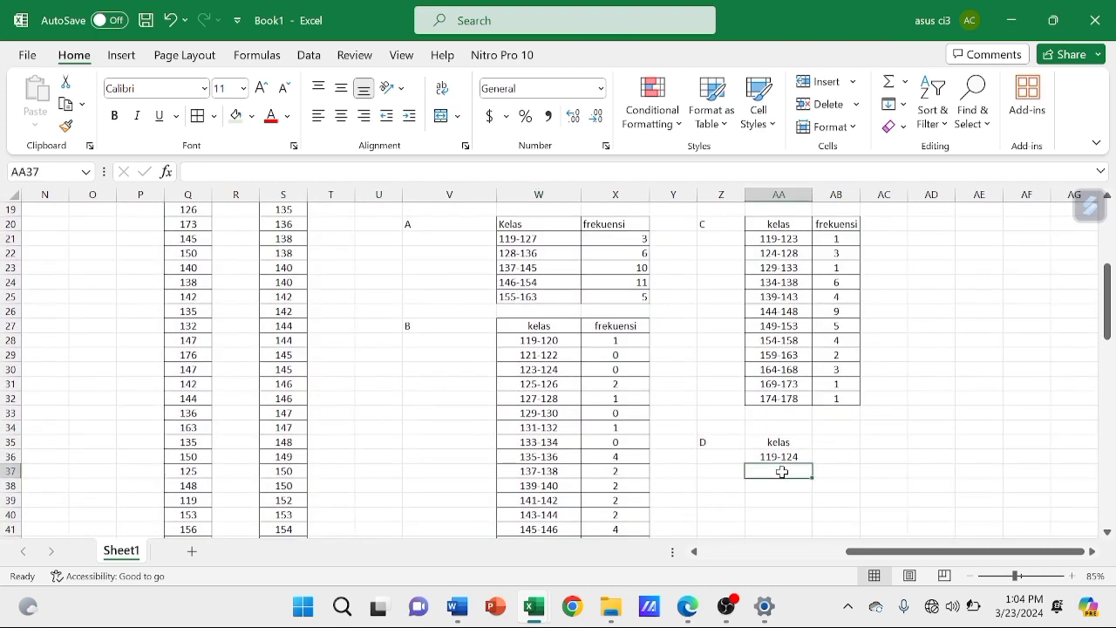
pyautogui.write('12')
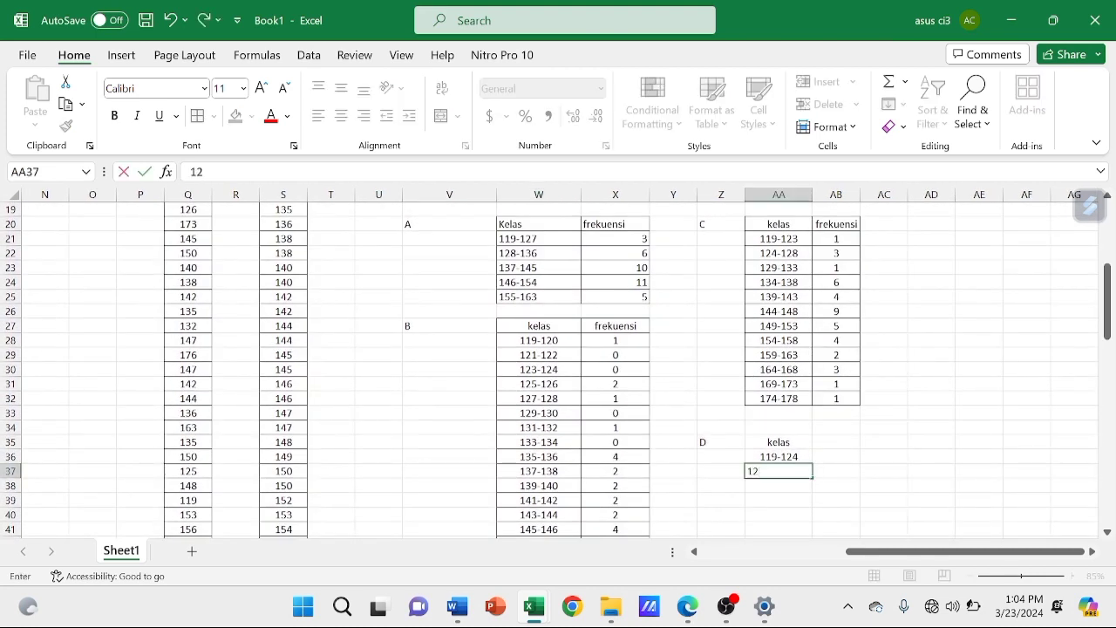
pyautogui.write('5-130')
pyautogui.press('Return')
# Enter the classes 131-135, 136-141 and 142-146 in AA38:AA40
pyautogui.write('131-135')
pyautogui.press('Return')
pyautogui.write('136-141')
pyautogui.press('Return')
pyautogui.write('142-146')
pyautogui.press('Return')
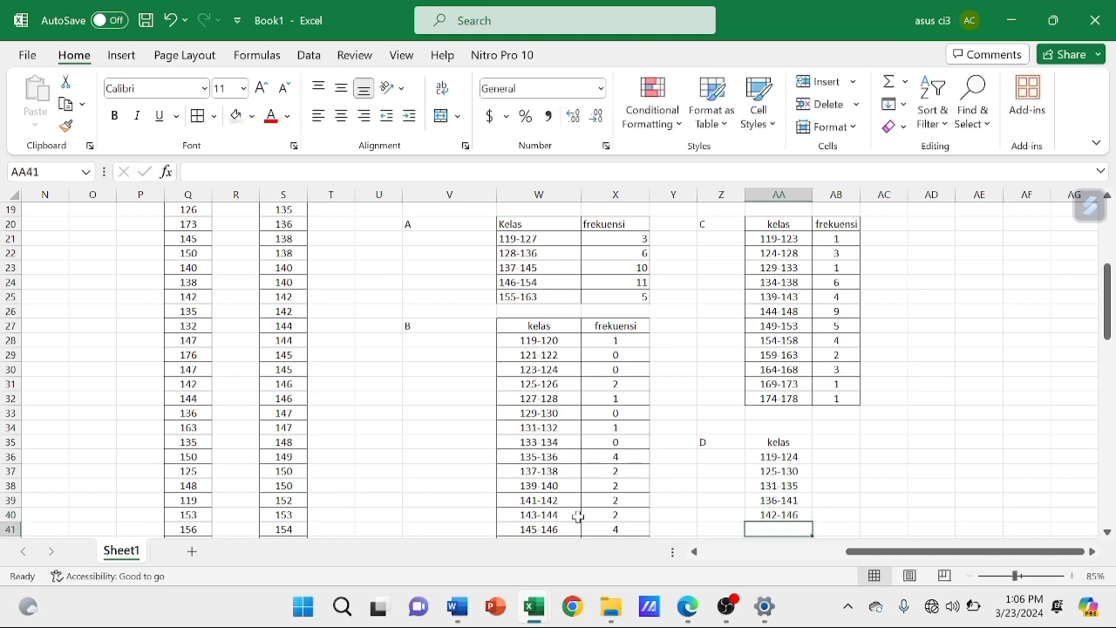
# Clear the classes in AA39:AA40 and correct the class in AA38 to 131-136
pyautogui.click(792, 513)
pyautogui.press('BackSpace')
pyautogui.click(797, 501)
pyautogui.press('BackSpace')
pyautogui.doubleClick(804, 490)
pyautogui.press('BackSpace')
pyautogui.write('6')
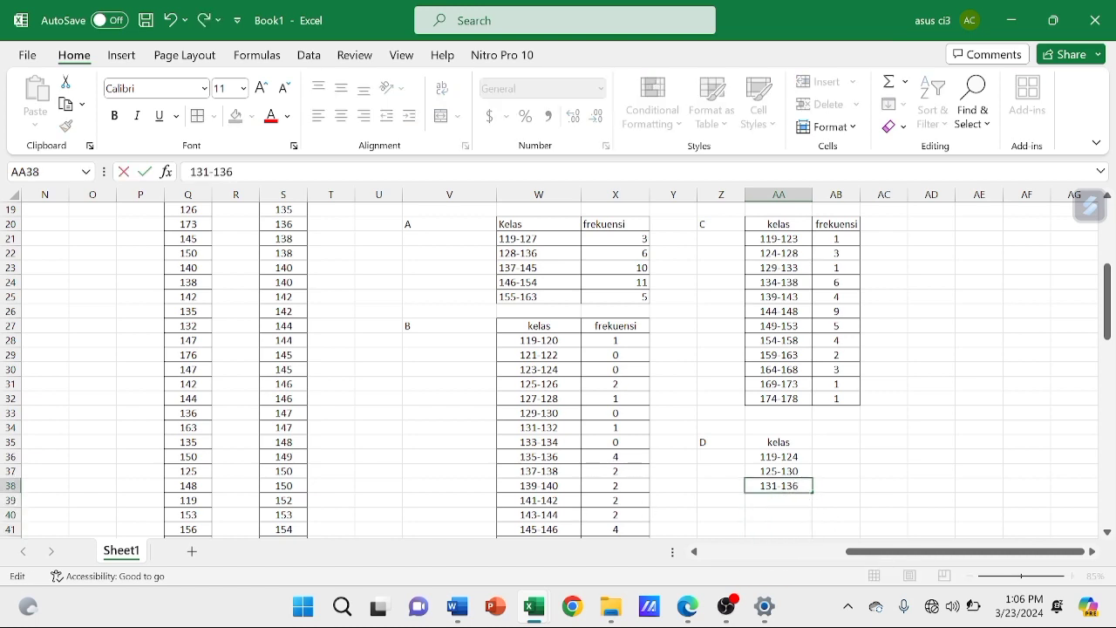
pyautogui.press('Return')
# Enter the classes 137-142 and 143-148 in AA39:AA40
pyautogui.write('137-142')
pyautogui.press('Return')
pyautogui.write('143-148')
pyautogui.press('Return')
# Enter the last two classes of table D, 149-154 and 155-160, in AA41:AA42
pyautogui.write('149')
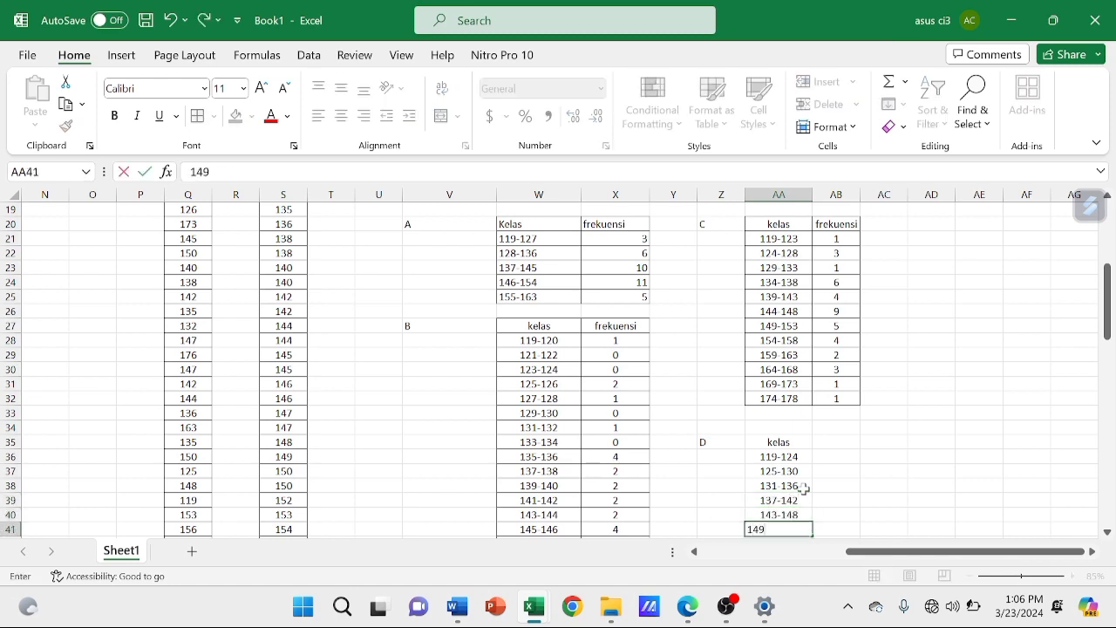
pyautogui.write('-154')
pyautogui.press('Return')
pyautogui.write('155-1')
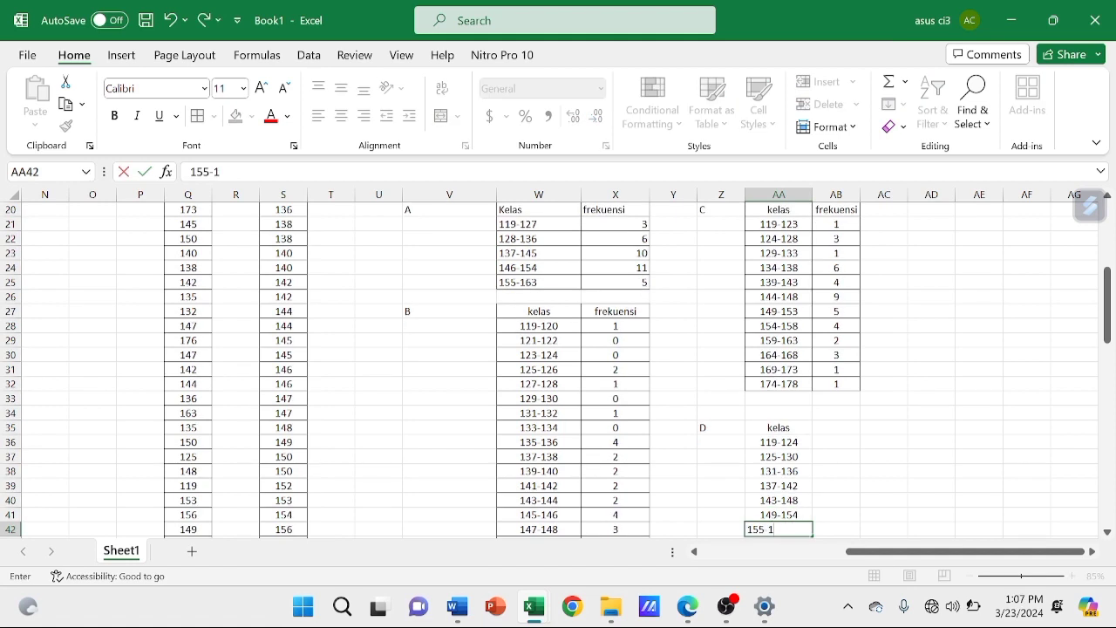
pyautogui.write('60')
pyautogui.hotkey('ctrl', 'Return')
# Enter the header frekuensi for table D in AB35
pyautogui.scroll(-2, 787, 523)
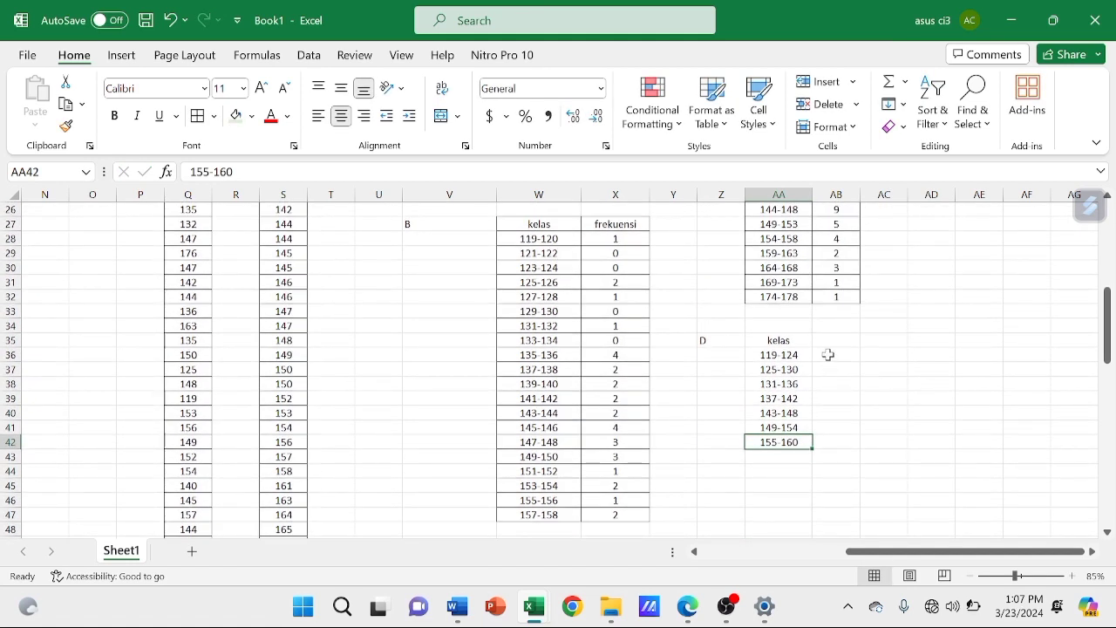
pyautogui.click(828, 355)
pyautogui.click(831, 342)
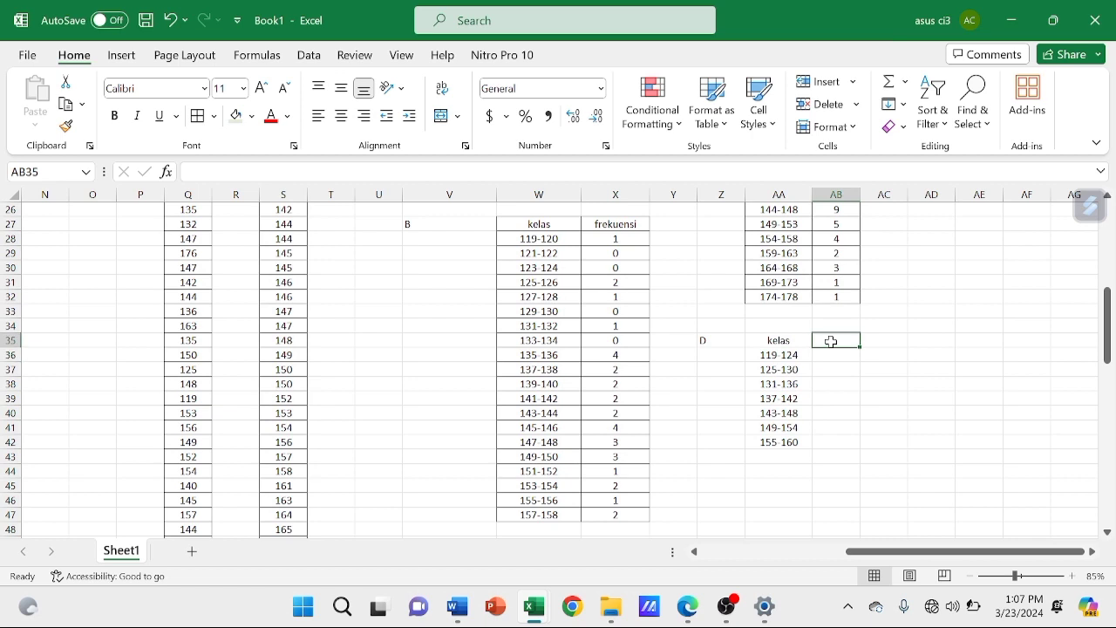
pyautogui.write('frekuensi')
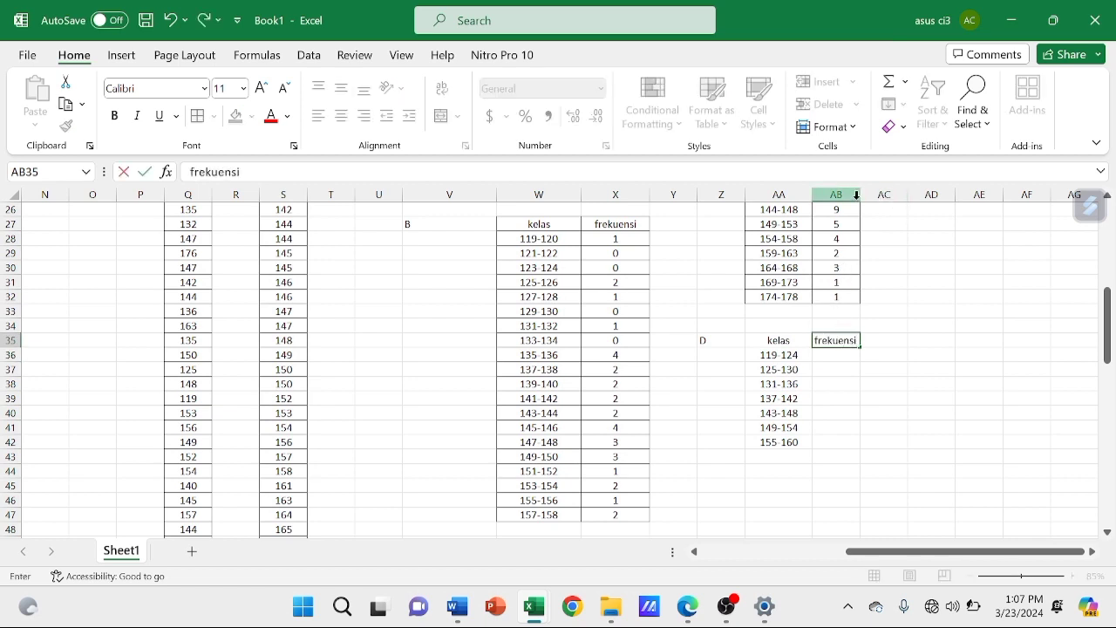
pyautogui.click(898, 322)
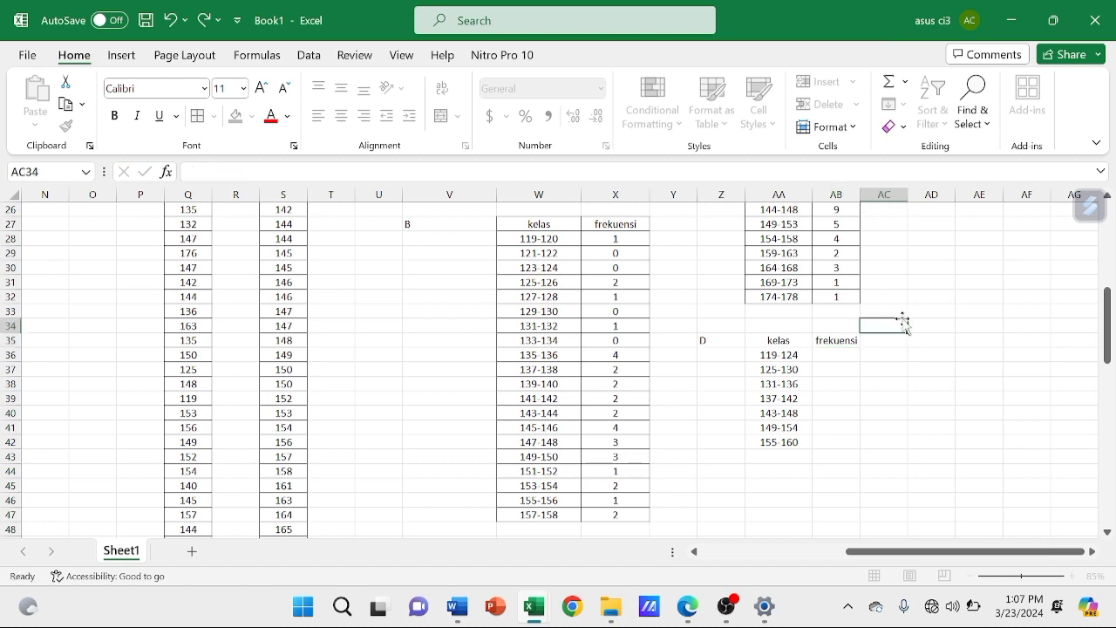
# Count the sorted data for class 119-124 and enter the frequency 1 in AB36
pyautogui.click(845, 351)
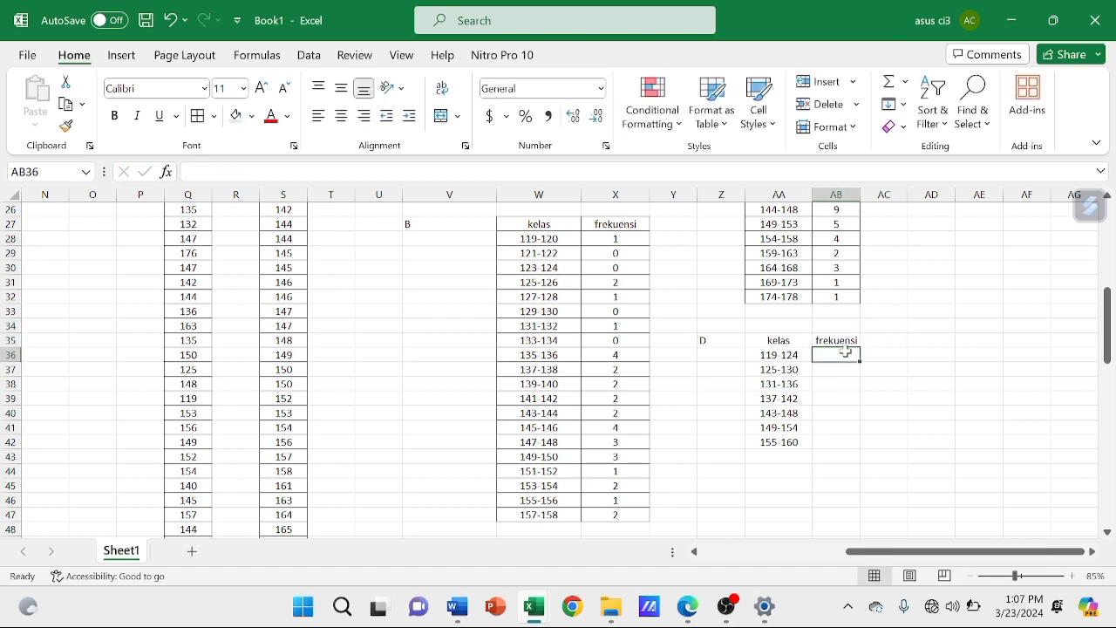
pyautogui.scroll(3, 845, 351)
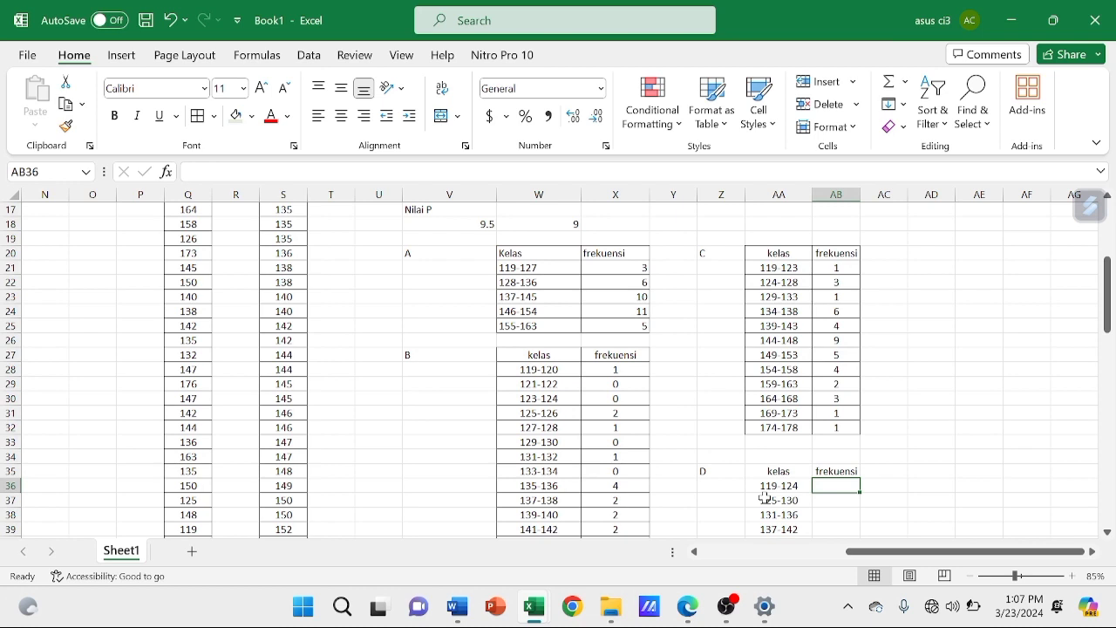
pyautogui.scroll(2, 460, 266)
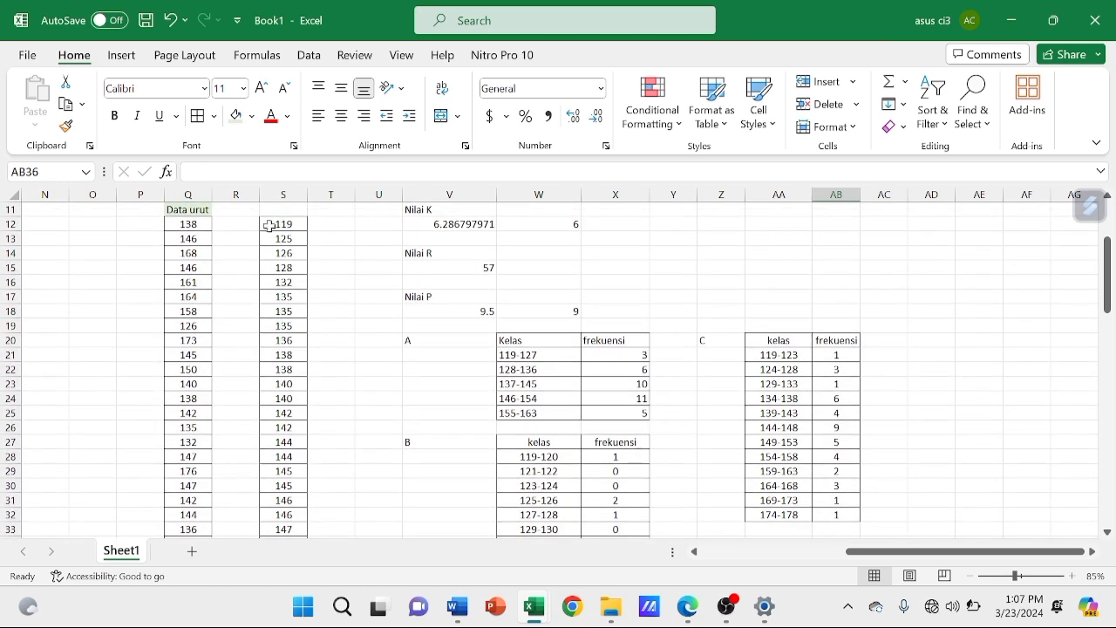
pyautogui.scroll(-4, 643, 434)
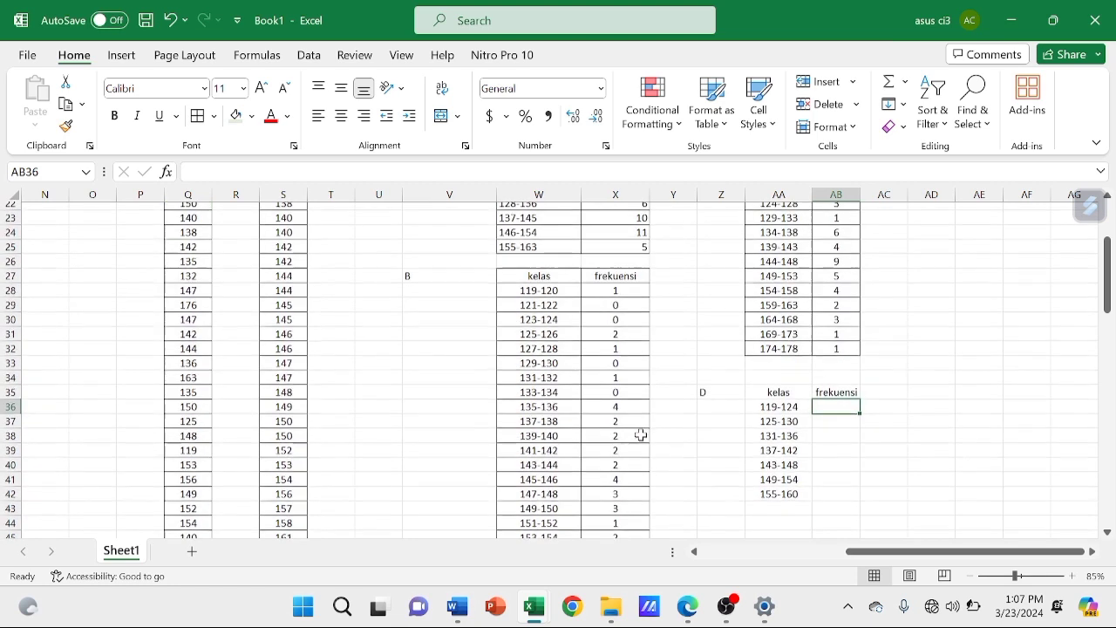
pyautogui.write('1')
pyautogui.press('Return')
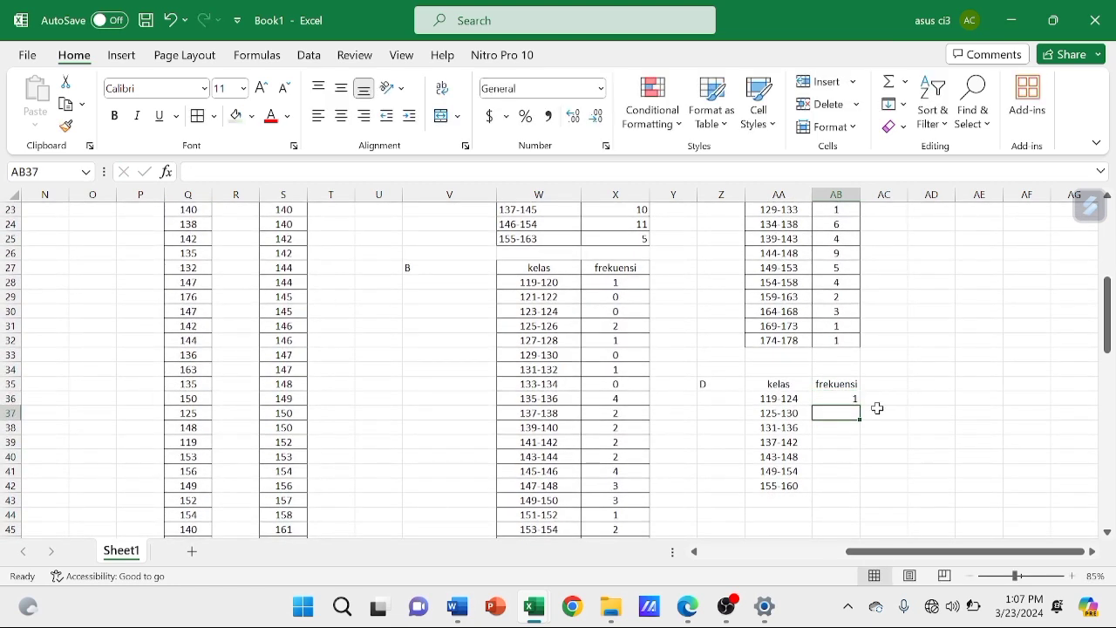
# Count the sorted values in column S for class 125-130 and enter the frequency 3 in AB37
pyautogui.scroll(4, 317, 314)
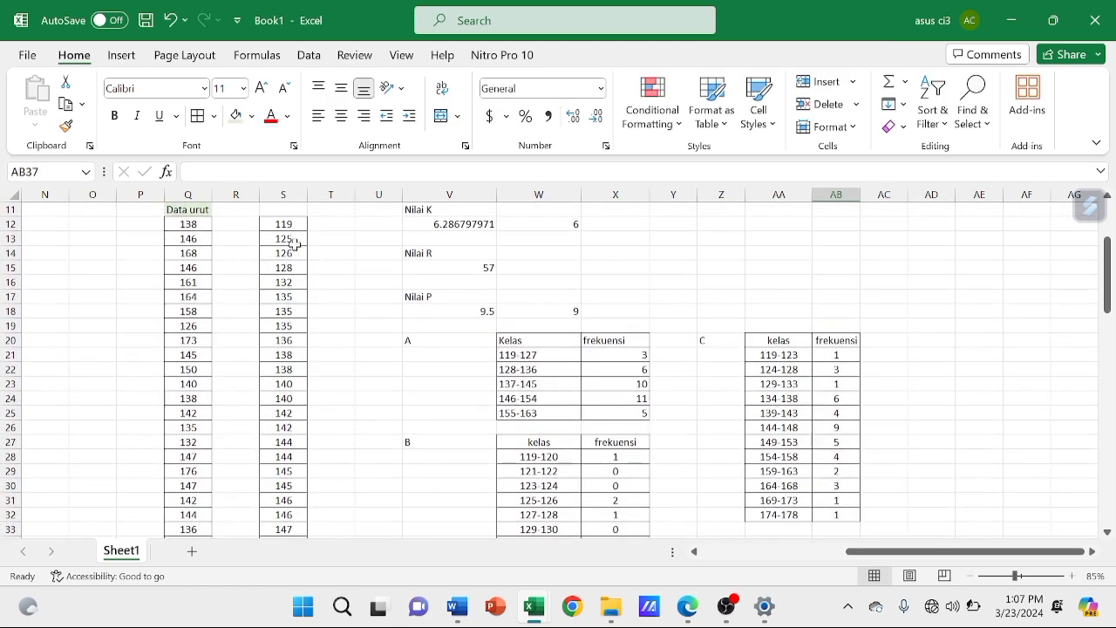
pyautogui.click(290, 238)
pyautogui.press('Down')
pyautogui.press('Down')
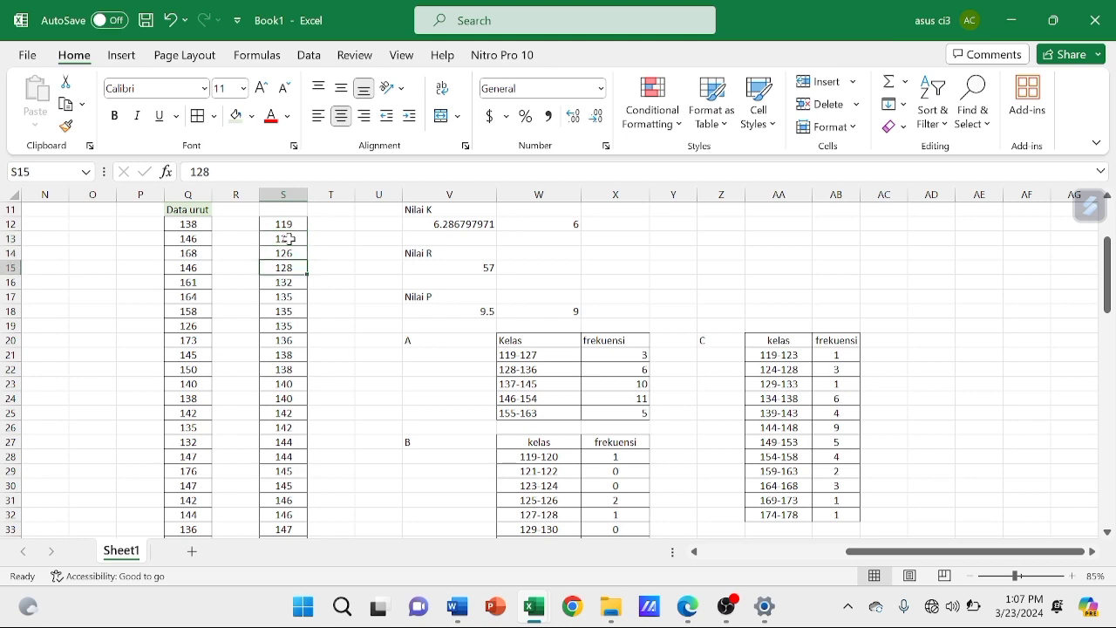
pyautogui.scroll(-3, 290, 238)
pyautogui.hscroll(1, 290, 238)
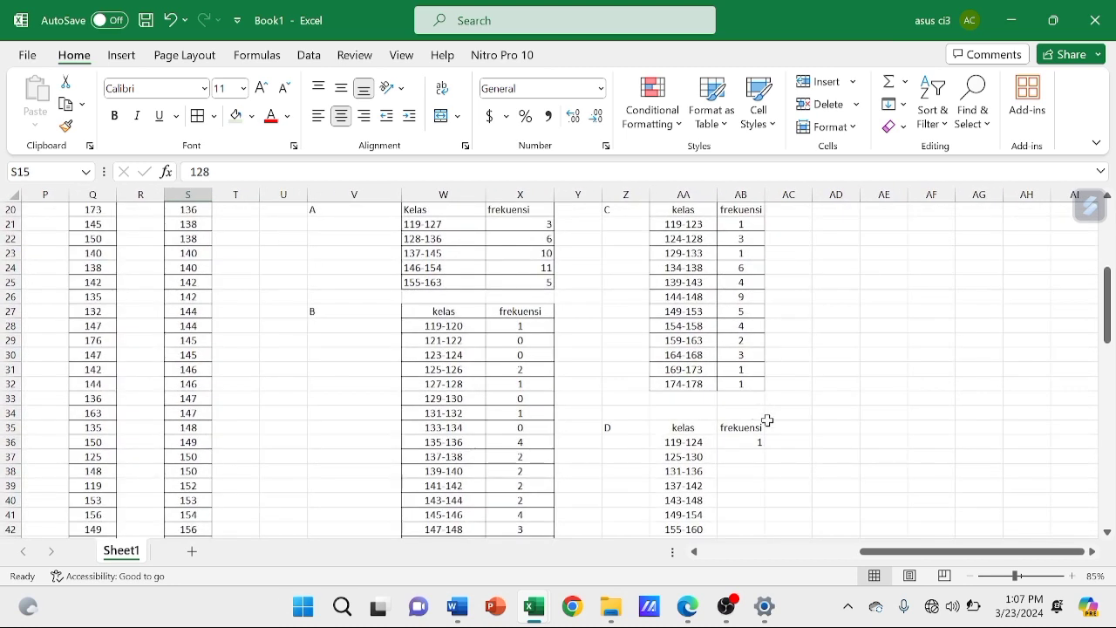
pyautogui.click(742, 467)
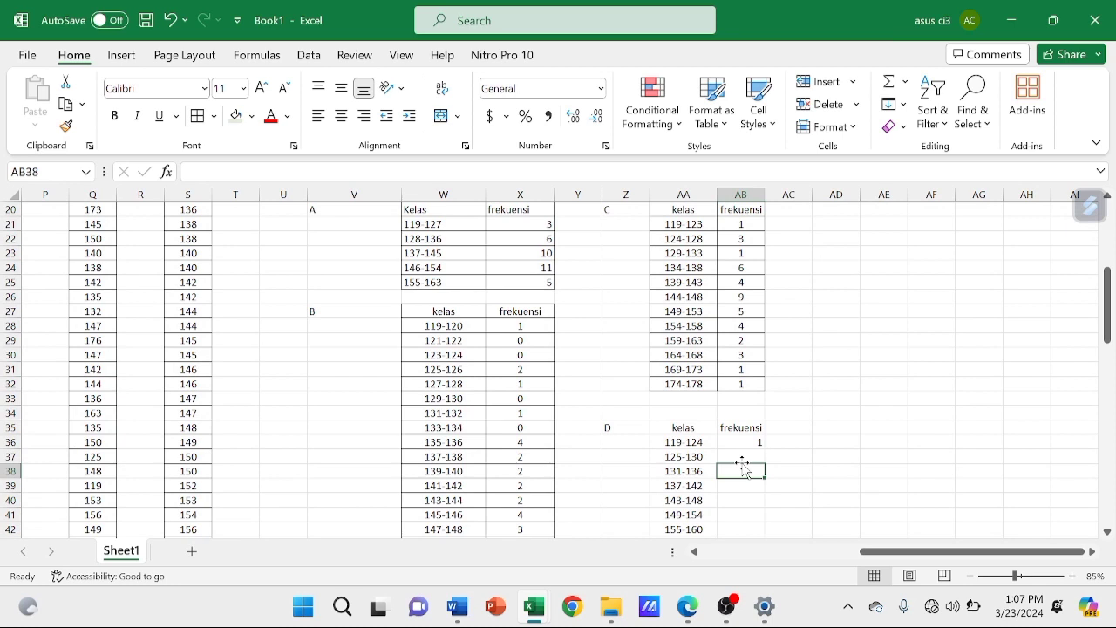
pyautogui.click(739, 455)
pyautogui.write('3')
pyautogui.press('Return')
# Count the sorted values in column S for class 131-136 and enter the frequency 5 in AB38
pyautogui.hscroll(-3, 188, 250)
pyautogui.scroll(3, 187, 250)
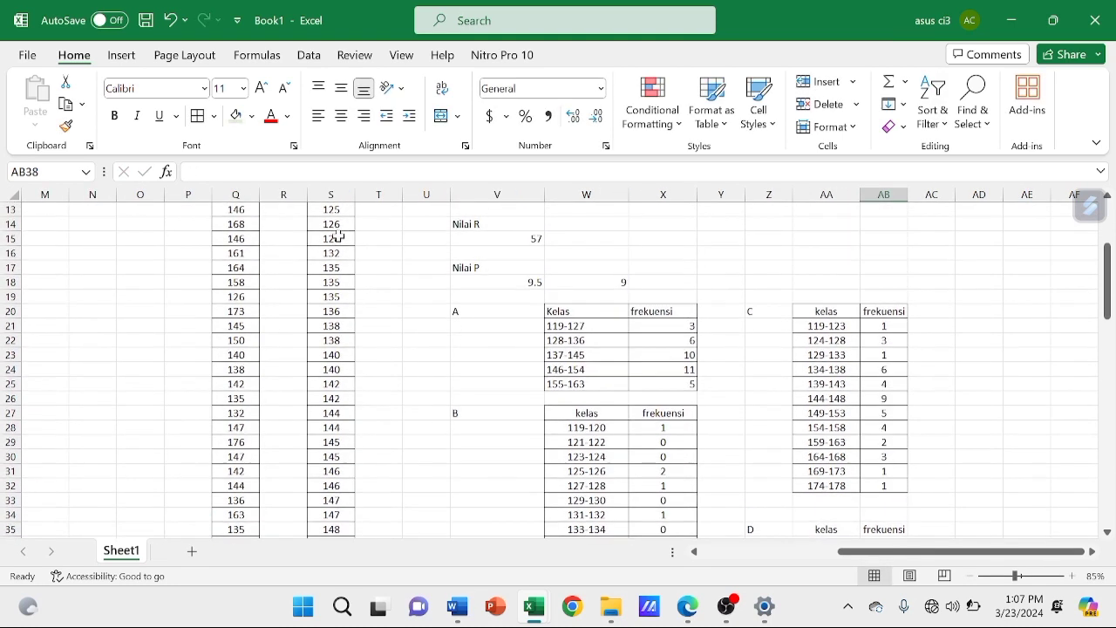
pyautogui.click(340, 252)
pyautogui.press('Down')
pyautogui.press('Down')
pyautogui.press('Down')
pyautogui.press('Down')
pyautogui.scroll(-5, 559, 314)
pyautogui.hscroll(2, 558, 314)
pyautogui.click(726, 381)
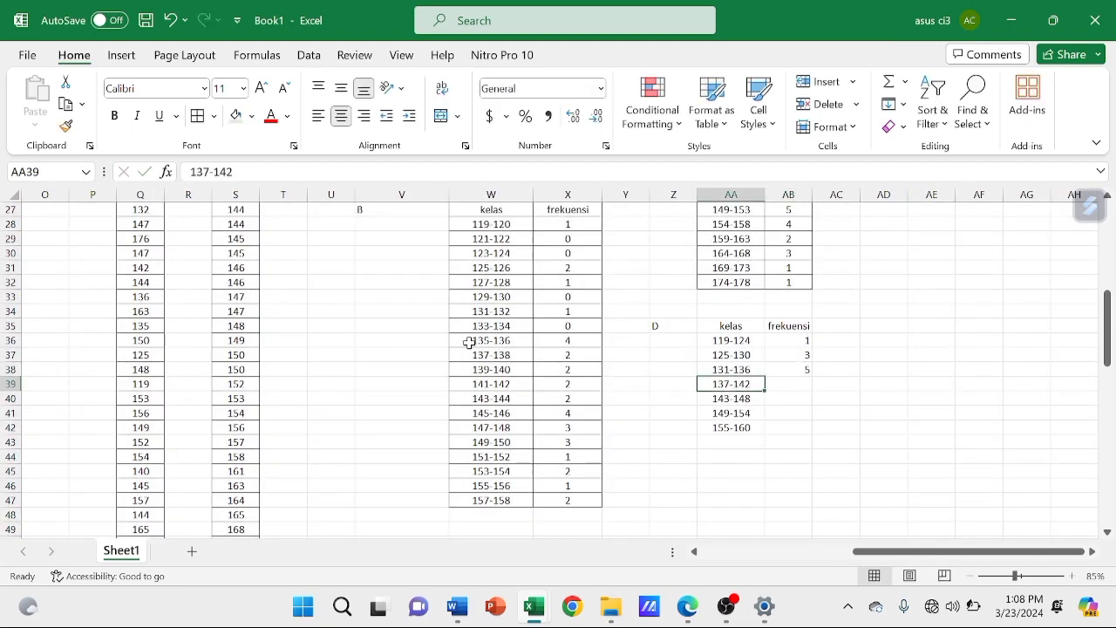
# Count the sorted values in column S for class 137-142 and enter the frequency 6 in AB39
pyautogui.scroll(7, 445, 393)
pyautogui.hscroll(-2, 445, 393)
pyautogui.click(436, 431)
pyautogui.press('Down')
pyautogui.press('Down')
pyautogui.press('Down')
pyautogui.press('Down')
pyautogui.press('Down')
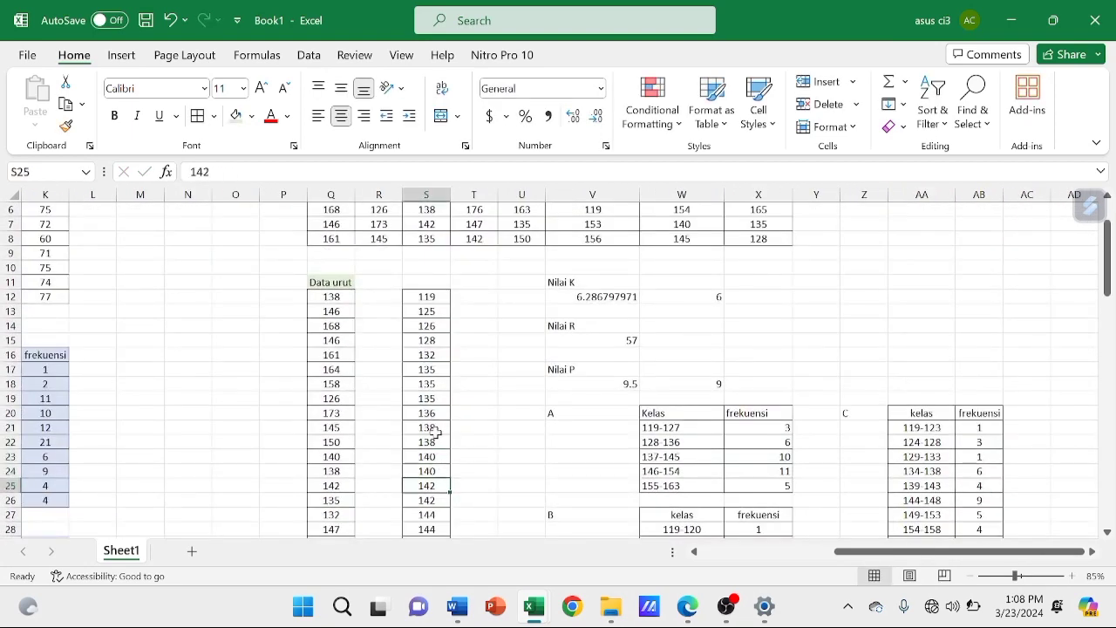
pyautogui.scroll(-9, 937, 306)
pyautogui.hscroll(1, 937, 306)
pyautogui.click(934, 310)
pyautogui.write('6')
pyautogui.click(890, 328)
# Count the sorted values in column S for class 143-148 and enter the frequency 9 in AB40
pyautogui.scroll(3, 409, 263)
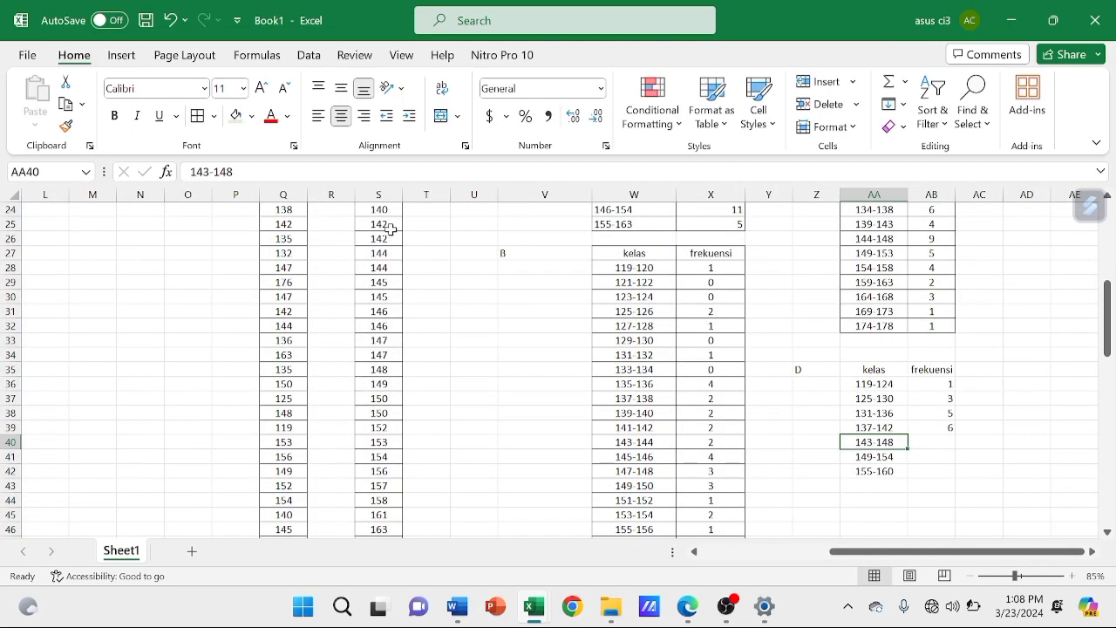
pyautogui.click(386, 255)
pyautogui.press('Down')
pyautogui.press('Down')
pyautogui.press('Down')
pyautogui.press('Down')
pyautogui.press('Down')
pyautogui.press('Down')
pyautogui.press('Down')
pyautogui.press('Down')
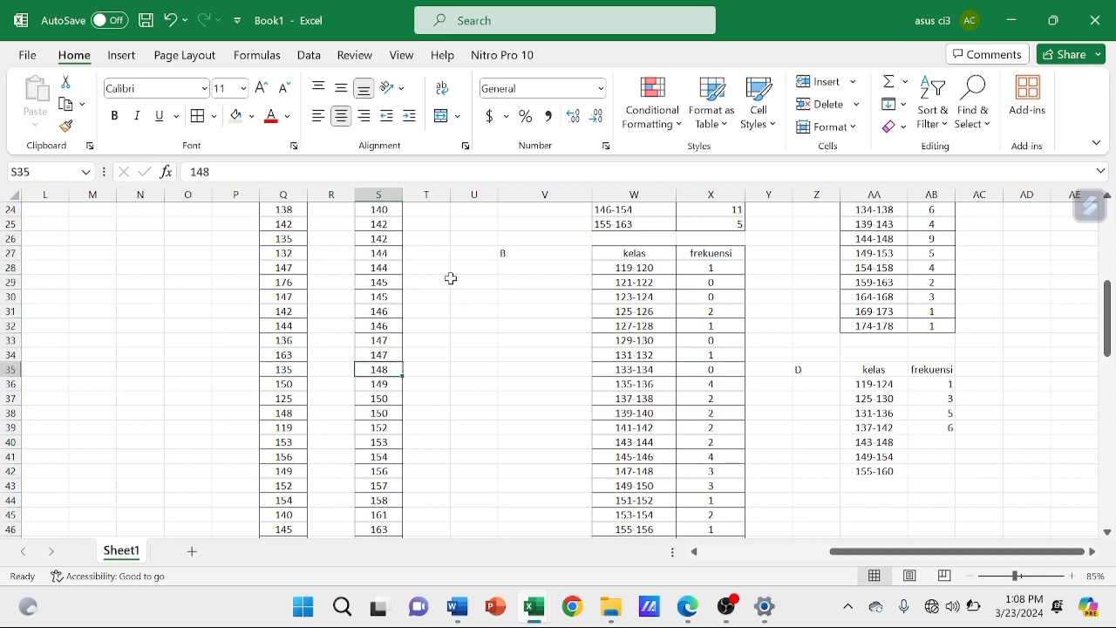
pyautogui.click(933, 442)
pyautogui.write('9')
pyautogui.click(884, 456)
# Count the sorted values in column S for class 149-154 and enter the frequency 6 in AB41
pyautogui.click(384, 384)
pyautogui.press('Down')
pyautogui.press('Down')
pyautogui.press('Down')
pyautogui.press('Down')
pyautogui.press('Down')
pyautogui.click(949, 458)
pyautogui.write('6')
pyautogui.click(895, 470)
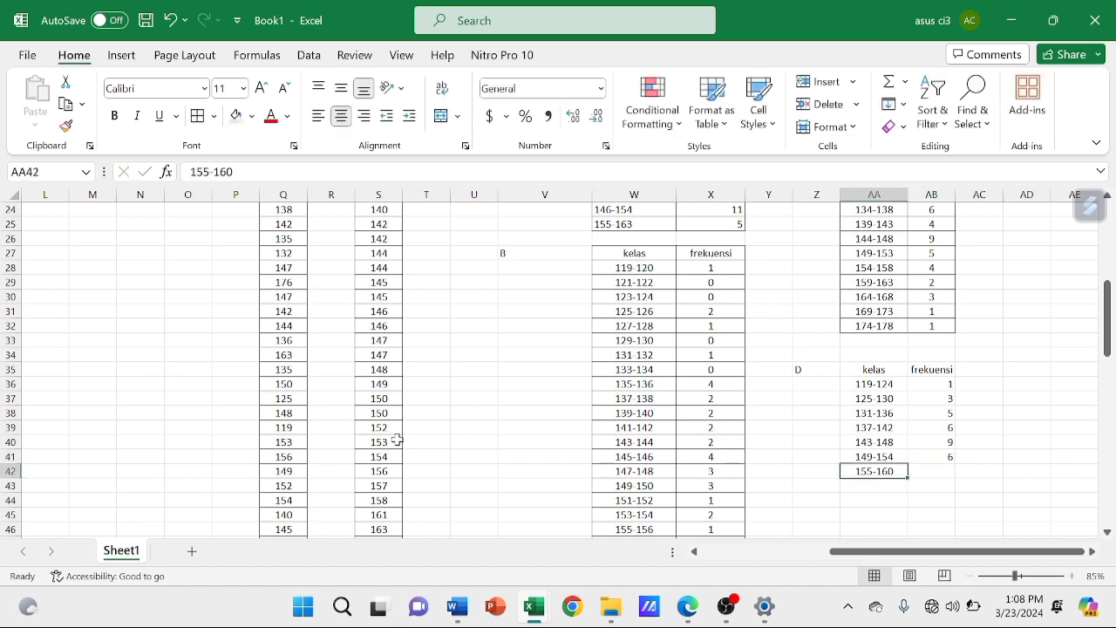
# Count the sorted values for class 155-160, enter the frequency 4 in AB42 and copy that cell
pyautogui.click(390, 469)
pyautogui.press('Down')
pyautogui.press('Down')
pyautogui.press('Down')
pyautogui.press('Up')
pyautogui.press('Up')
pyautogui.press('Up')
pyautogui.press('Up')
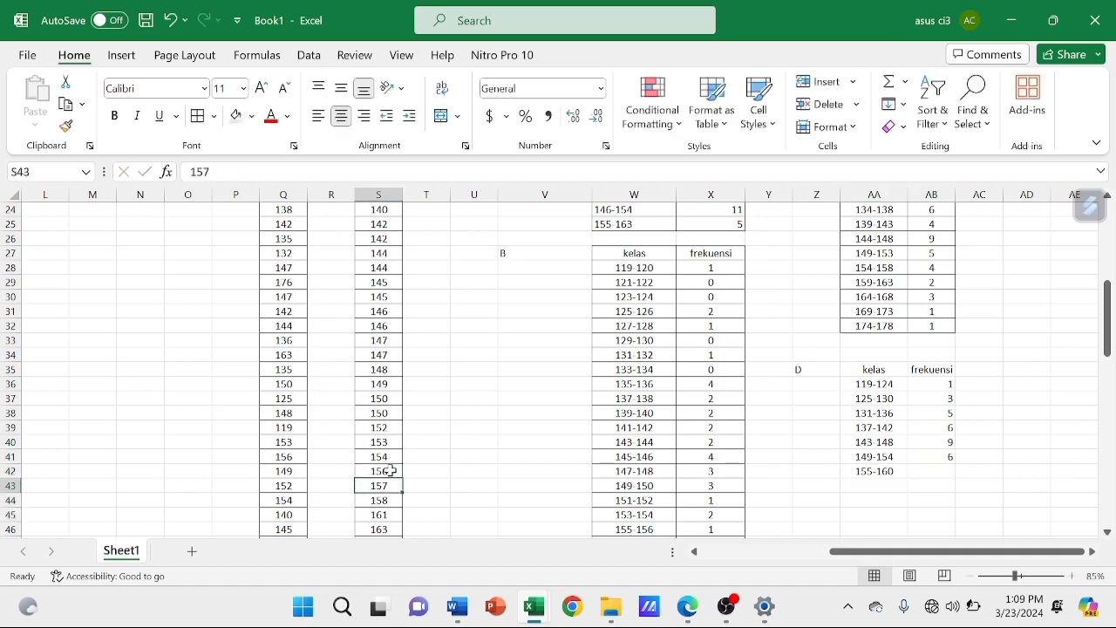
pyautogui.click(930, 472)
pyautogui.write('4')
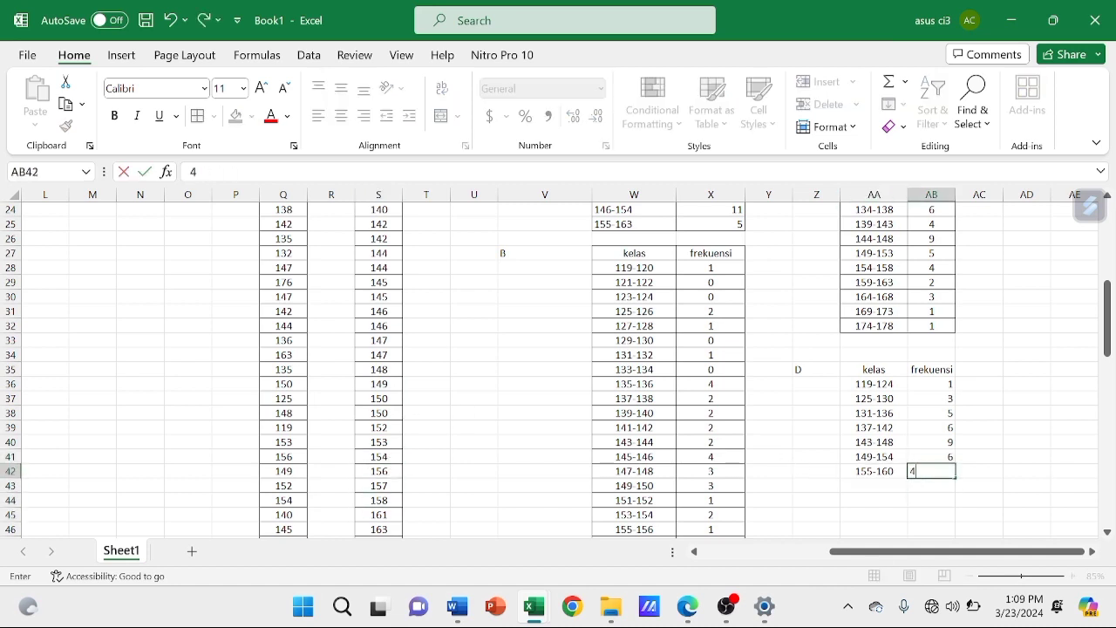
pyautogui.click(944, 471)
pyautogui.hotkey('ctrl', 'c')
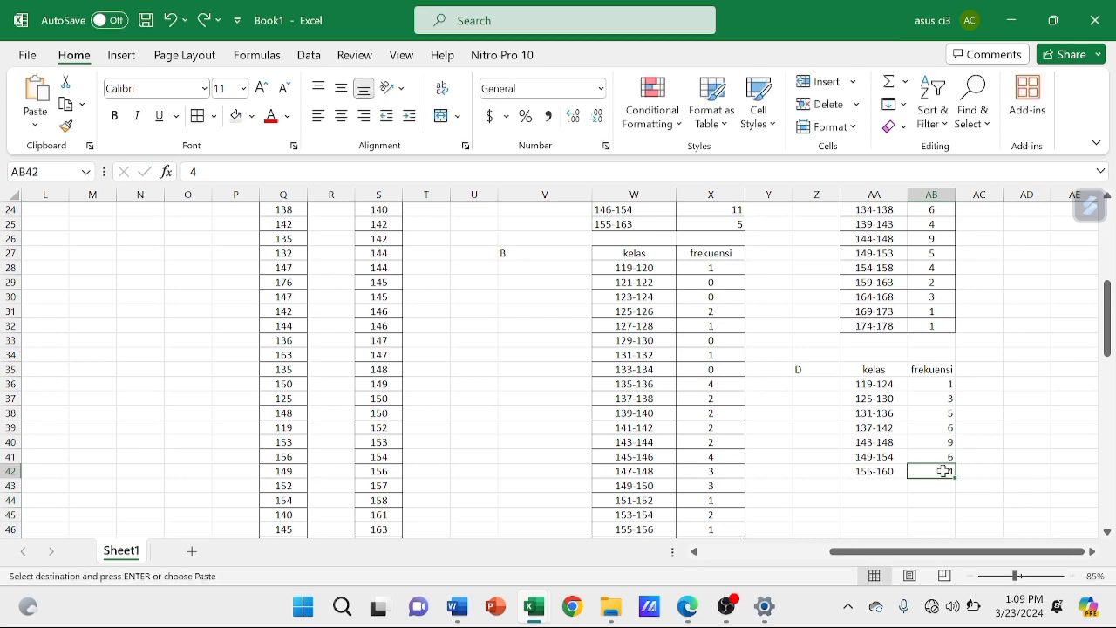
# Recount the sorted values for class 155-160 and set its frequency in AB42 to 3
pyautogui.click(874, 472)
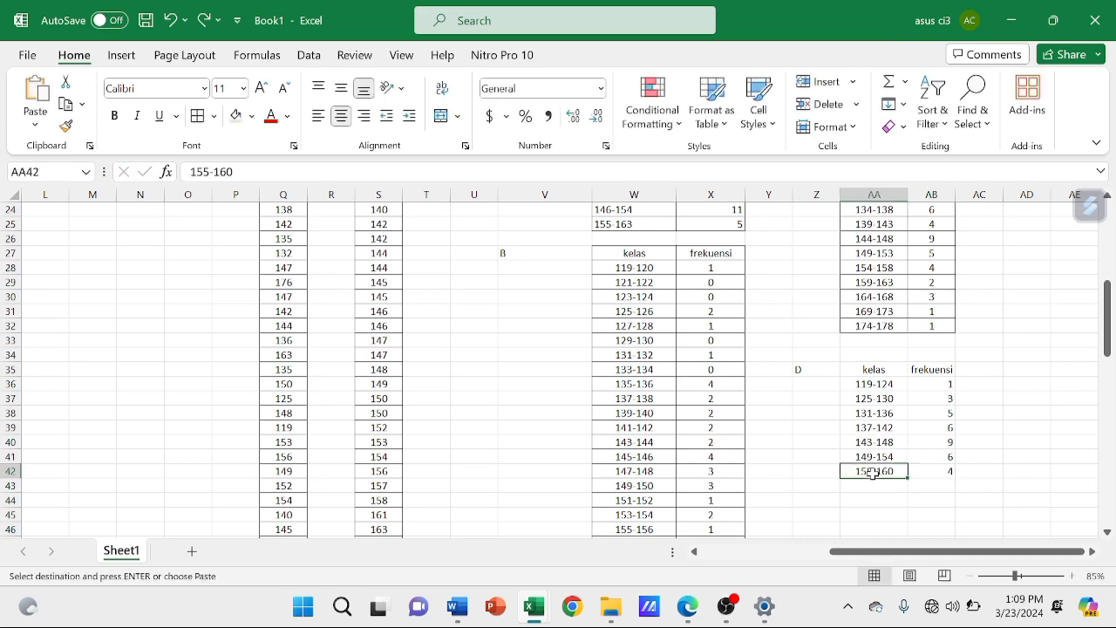
pyautogui.click(397, 471)
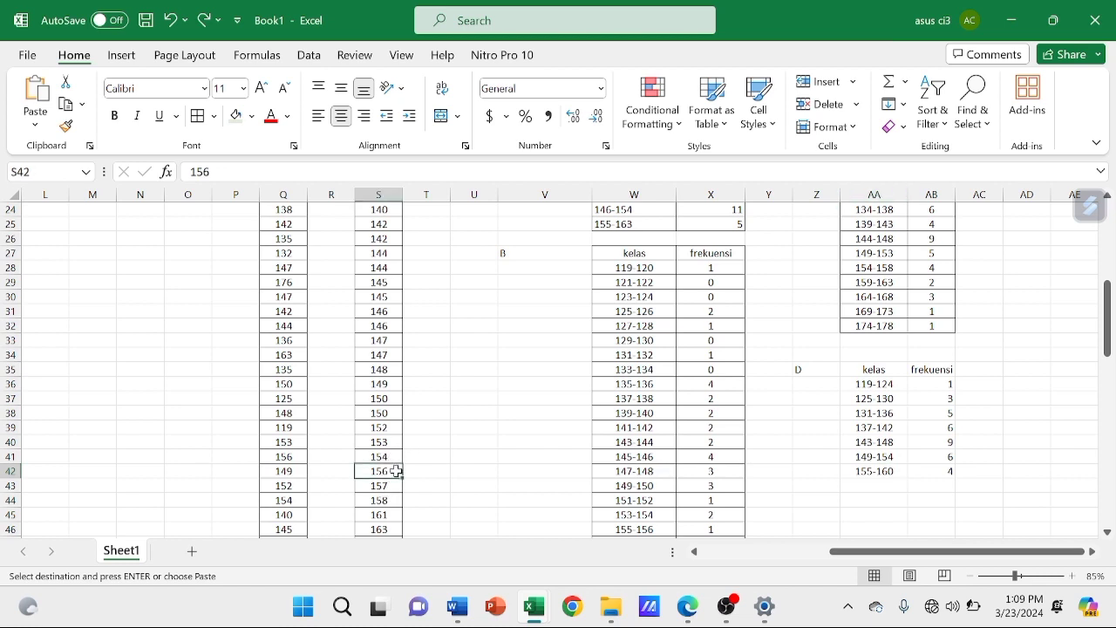
pyautogui.press('Down')
pyautogui.press('Down')
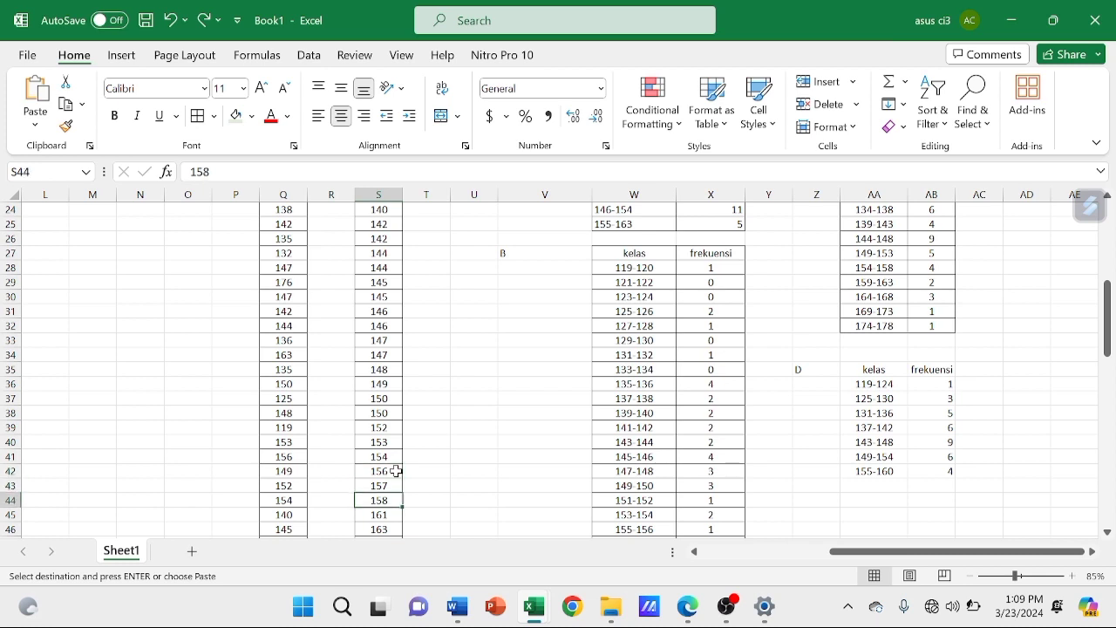
pyautogui.click(951, 471)
pyautogui.write('3')
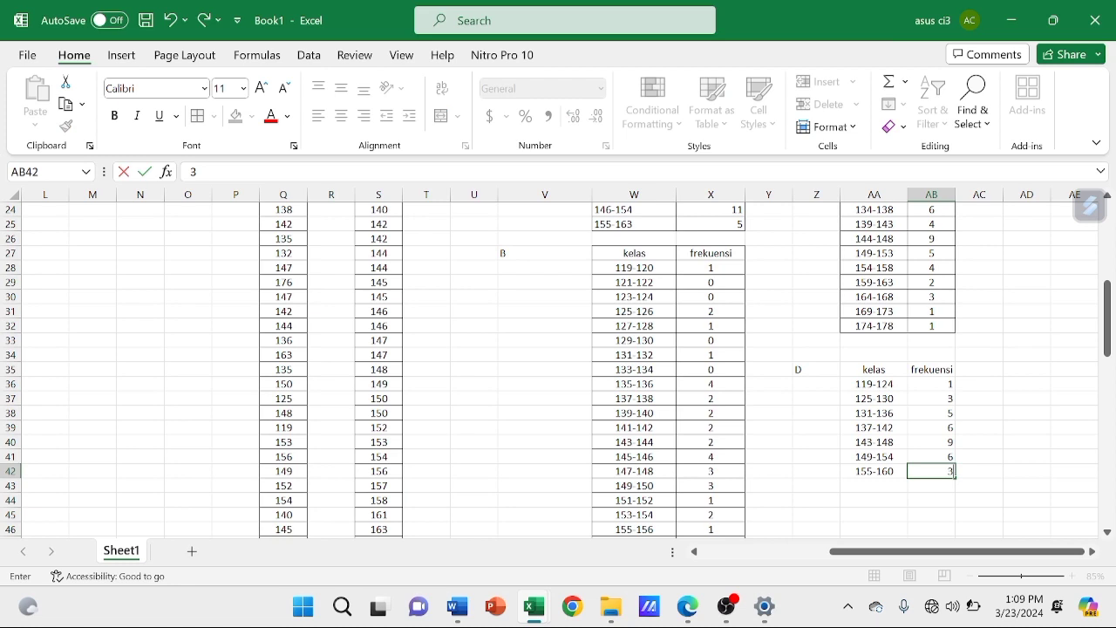
pyautogui.press('Return')
# Apply all borders to table D in AA35:AB42
pyautogui.moveTo(892, 366); pyautogui.dragTo(942, 471)
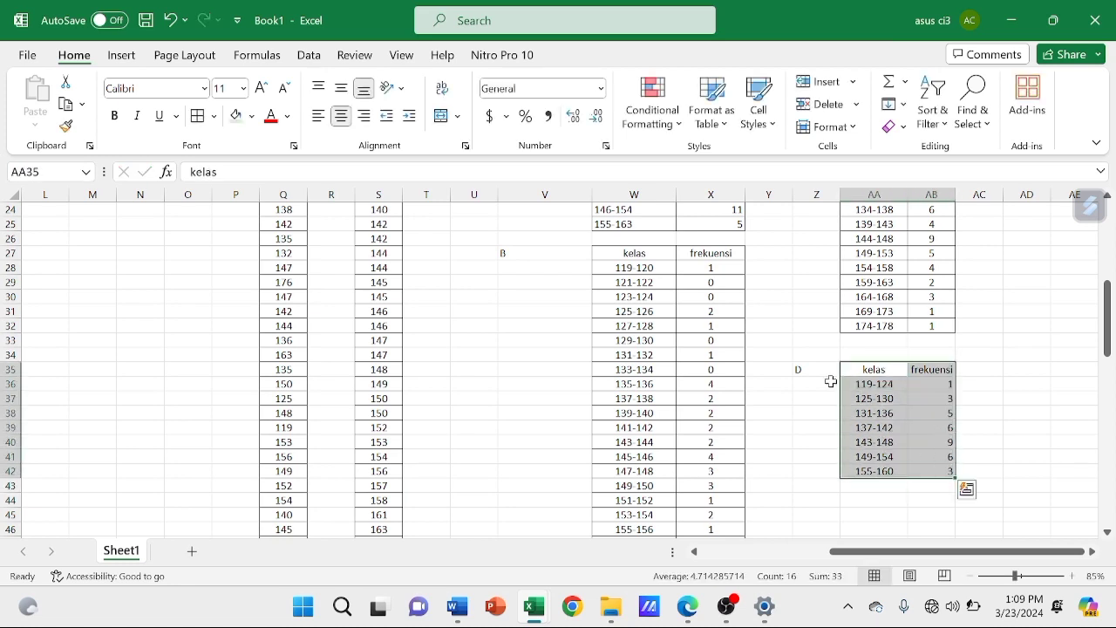
pyautogui.click(198, 116)
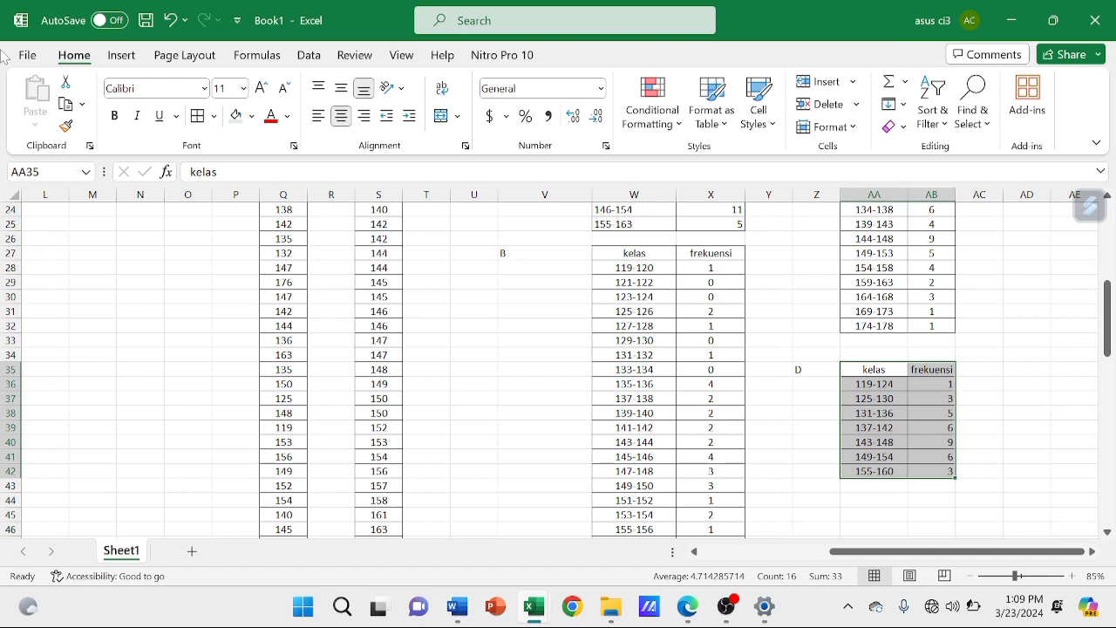
pyautogui.click(759, 353)
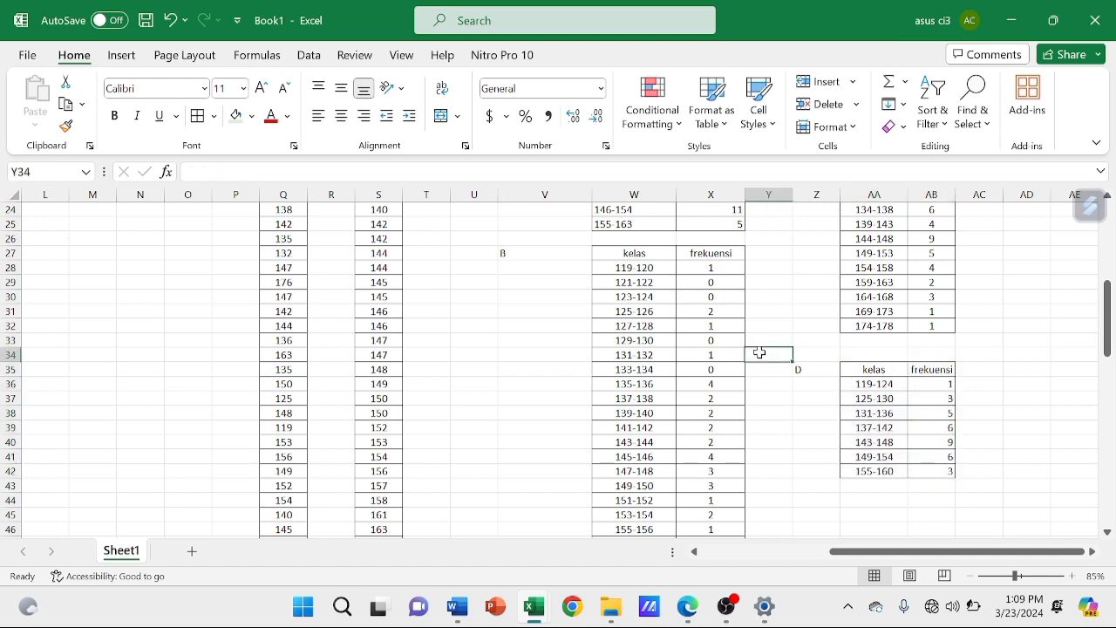
# Select the whole exercise range Q2:AB51, from the Data uji heading through the four frequency tables
pyautogui.scroll(3, 760, 353)
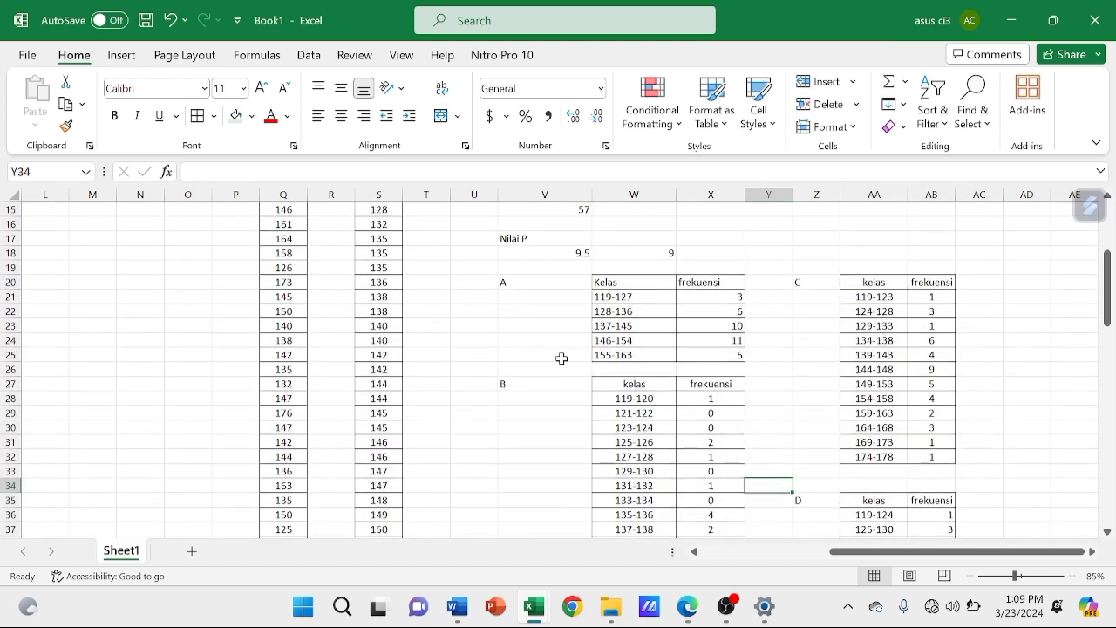
pyautogui.scroll(-2, 888, 478)
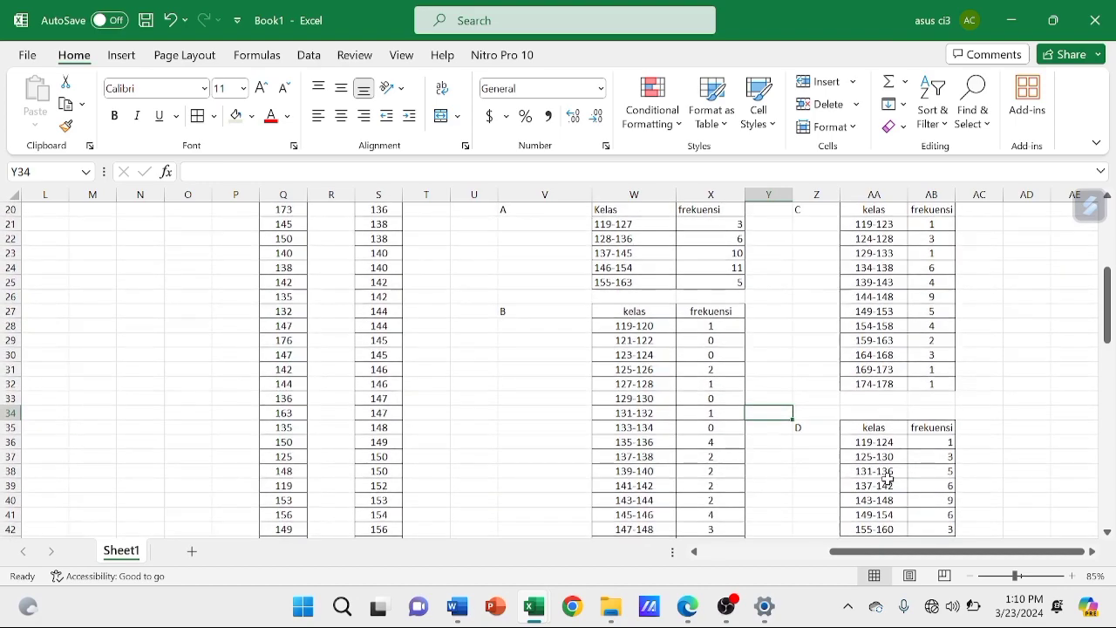
pyautogui.keyDown('ctrl'); pyautogui.scroll(-5, 888, 478); pyautogui.keyUp('ctrl')
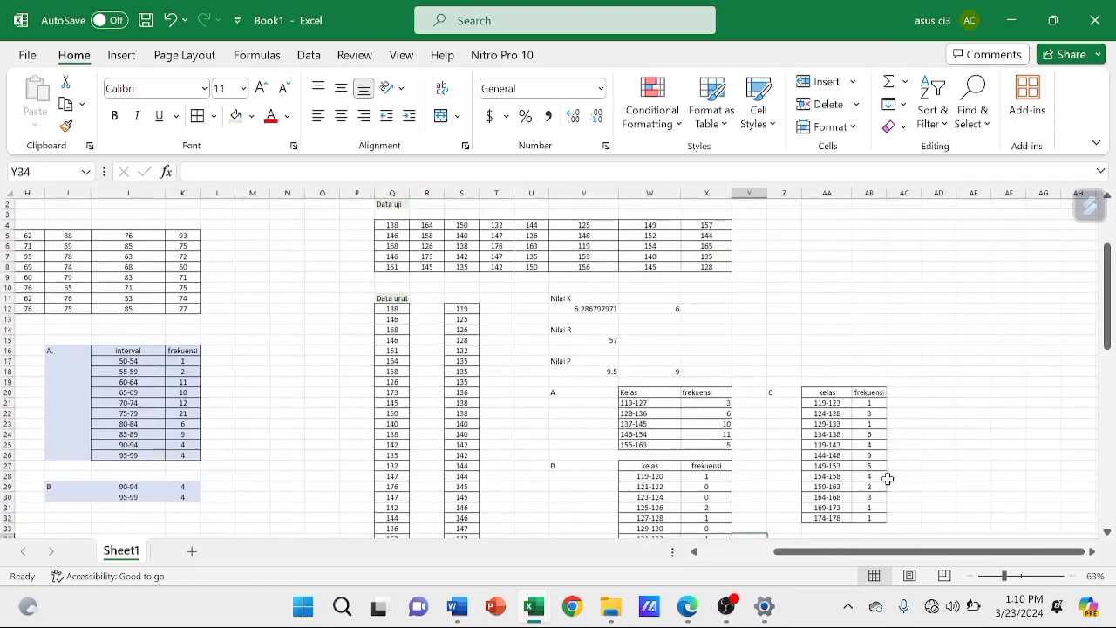
pyautogui.hscroll(1, 888, 479)
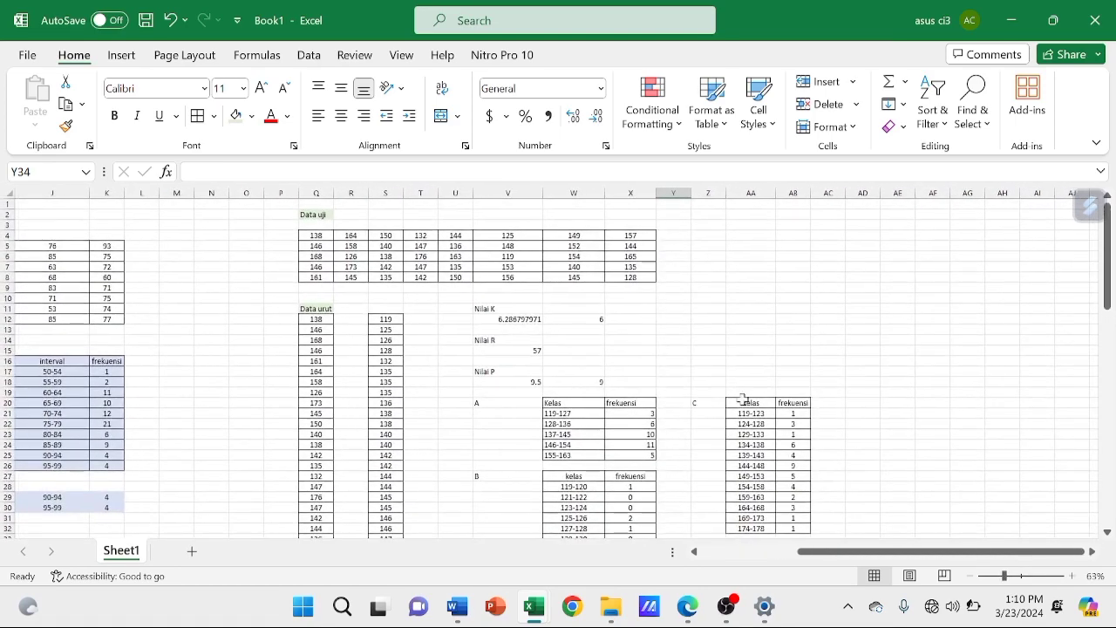
pyautogui.moveTo(314, 213); pyautogui.dragTo(789, 434)
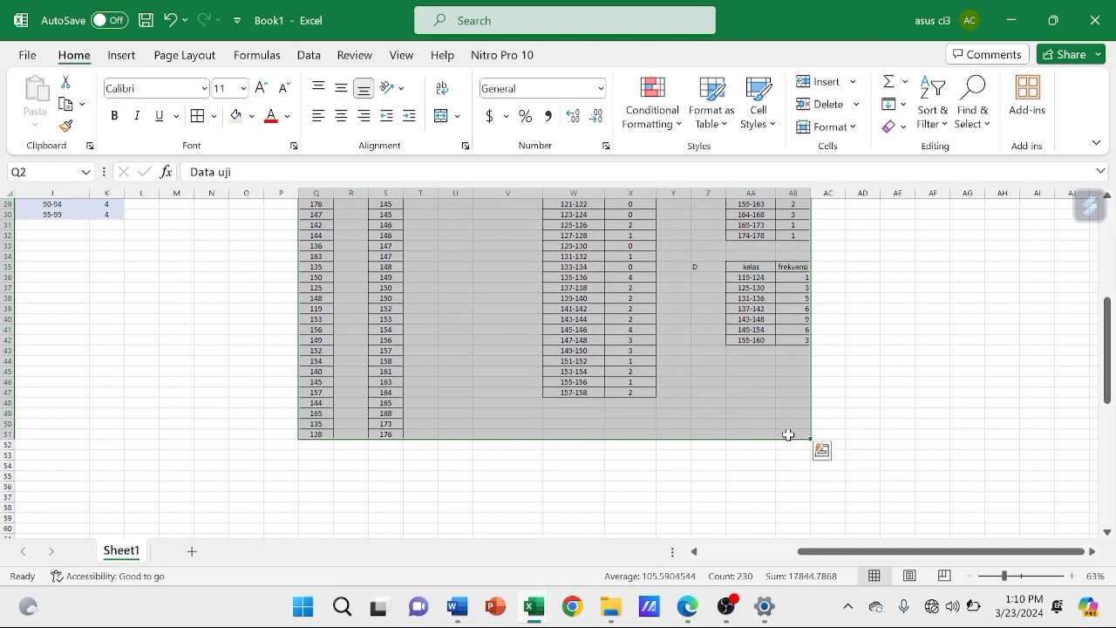
pyautogui.scroll(8, 788, 434)
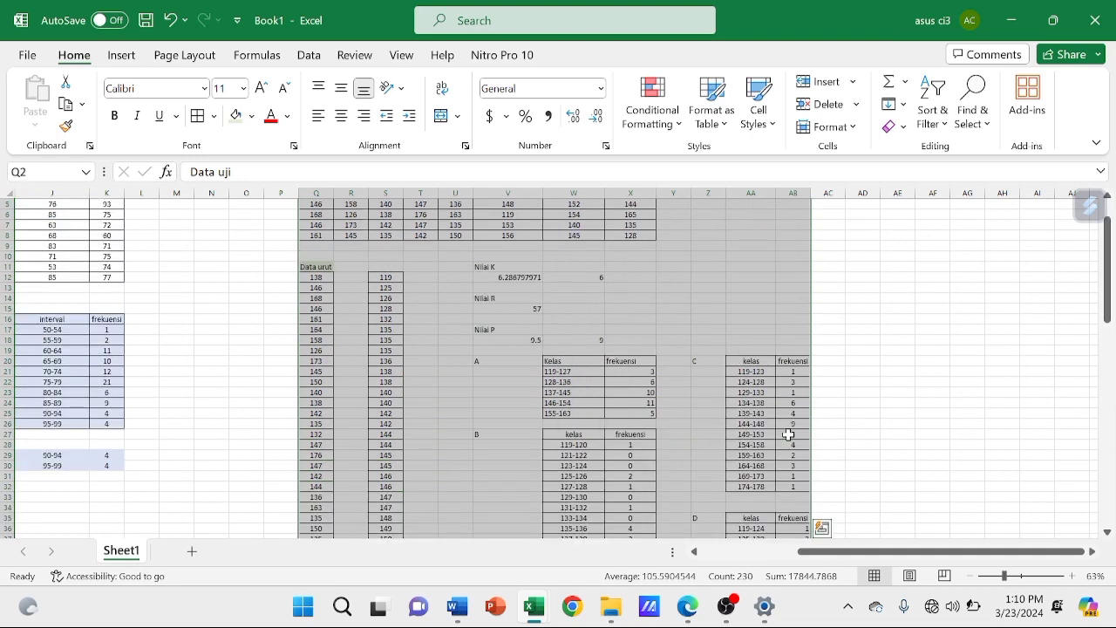